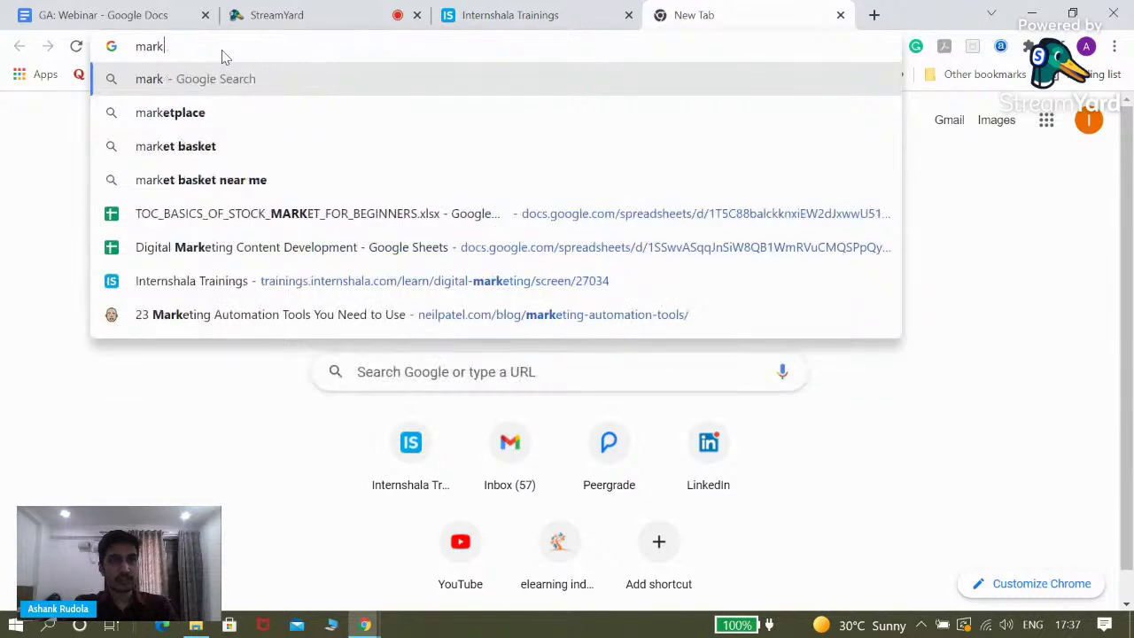
- Open blogger.com, start a new blog, and sign in with the blog's Google account, skipping setup suggestions
text(blogger.c)
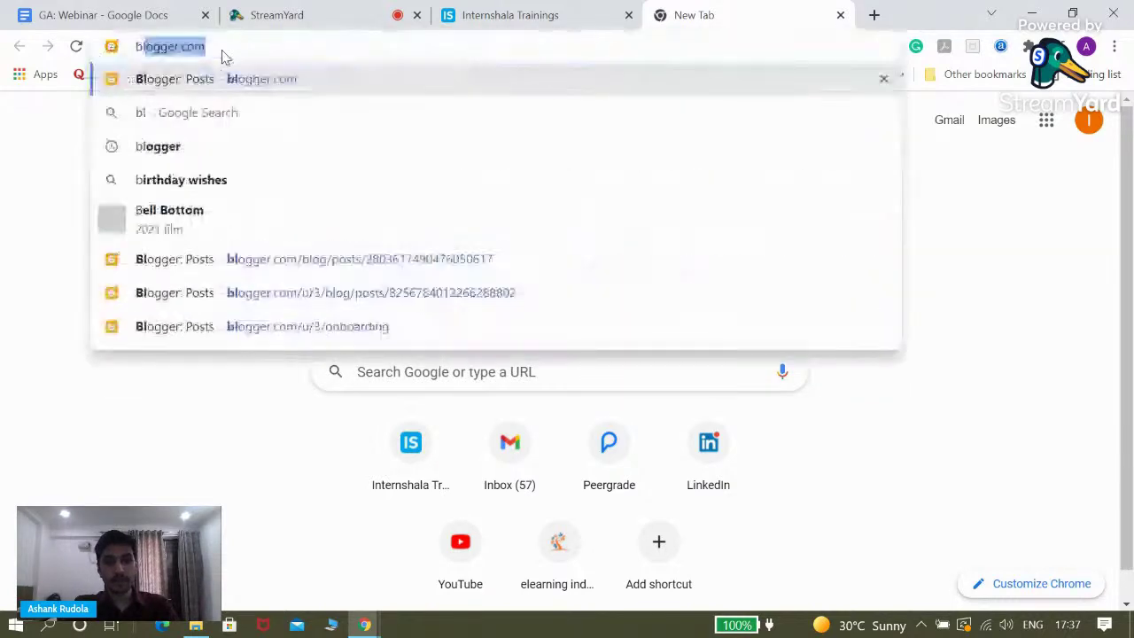
text(om)
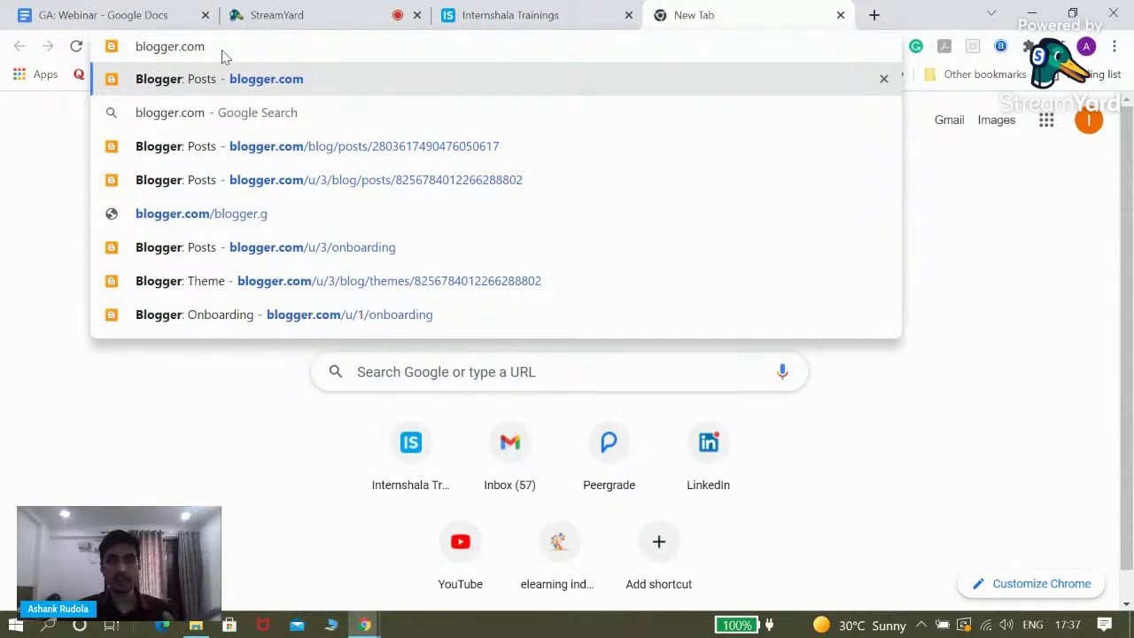
key(Return)
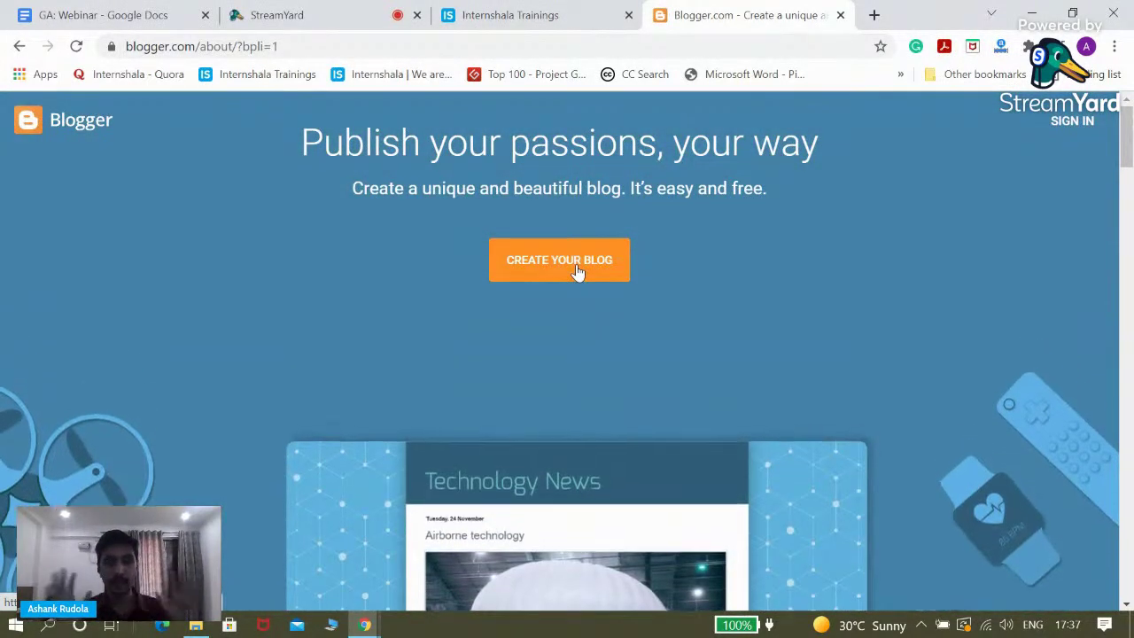
click(578, 272)
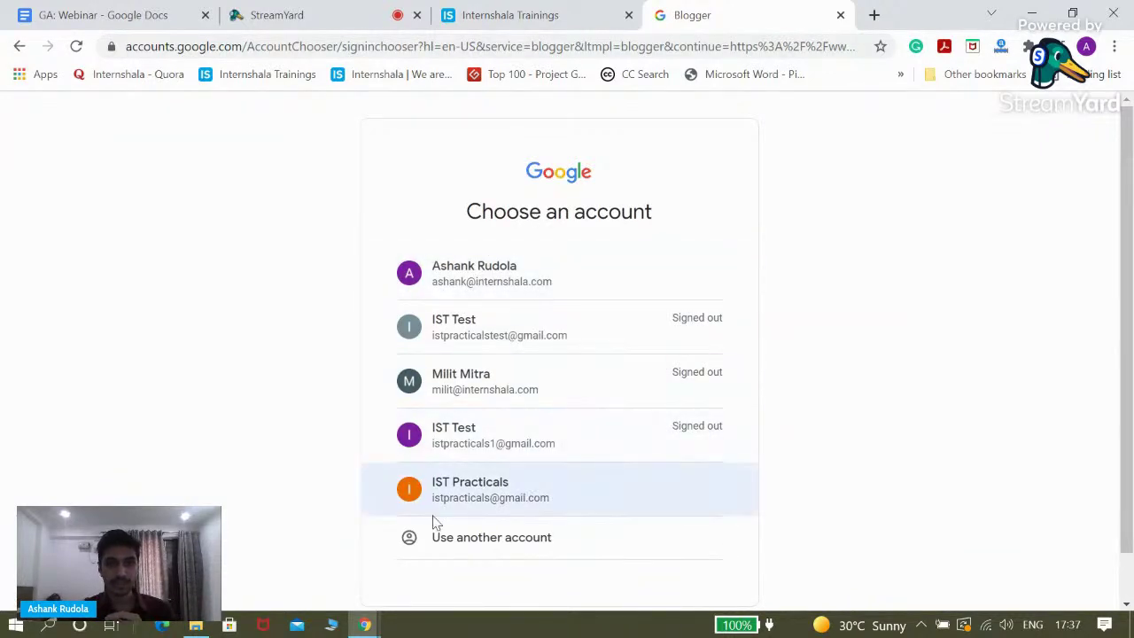
click(492, 505)
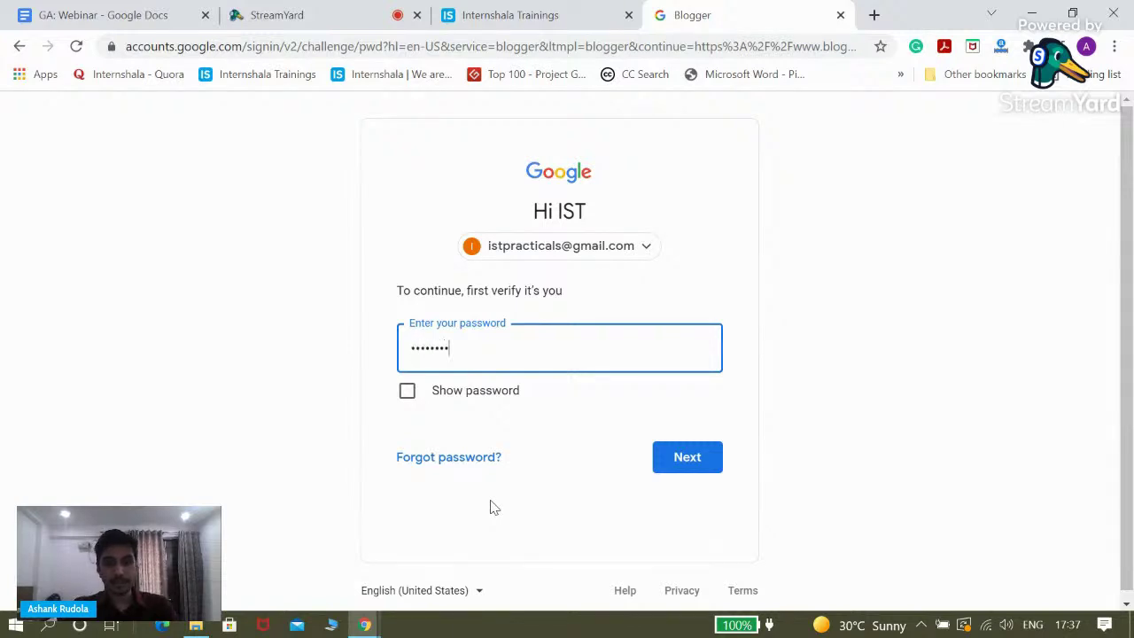
key(Return)
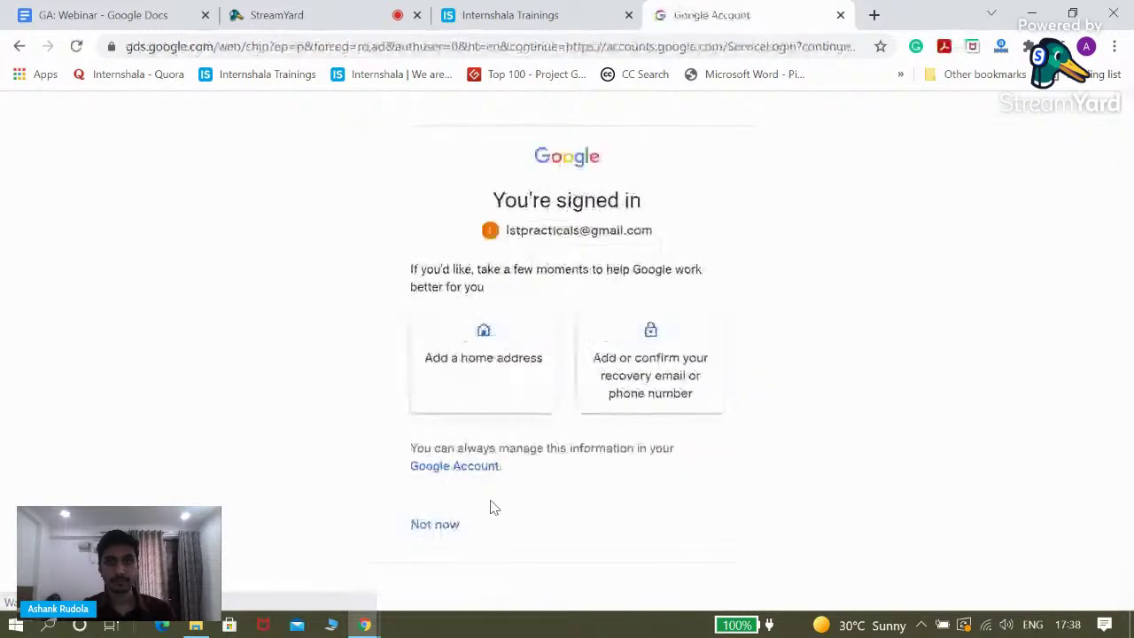
click(441, 527)
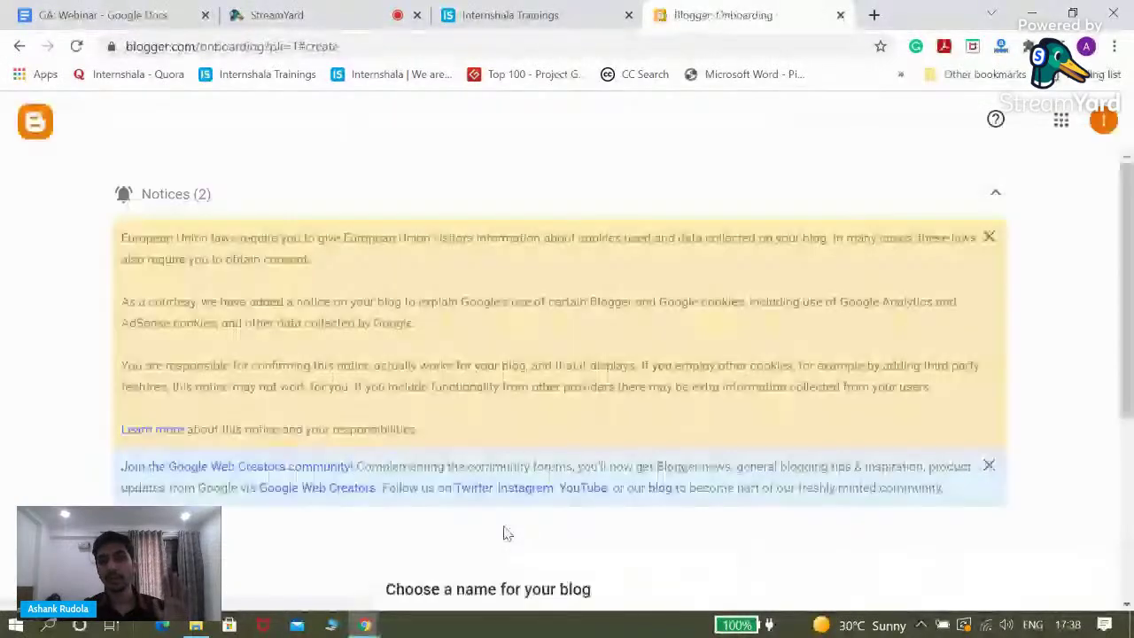
- Create the blog titled 'IST Practicals' at istpracticals.blogspot.com with display name 'IST Practicals'
scroll(844, 294, down, 2)
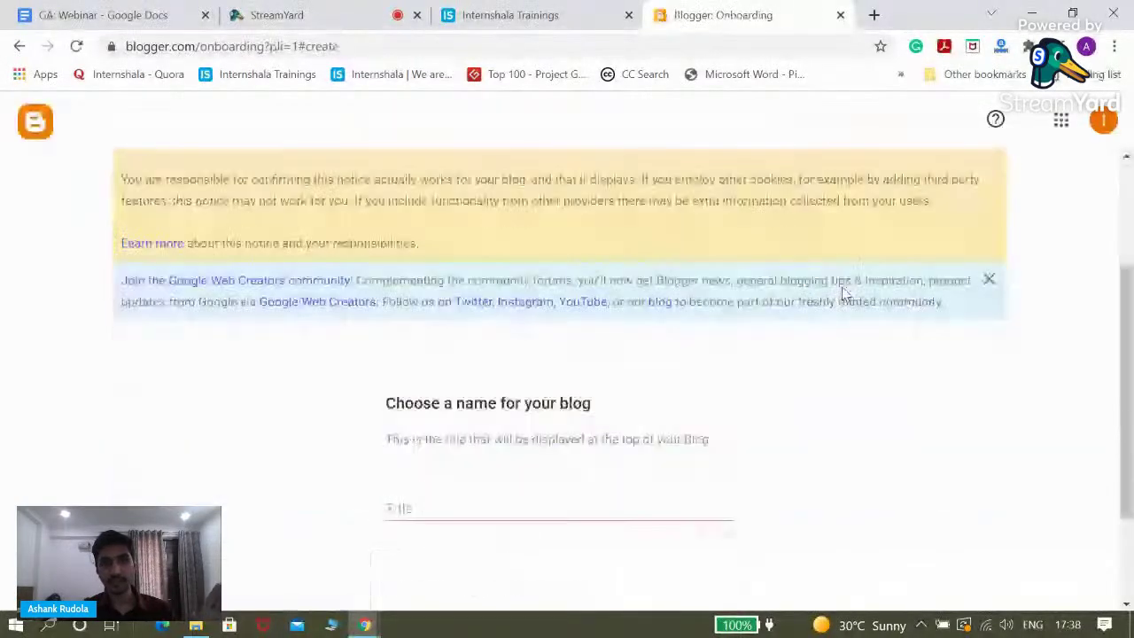
scroll(843, 310, down, 2)
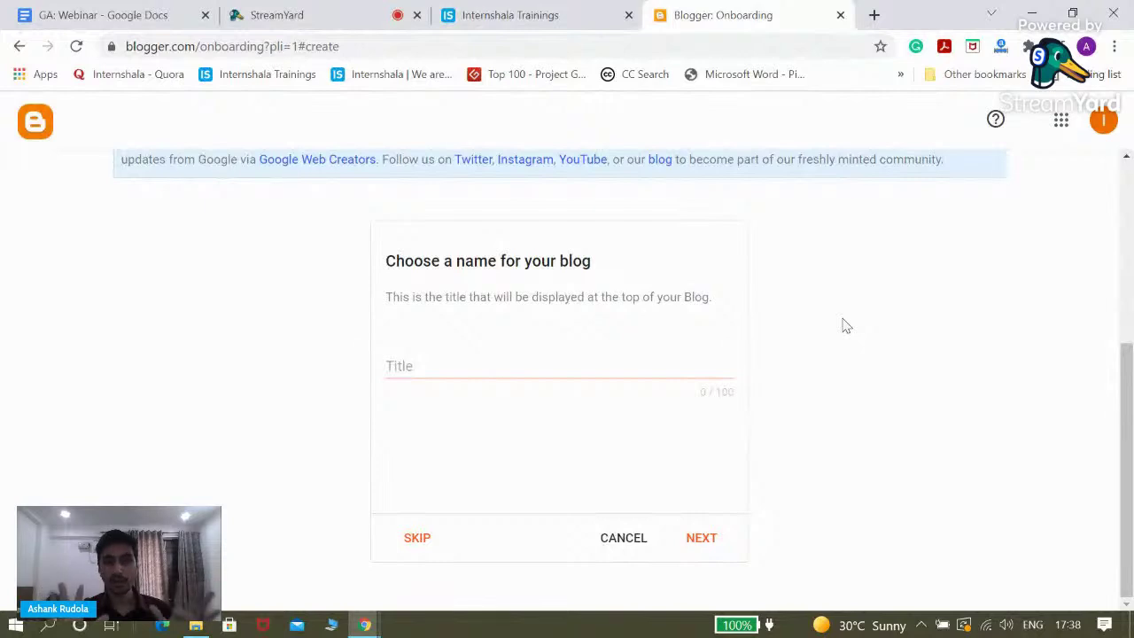
click(575, 357)
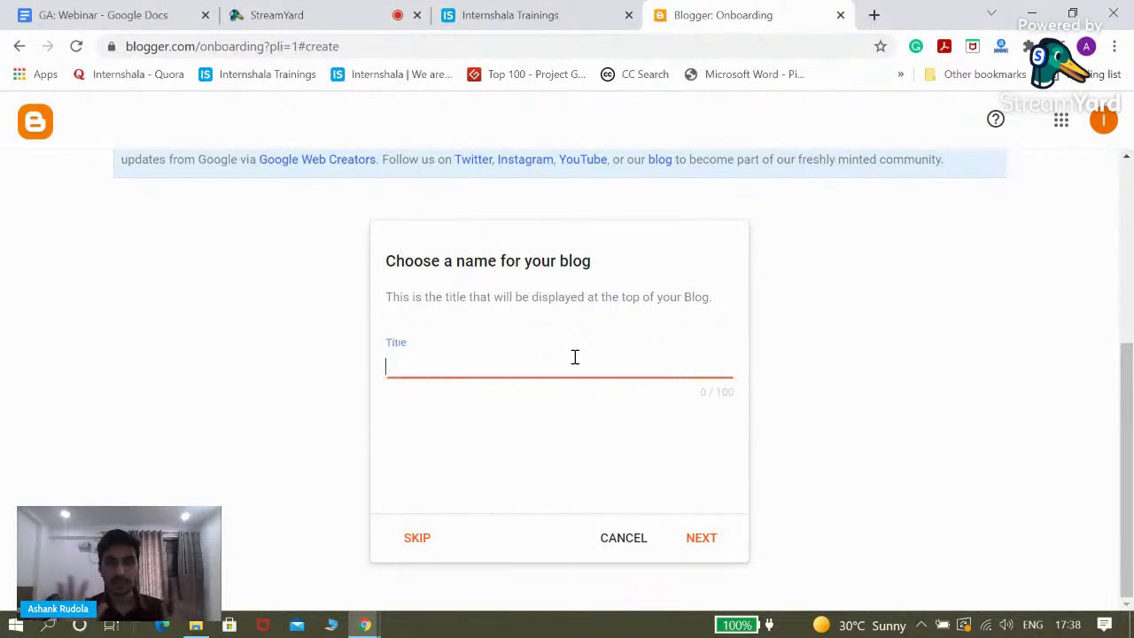
text(IST Practicals)
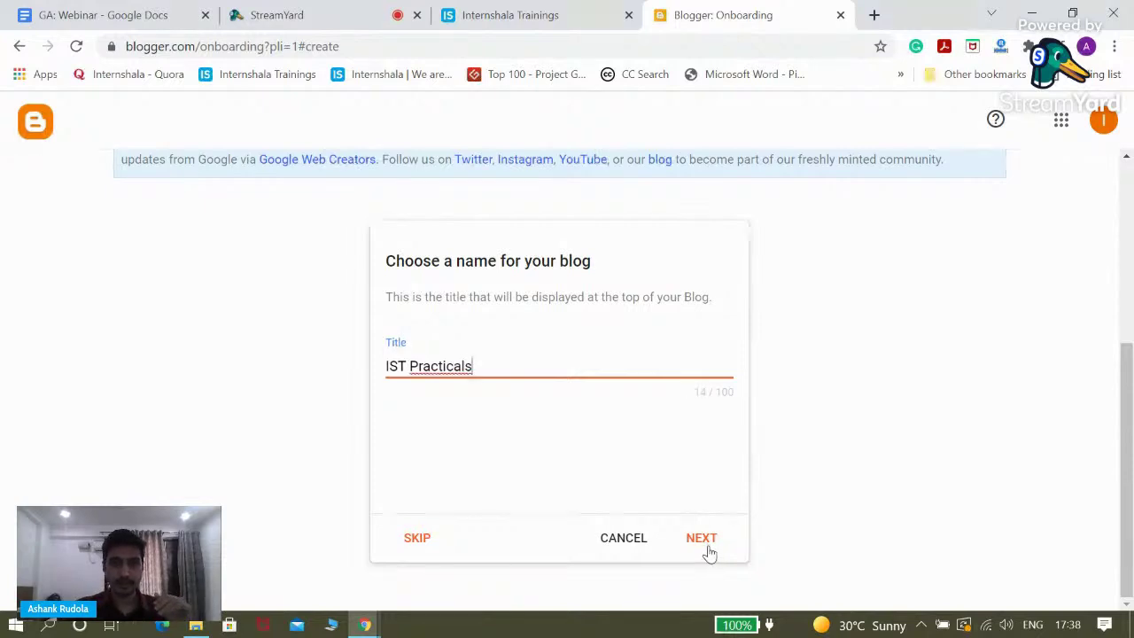
click(701, 539)
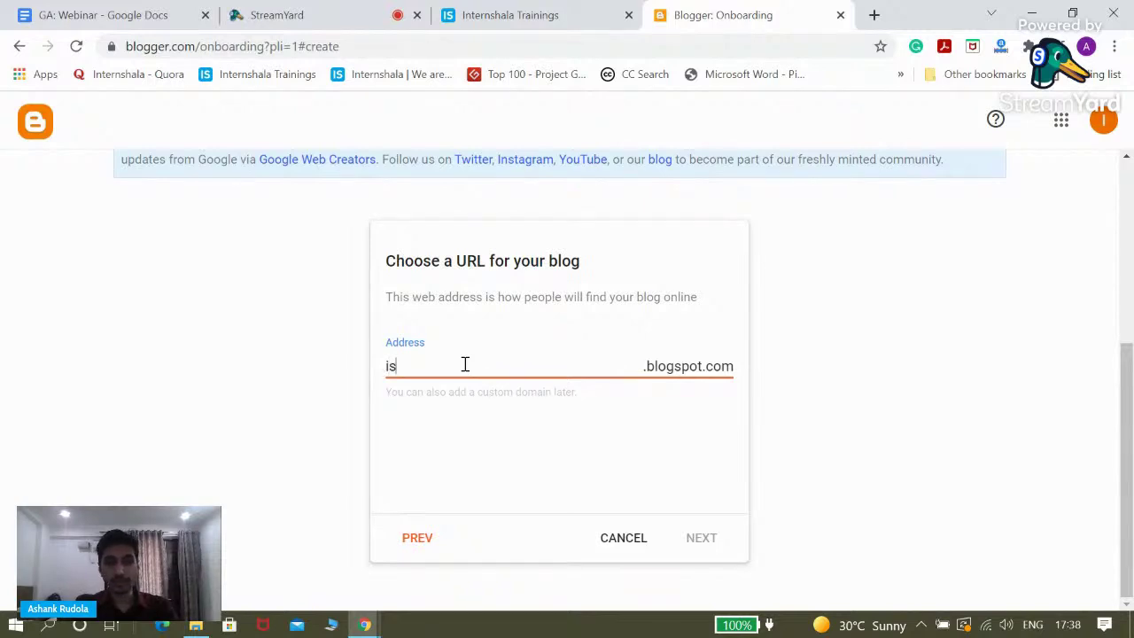
text(acticals)
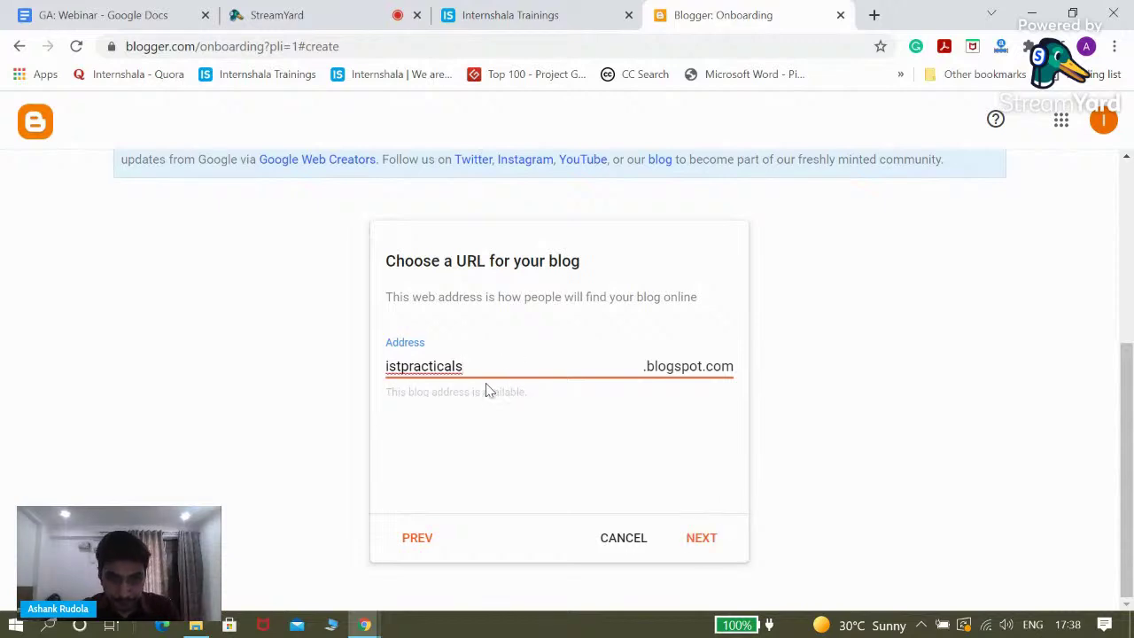
click(699, 546)
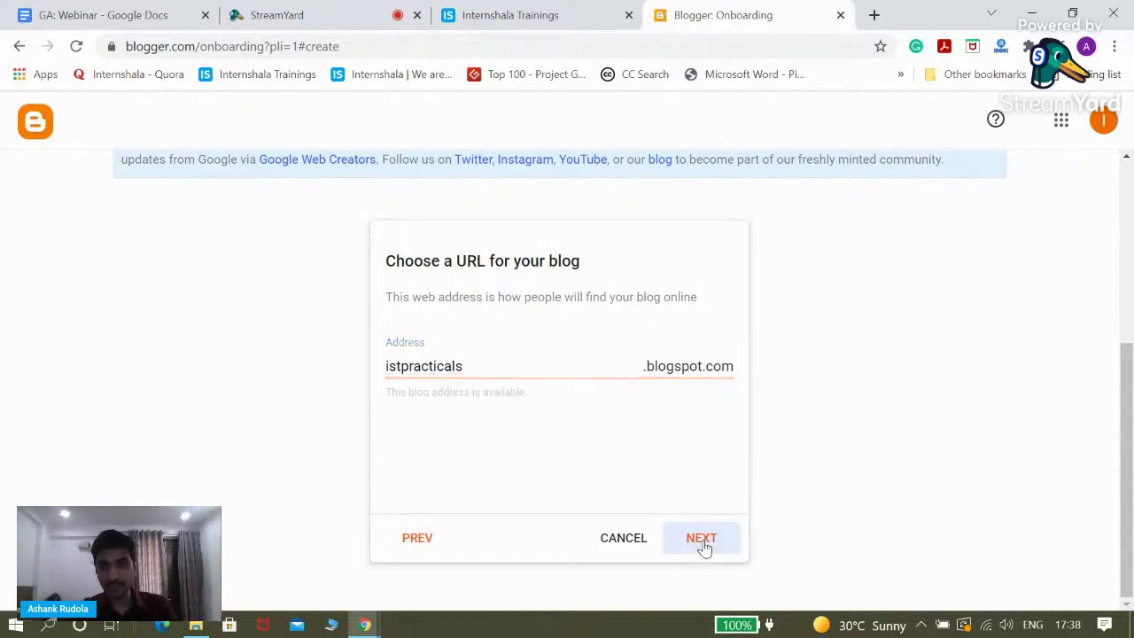
click(481, 369)
text(IST Practicals)
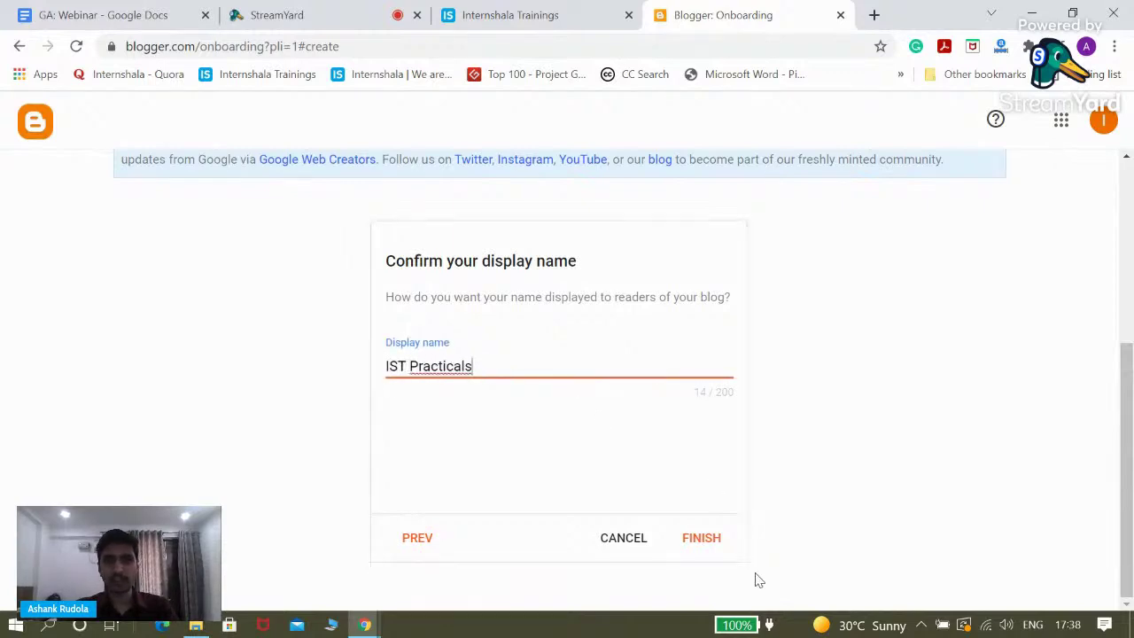
click(709, 545)
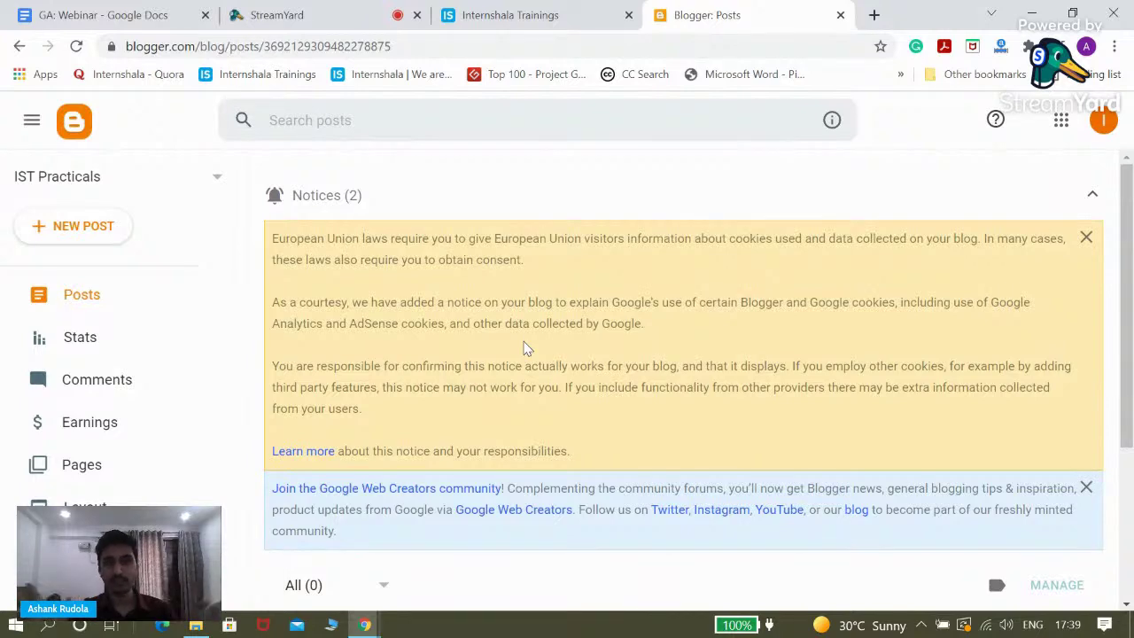
- Write and publish a post titled 'Introduction' with the body 'This is my first page'
scroll(641, 359, down, 3)
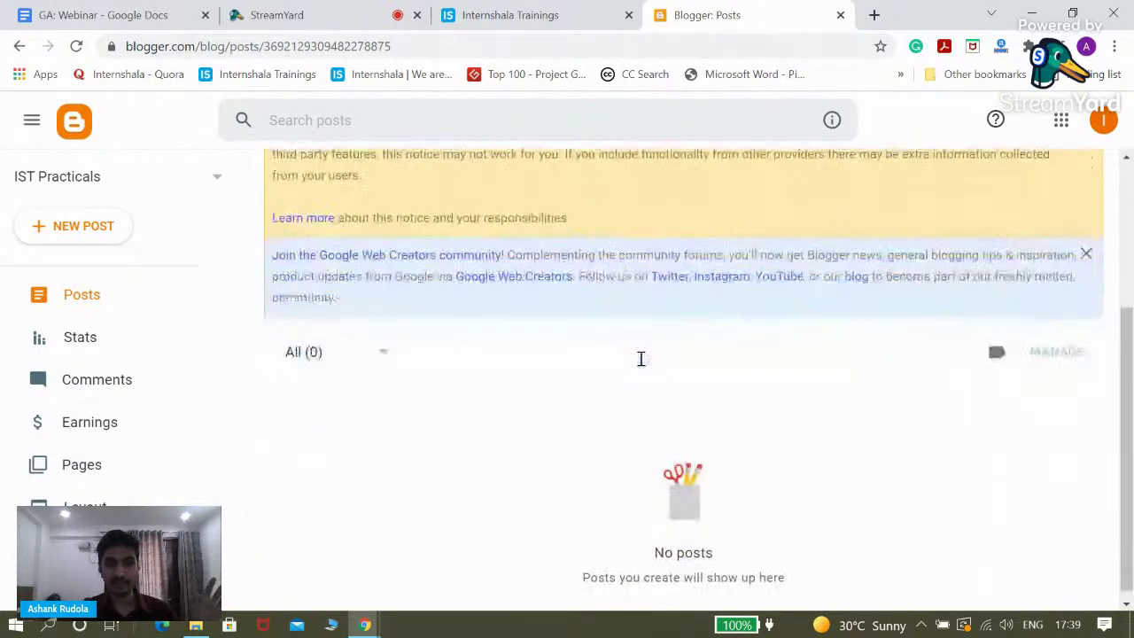
scroll(641, 359, up, 3)
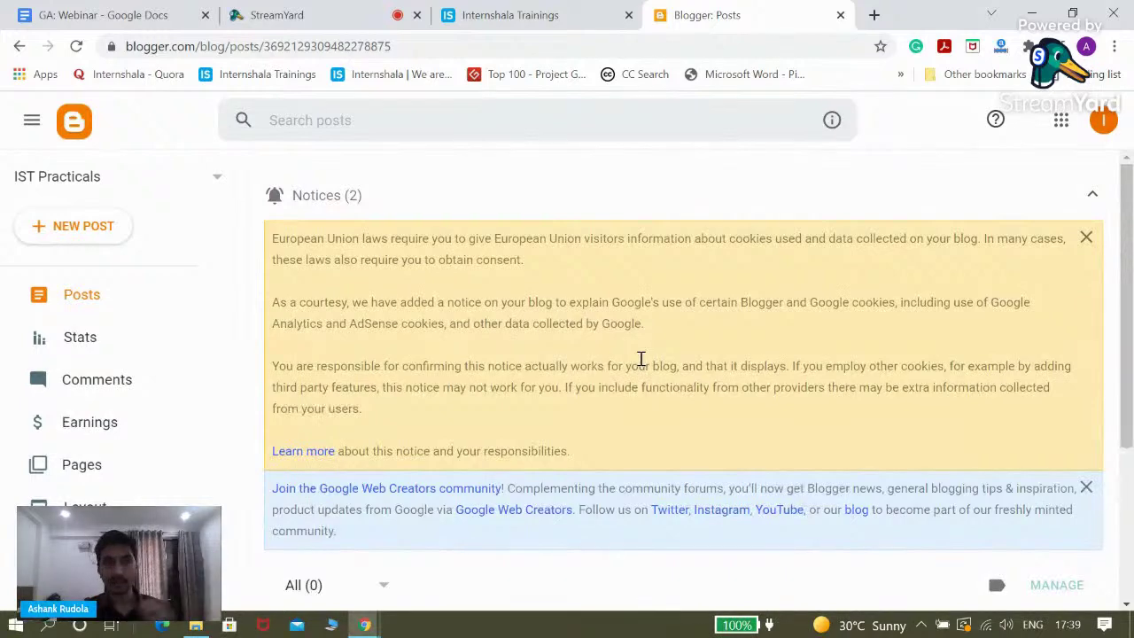
click(74, 227)
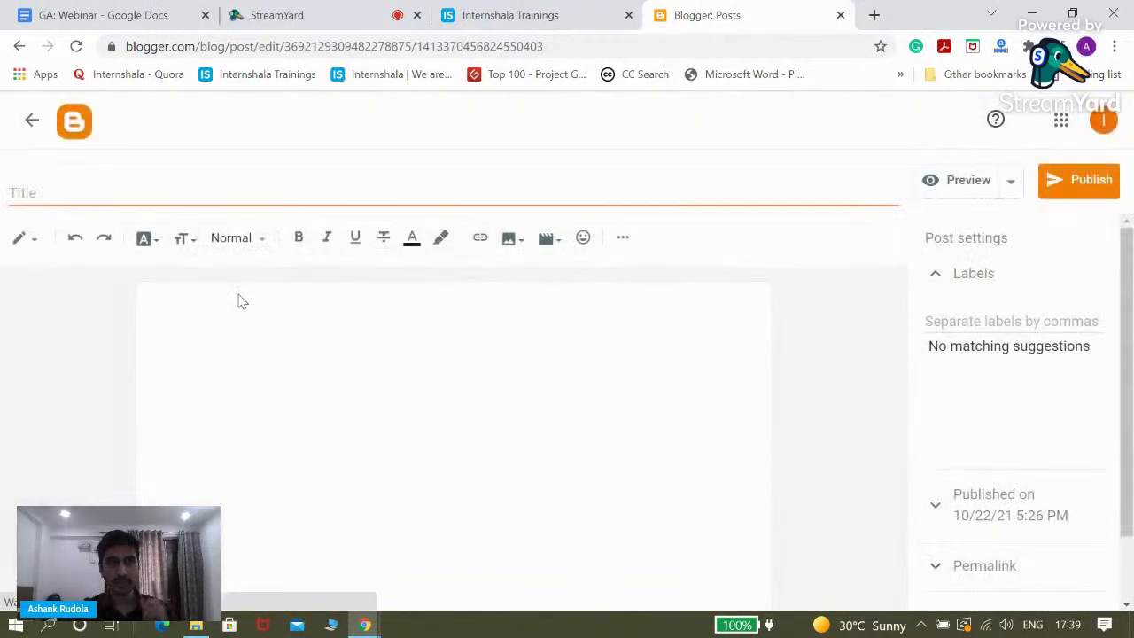
click(95, 187)
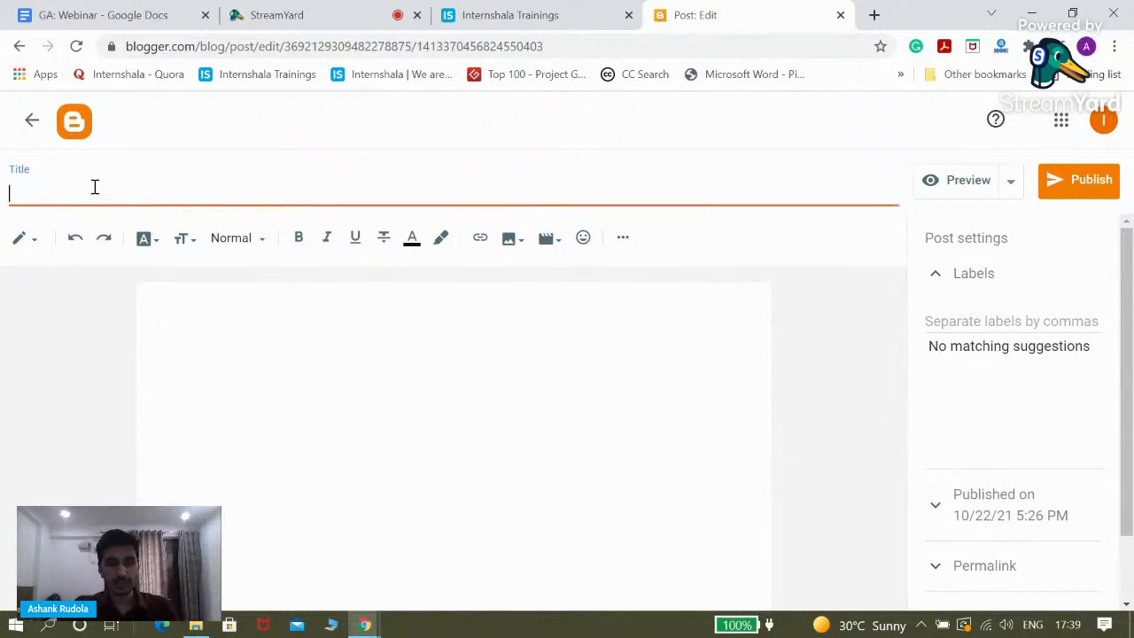
text(Introduction)
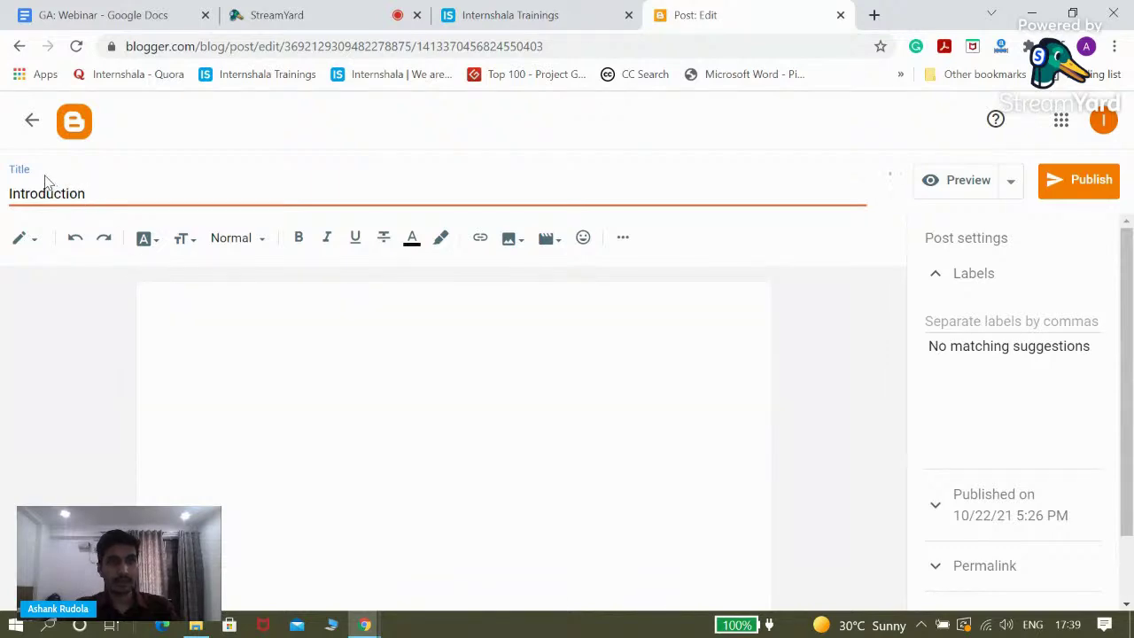
click(297, 333)
text(This is my first page.)
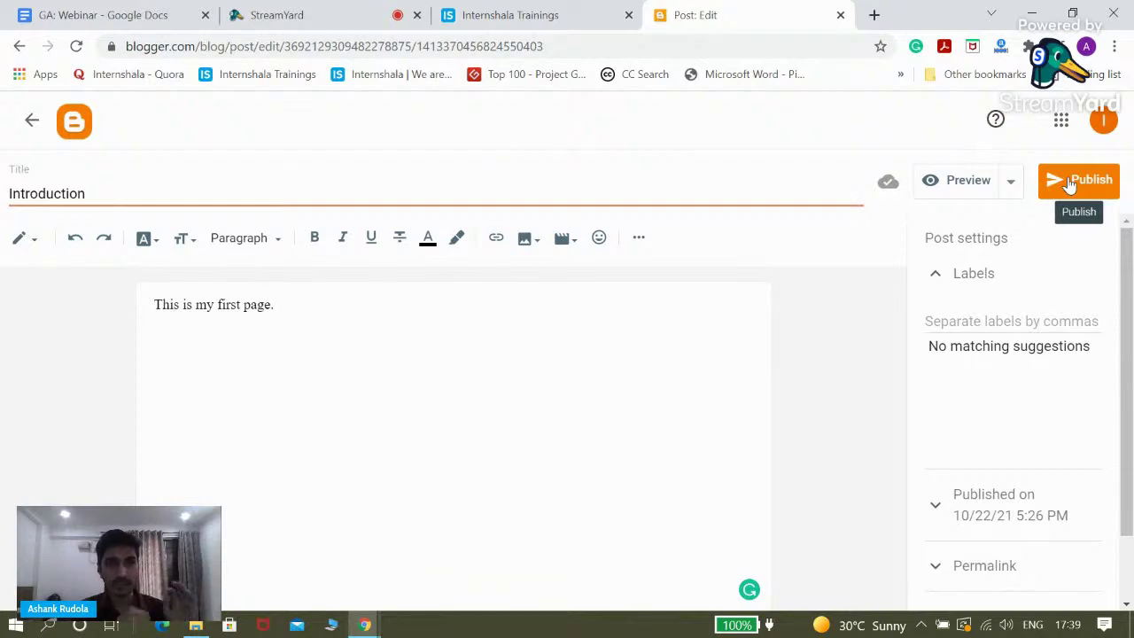
click(1072, 182)
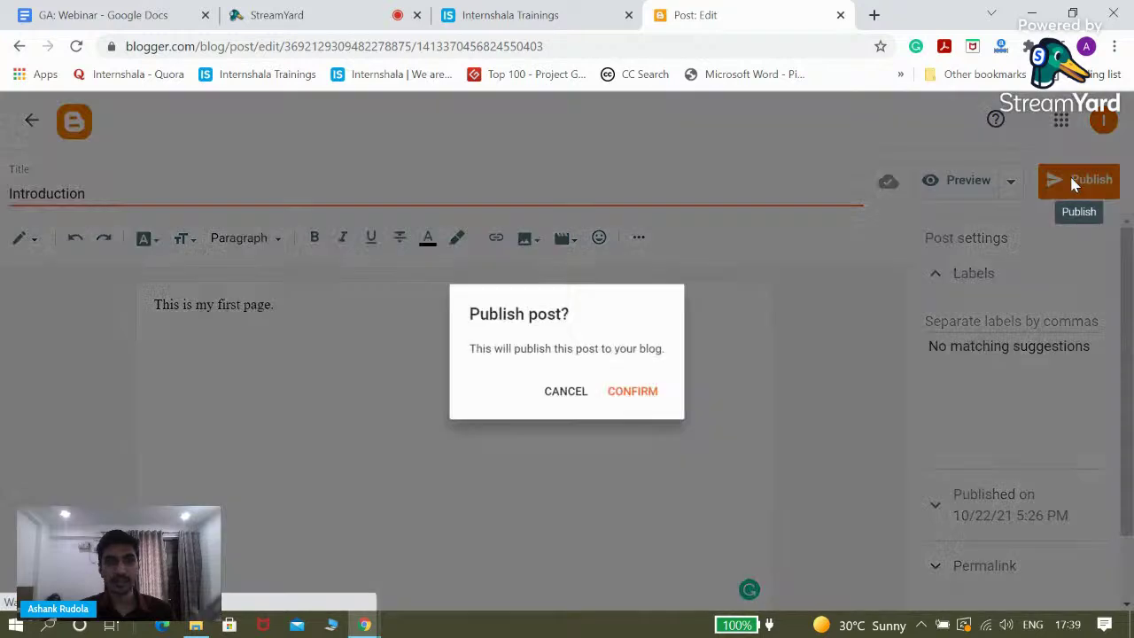
click(654, 398)
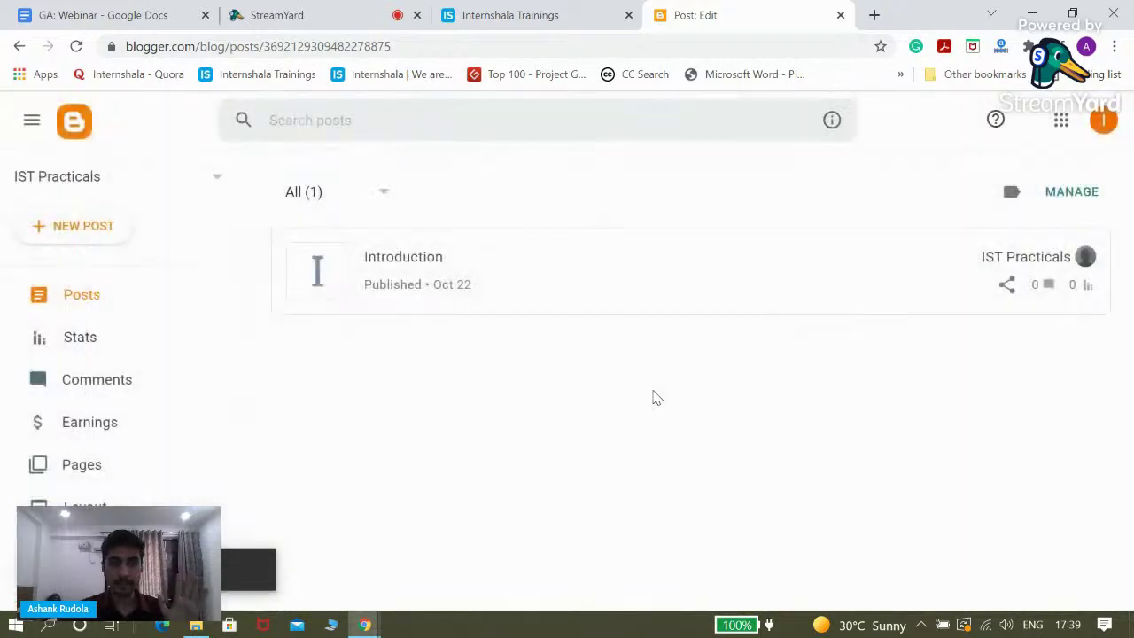
scroll(653, 393, down, 2)
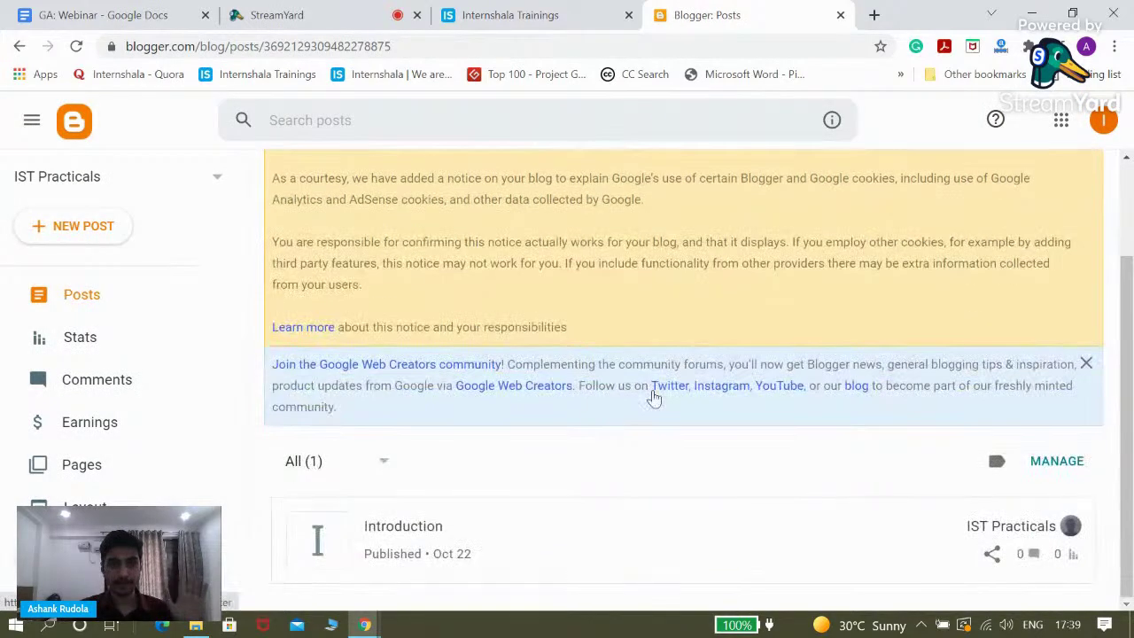
scroll(158, 467, down, 2)
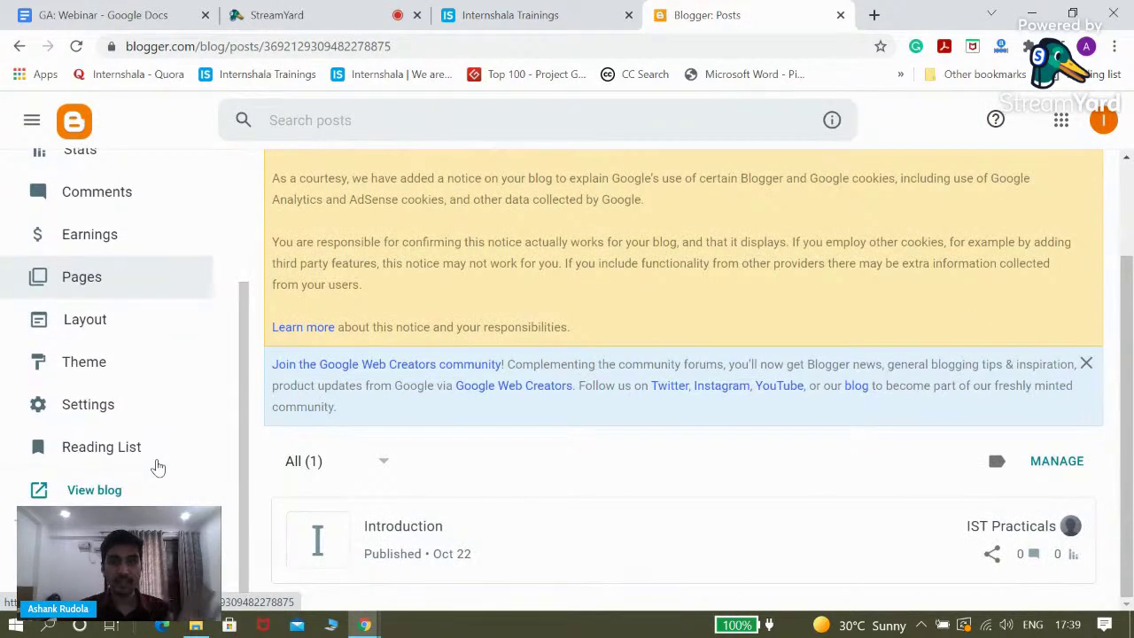
- View the live IST Practicals blog with its Introduction post, then open a new Google tab
click(94, 490)
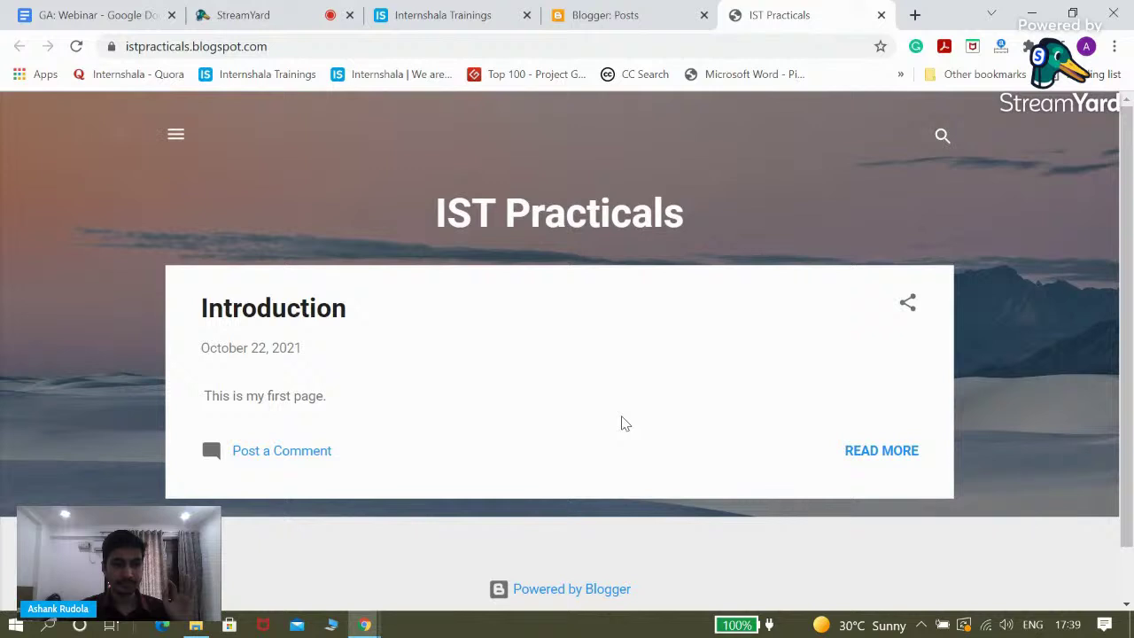
scroll(623, 422, down, 1)
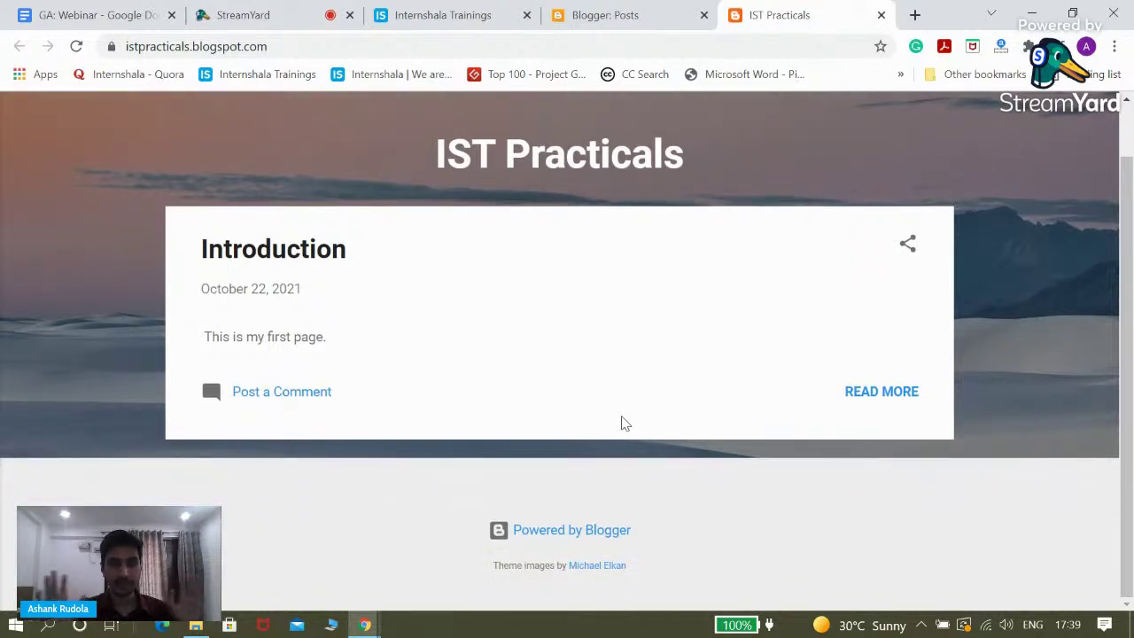
scroll(623, 423, up, 1)
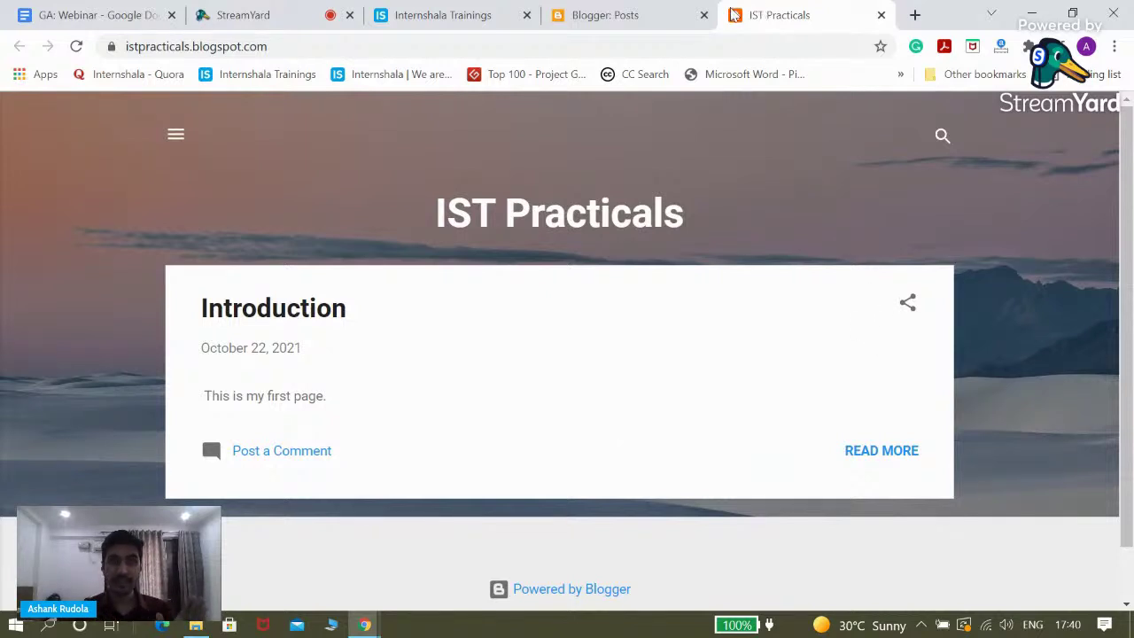
click(915, 15)
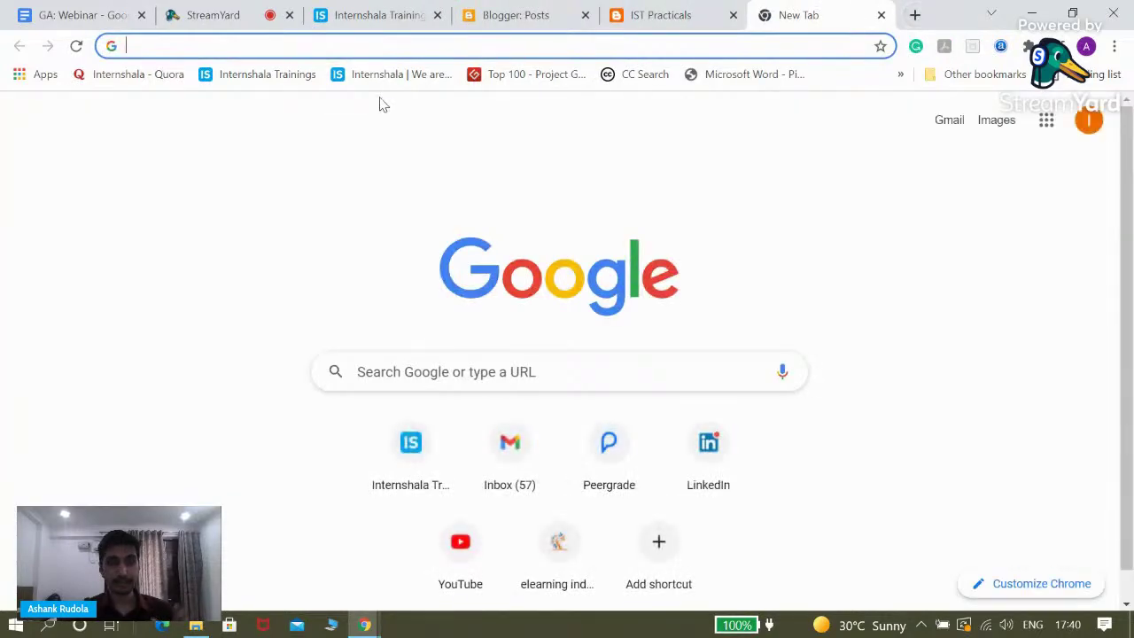
- Search Google for 'google analytics' and go to the Google Analytics welcome page
text(google anal)
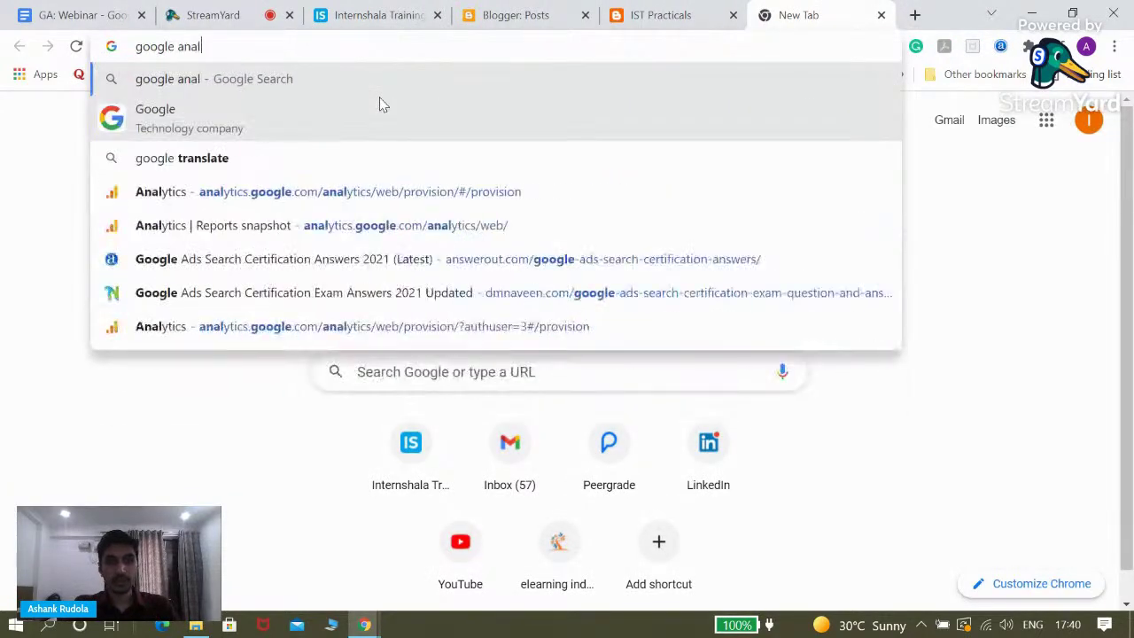
text(ytics)
key(Return)
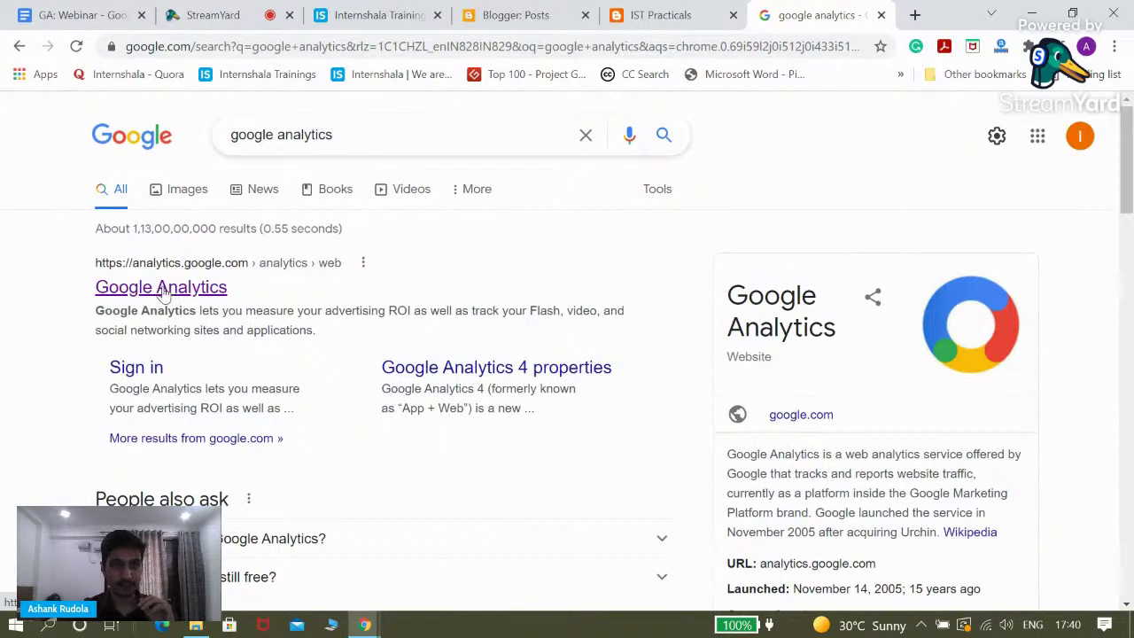
click(165, 291)
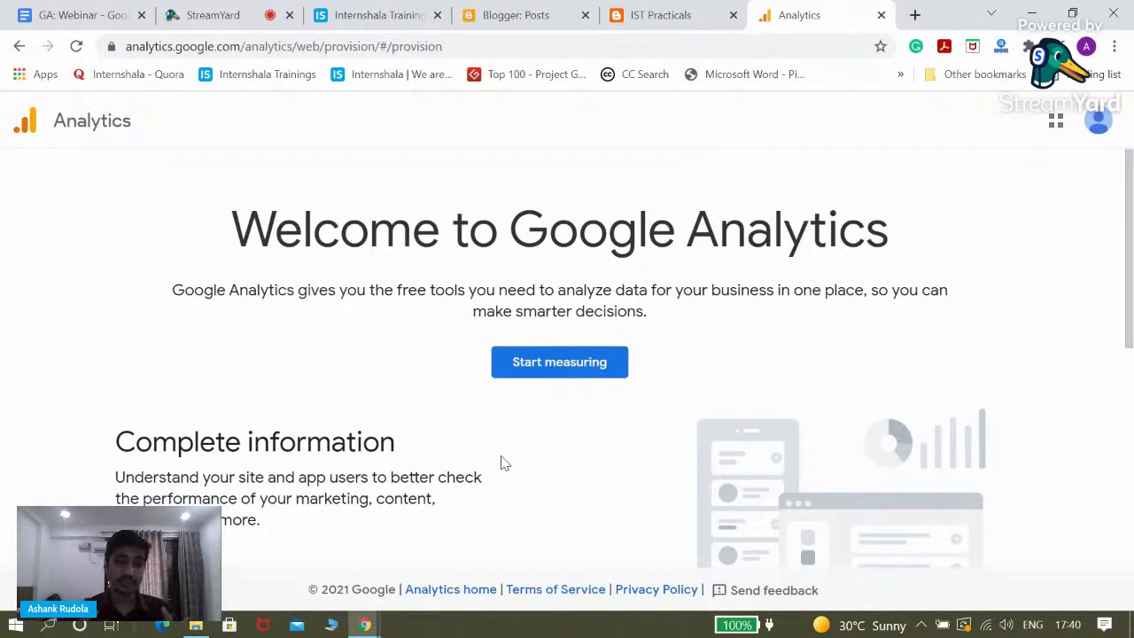
- Confirm the signed-in Google account and begin creating a new Analytics account
click(1099, 121)
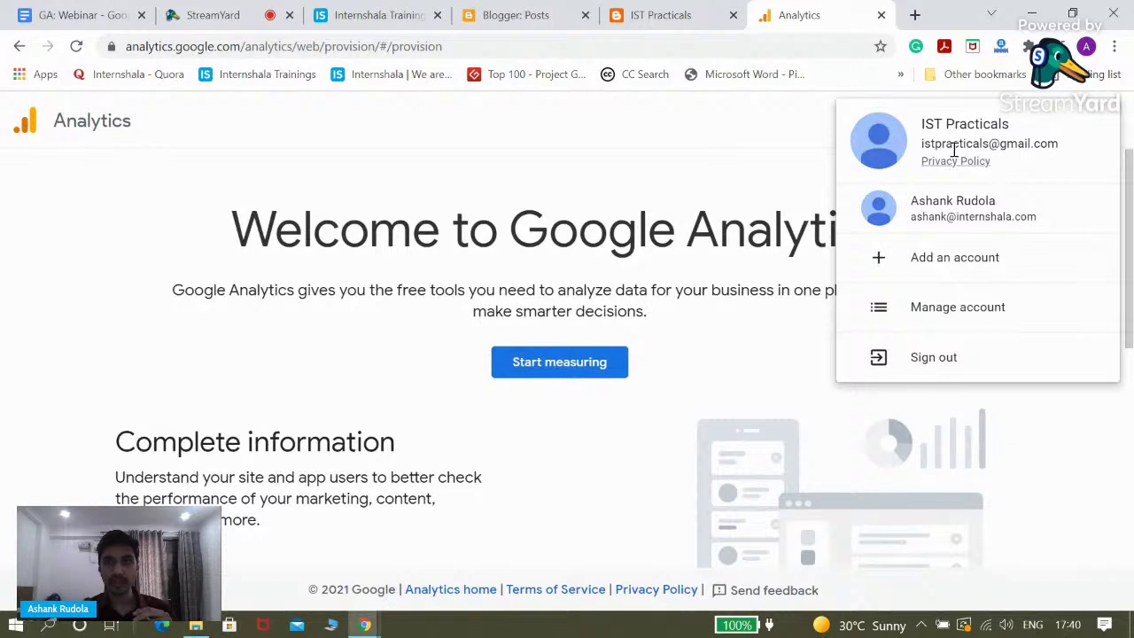
click(789, 145)
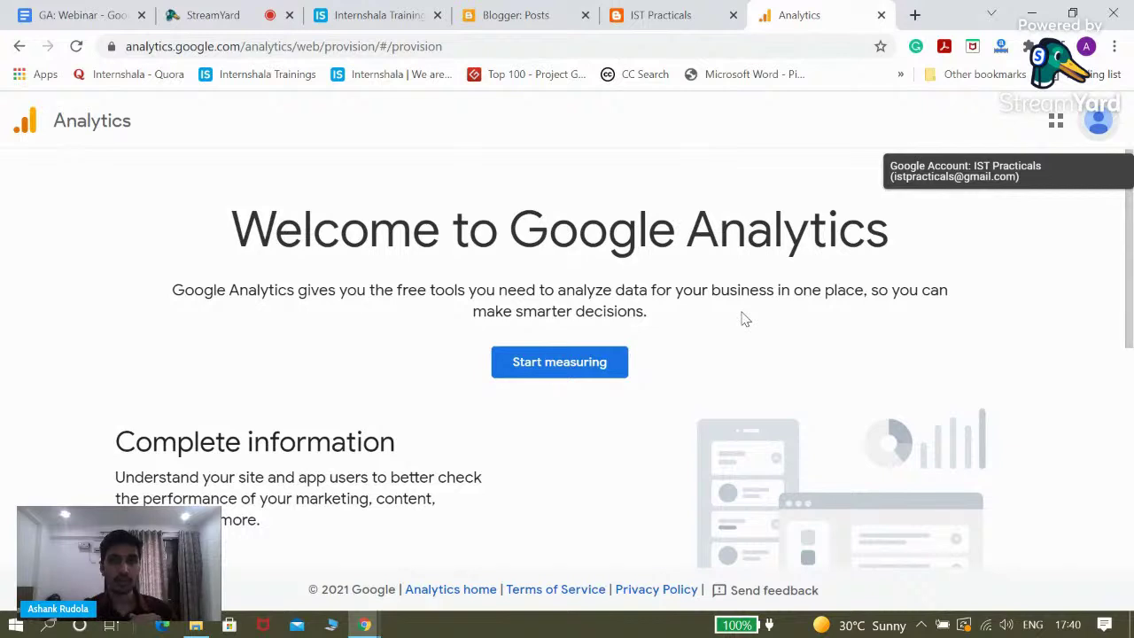
click(555, 370)
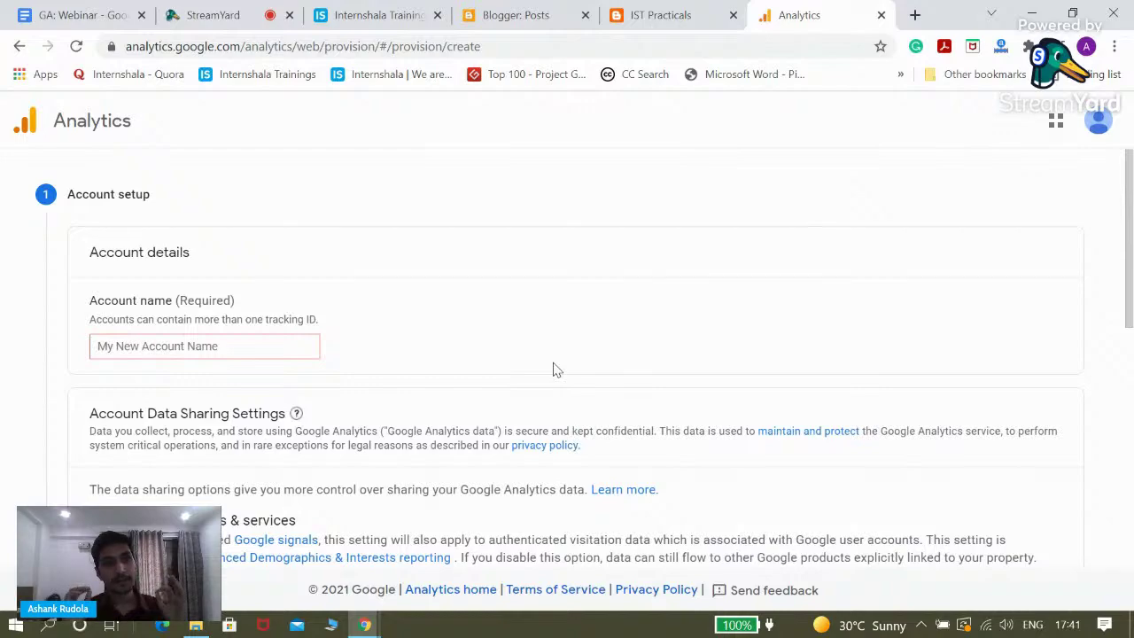
scroll(553, 369, down, 10)
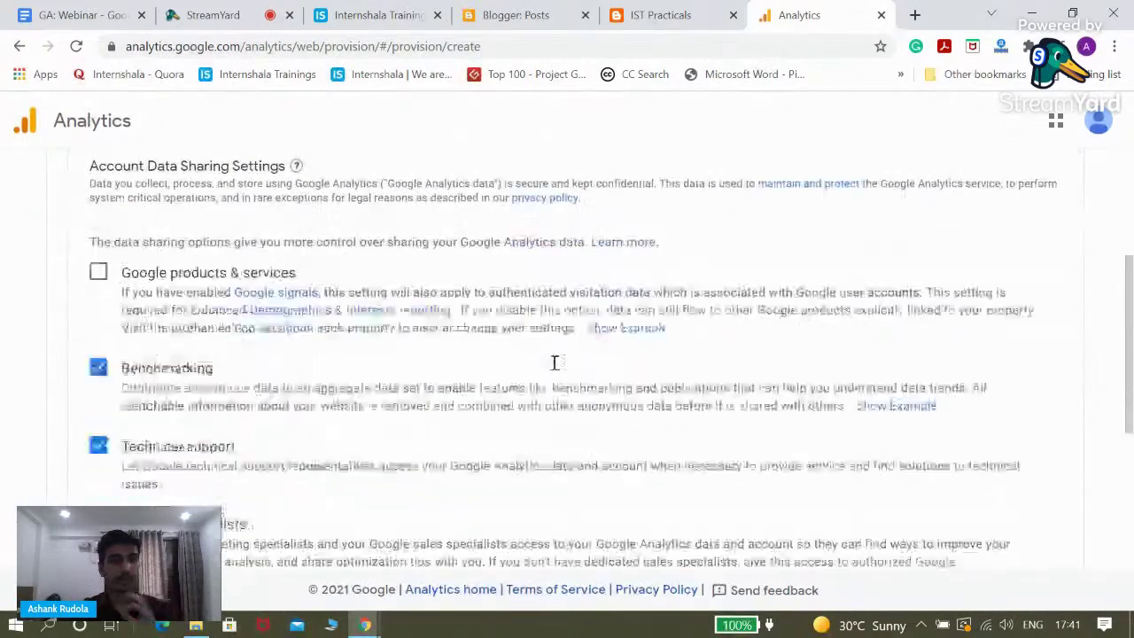
scroll(554, 363, up, 10)
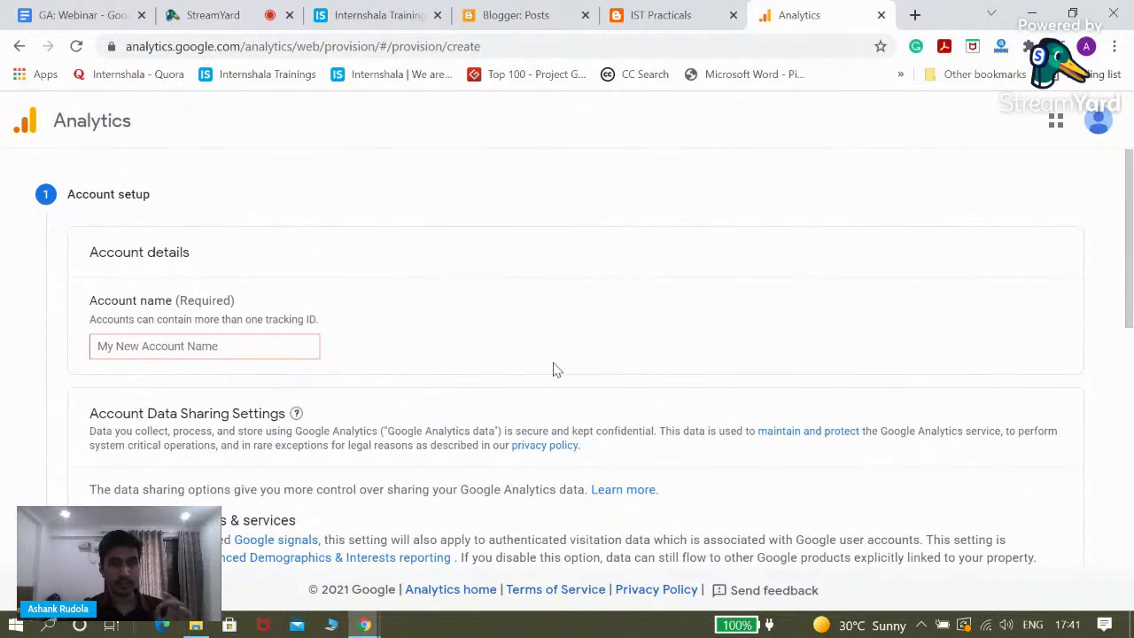
- Enter 'IST Practicals' as the Analytics account name
click(189, 342)
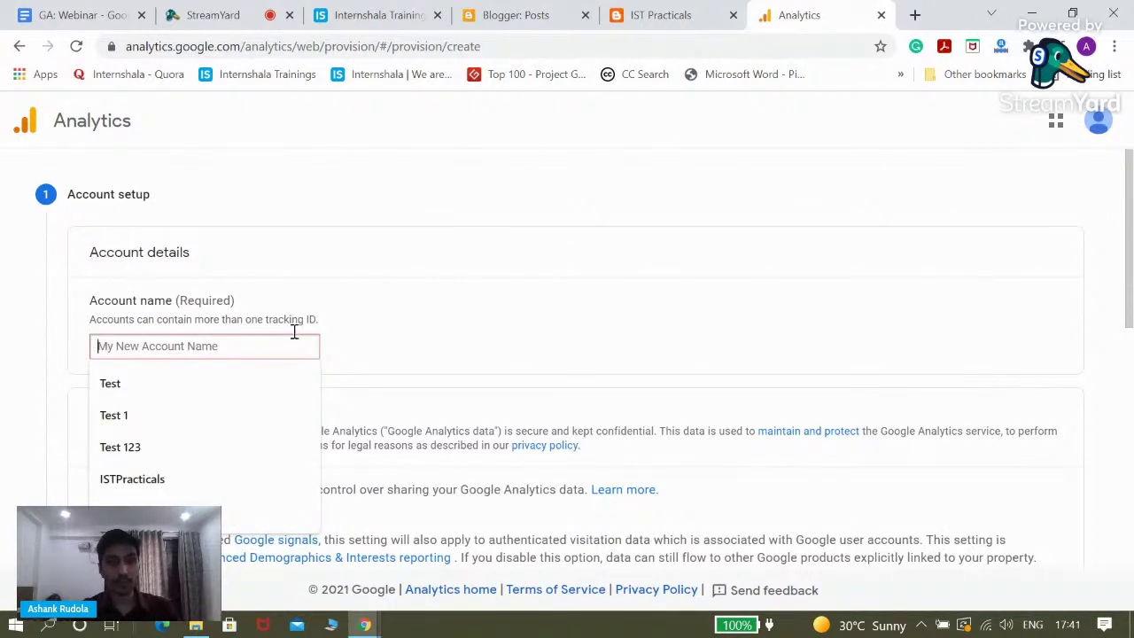
click(379, 329)
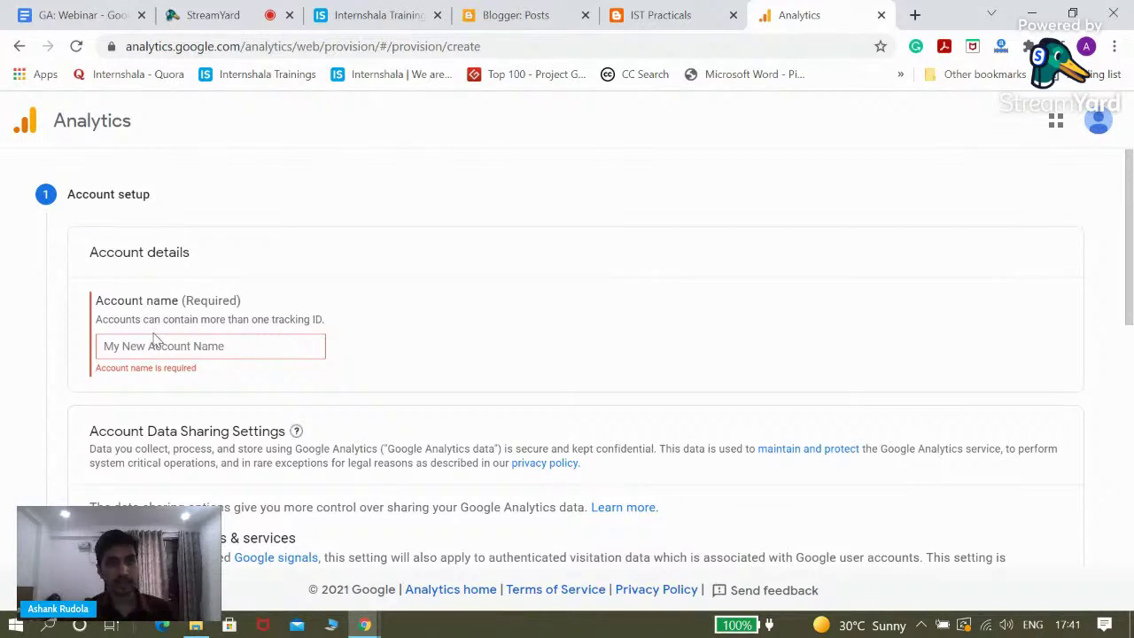
click(153, 338)
text(IST Pr)
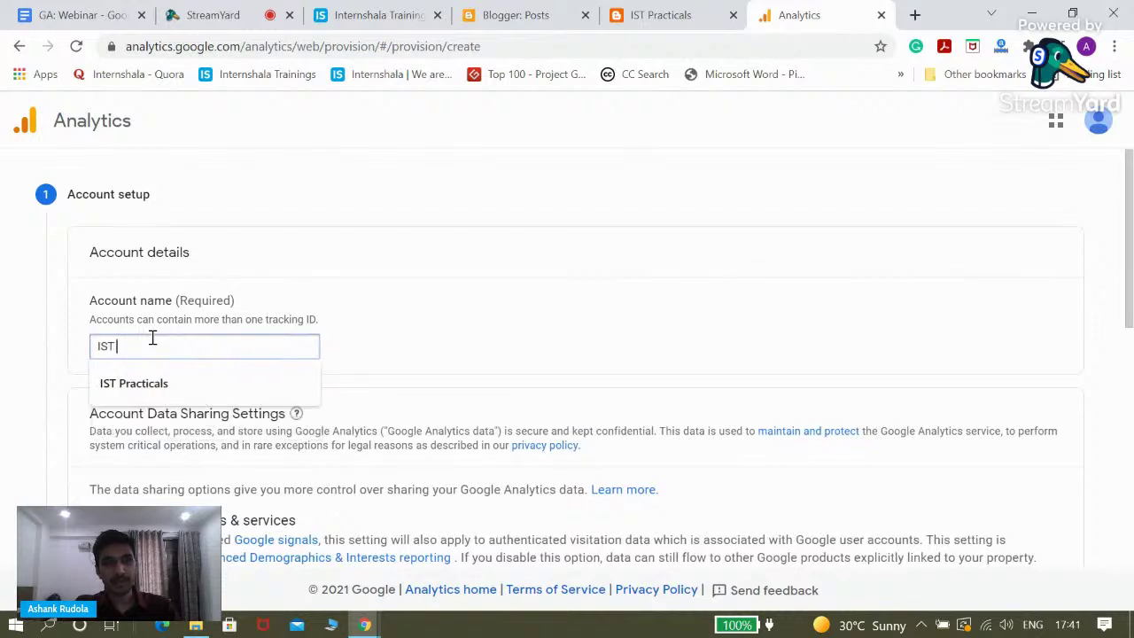
key(Down)
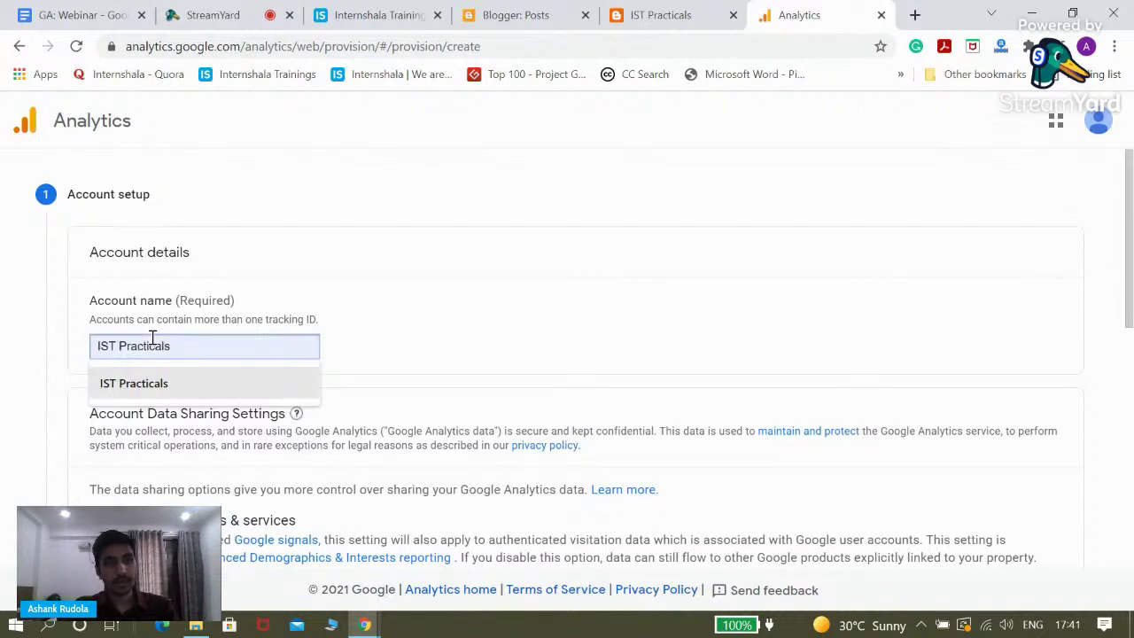
key(Return)
click(419, 311)
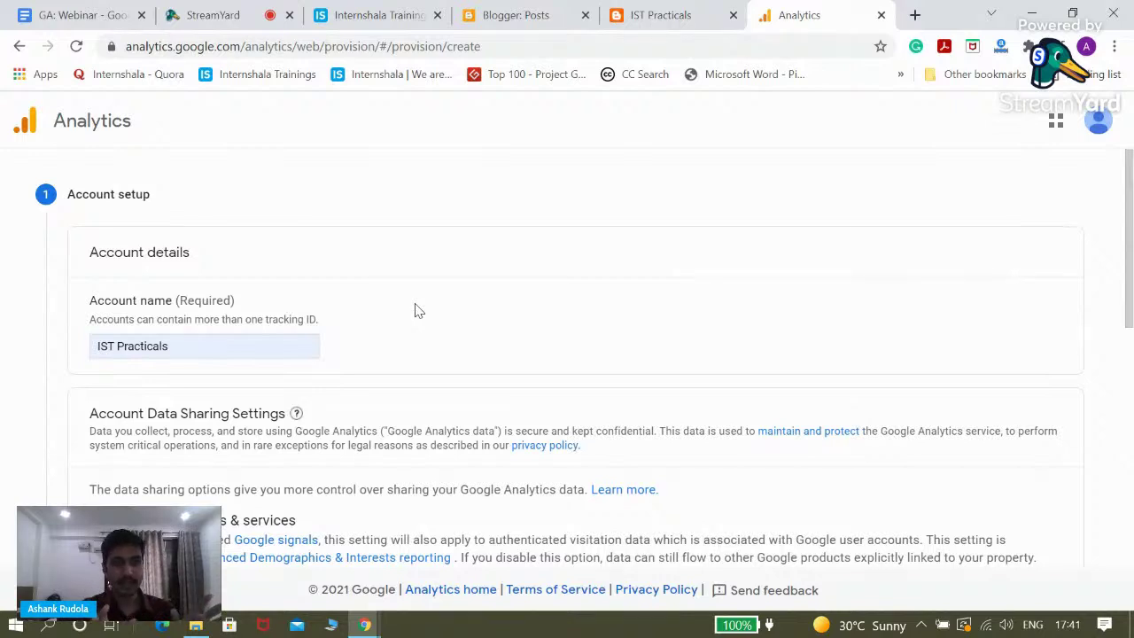
scroll(419, 310, down, 2)
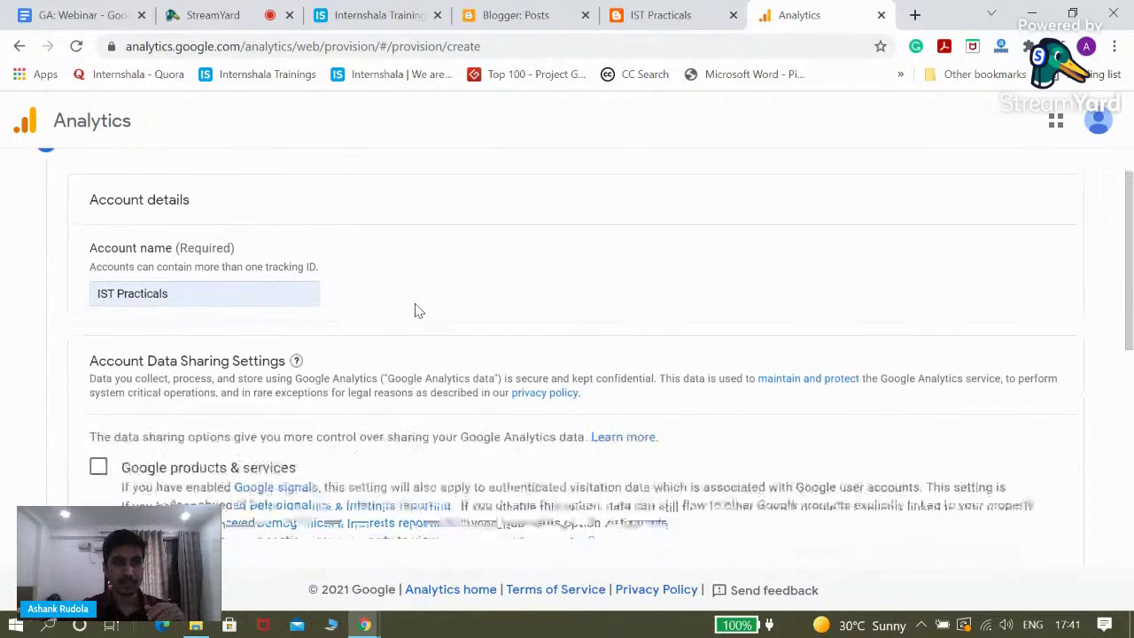
scroll(278, 325, down, 3)
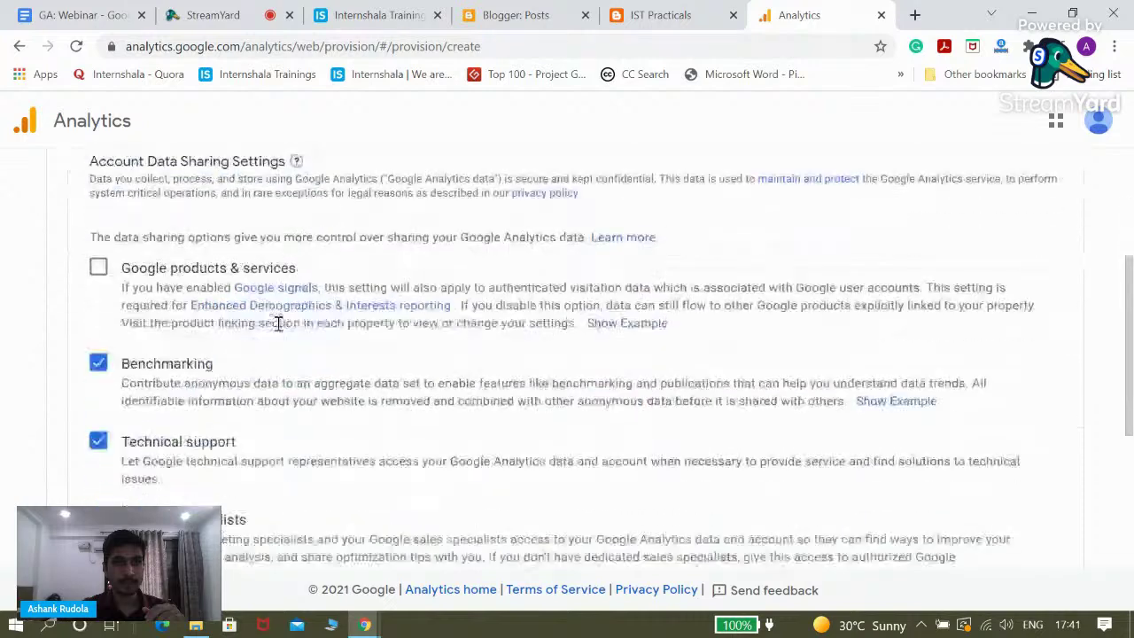
- Leave the account data-sharing settings as they are and continue to Property setup
scroll(187, 377, down, 3)
scroll(186, 380, down, 1)
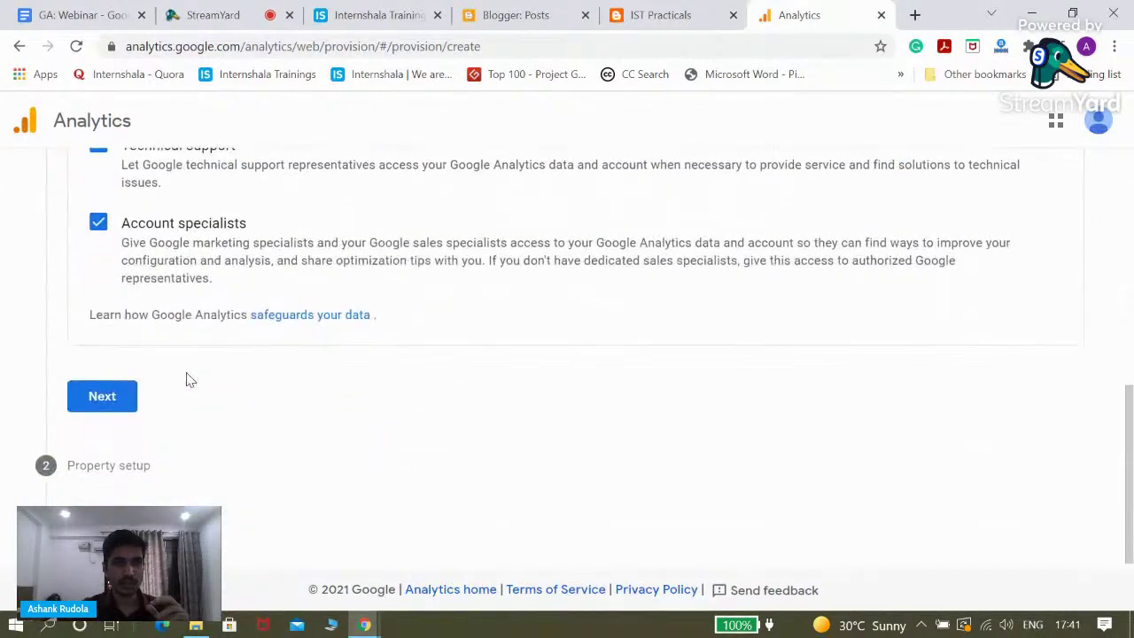
click(115, 402)
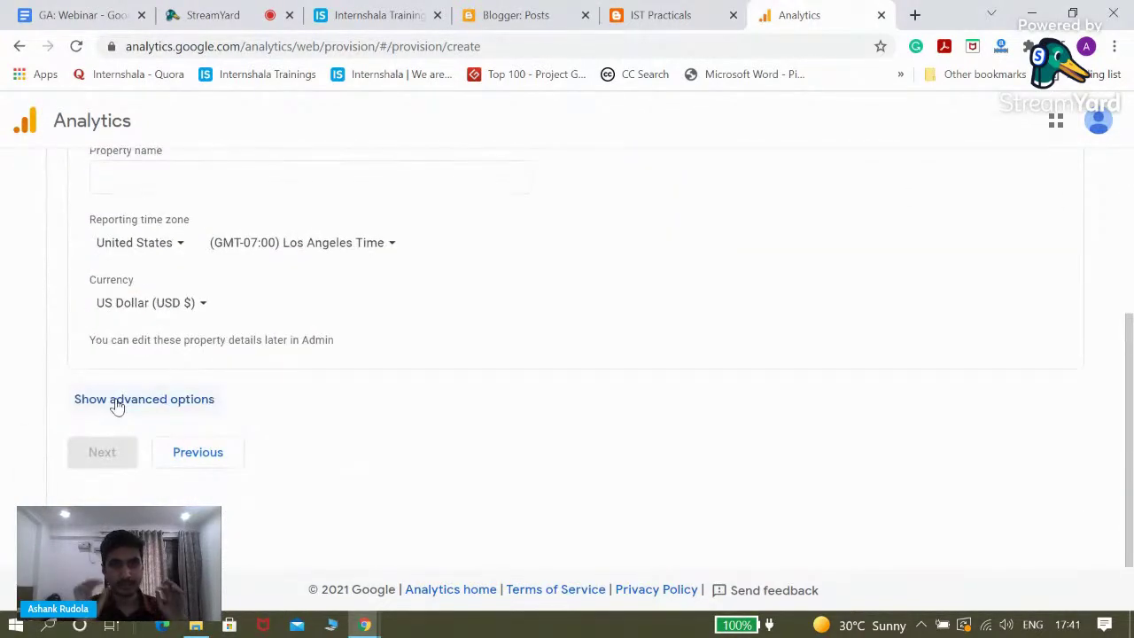
scroll(322, 450, up, 4)
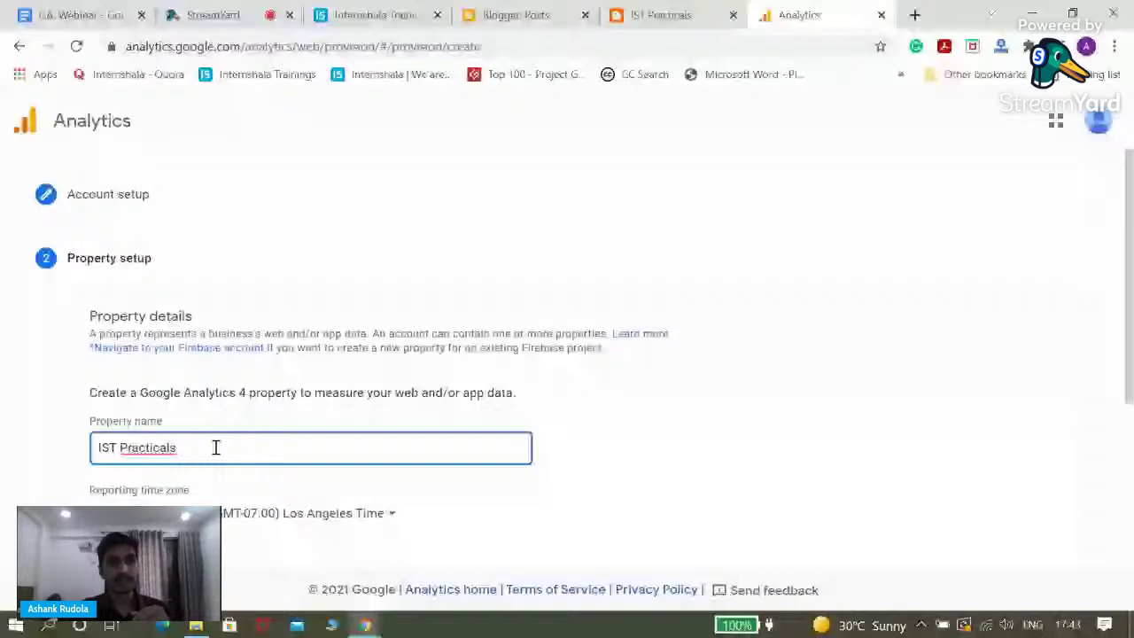
scroll(178, 390, down, 2)
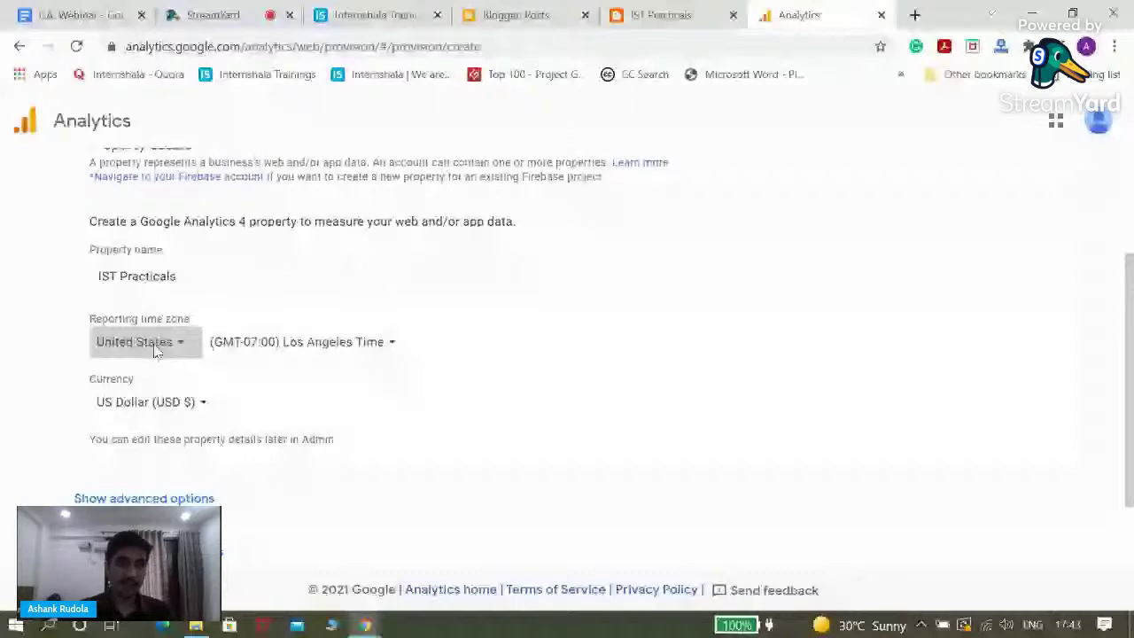
text(india)
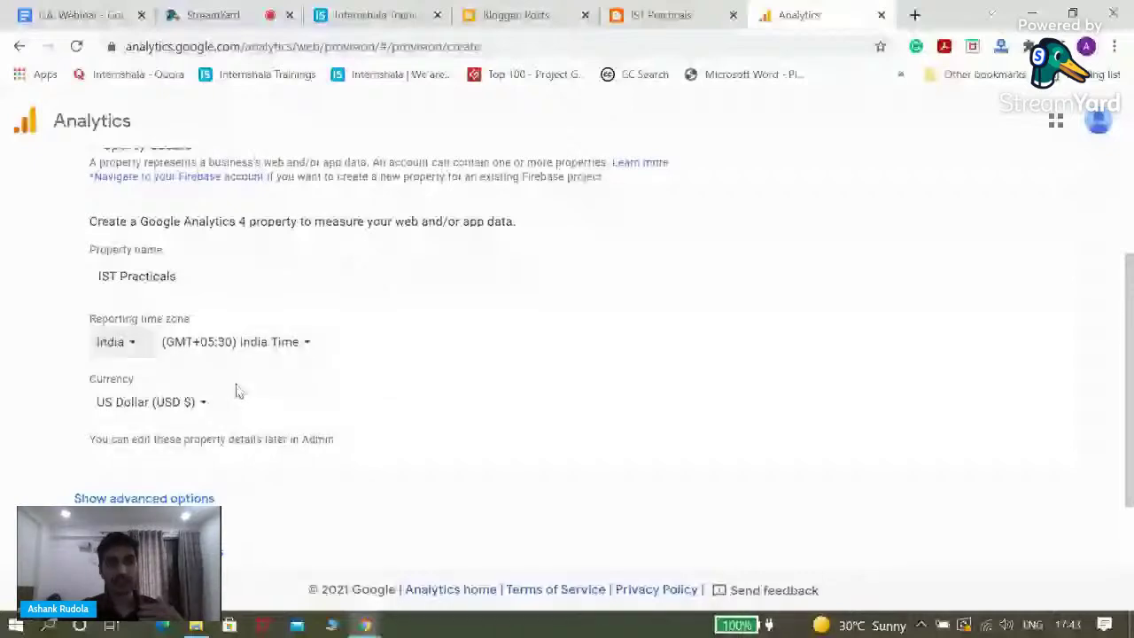
click(146, 402)
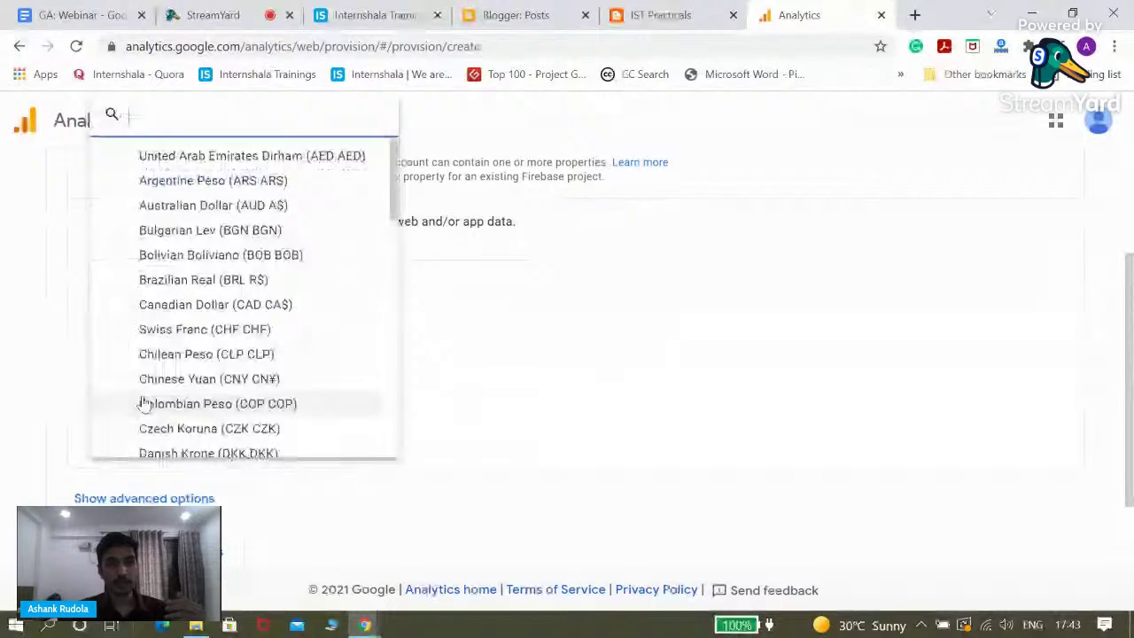
text(i)
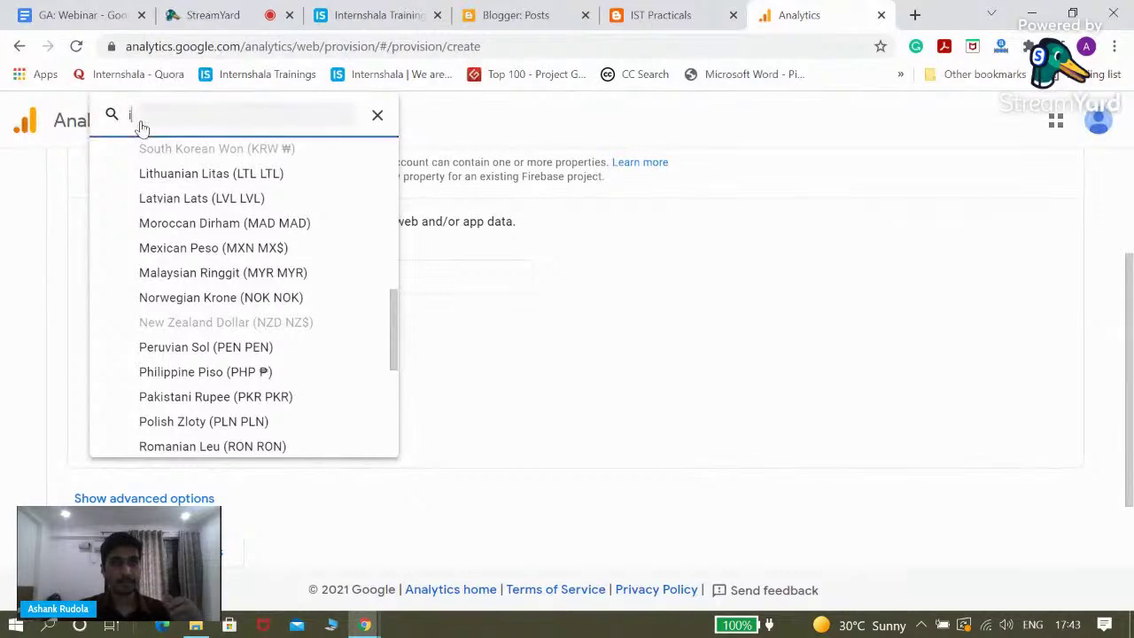
text(ndian)
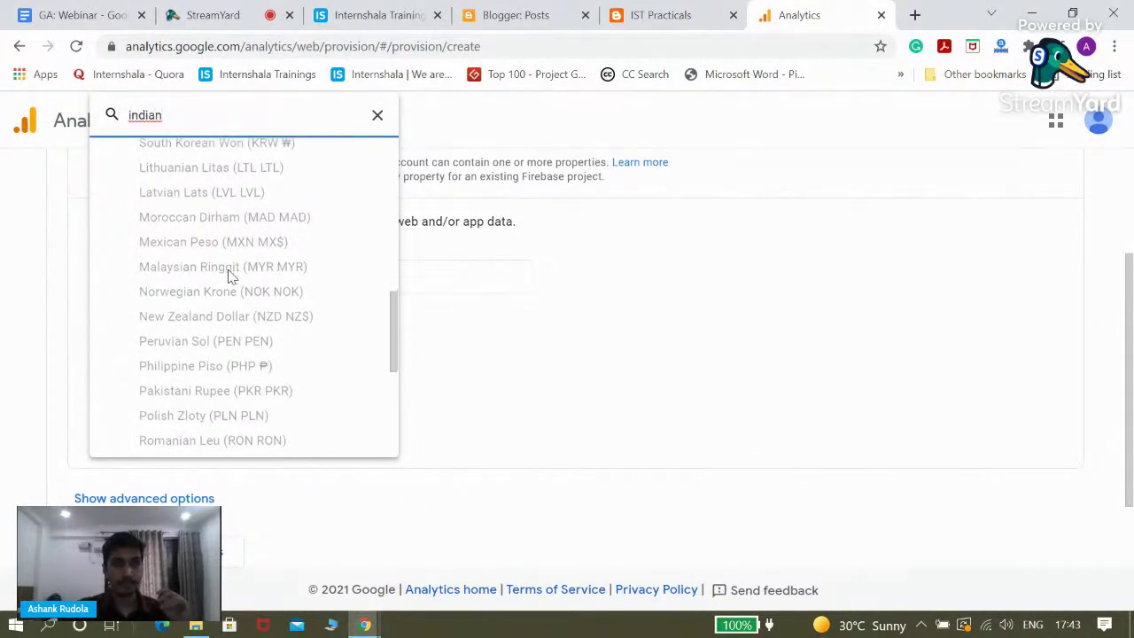
scroll(228, 276, down, 3)
scroll(229, 276, up, 10)
scroll(228, 275, down, 3)
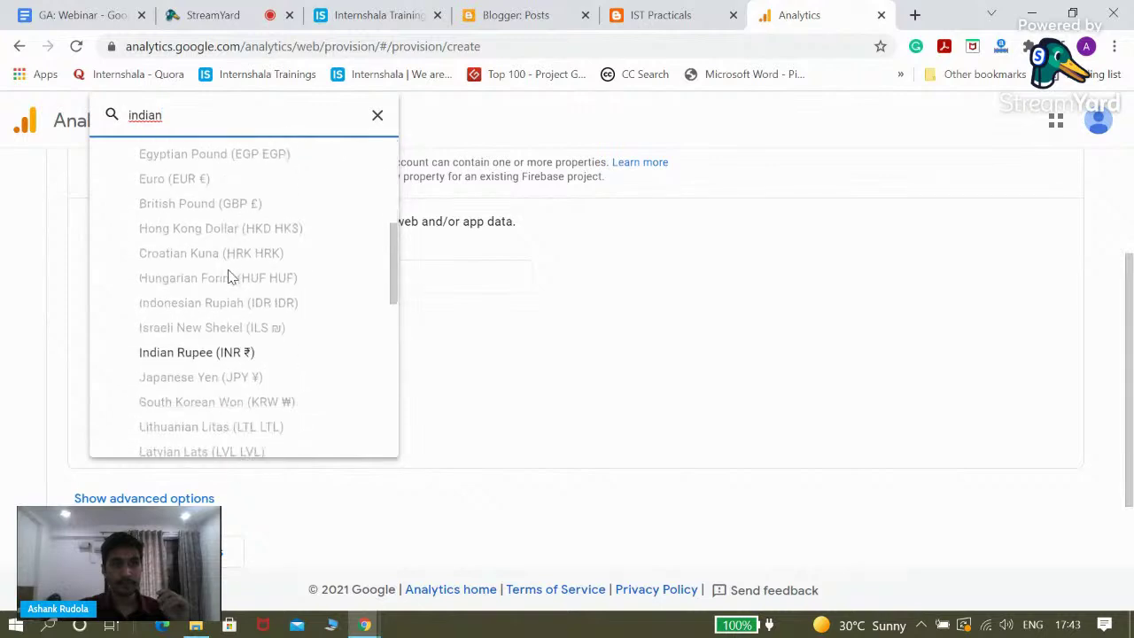
click(174, 355)
scroll(403, 375, down, 1)
scroll(402, 375, up, 2)
scroll(292, 401, down, 1)
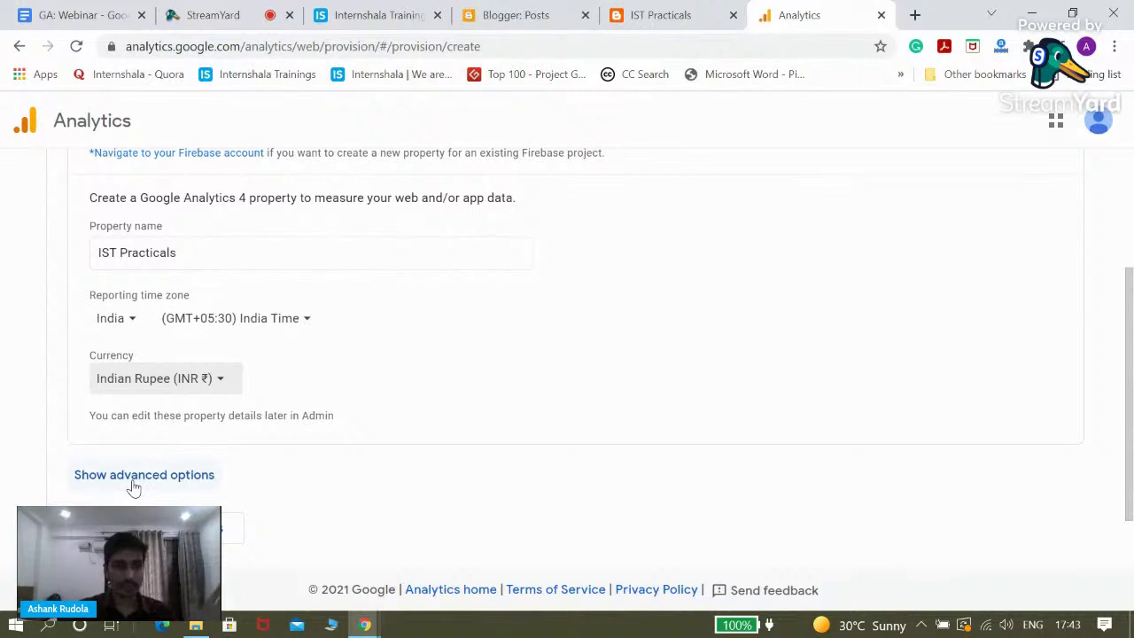
scroll(139, 443, down, 1)
click(101, 454)
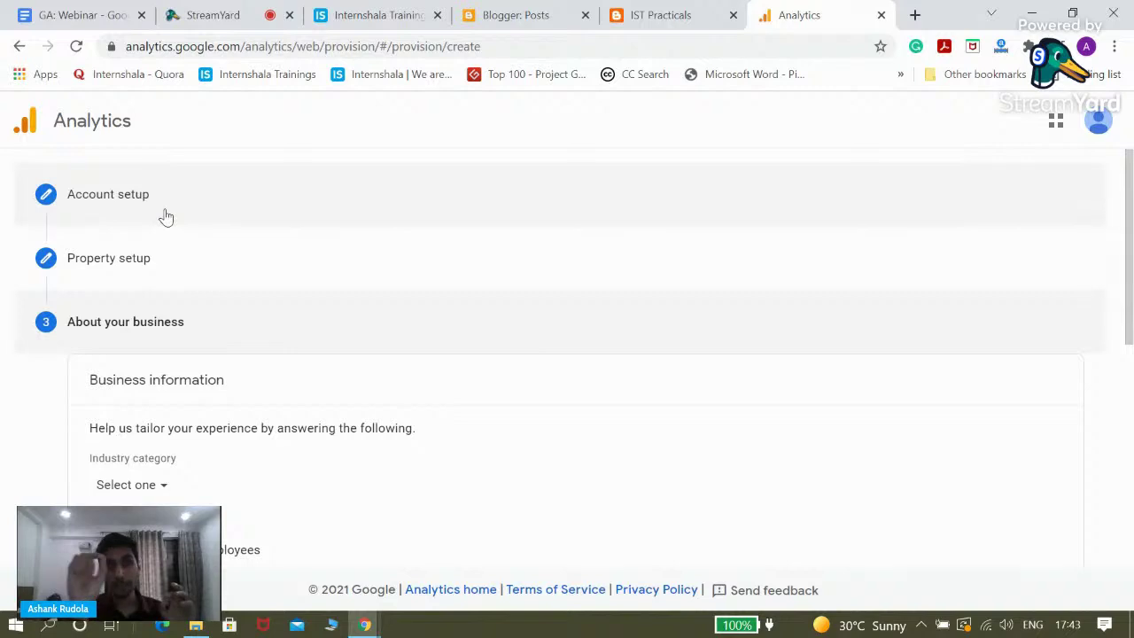
- Set the industry category to Jobs & Education and business size to Medium
click(699, 9)
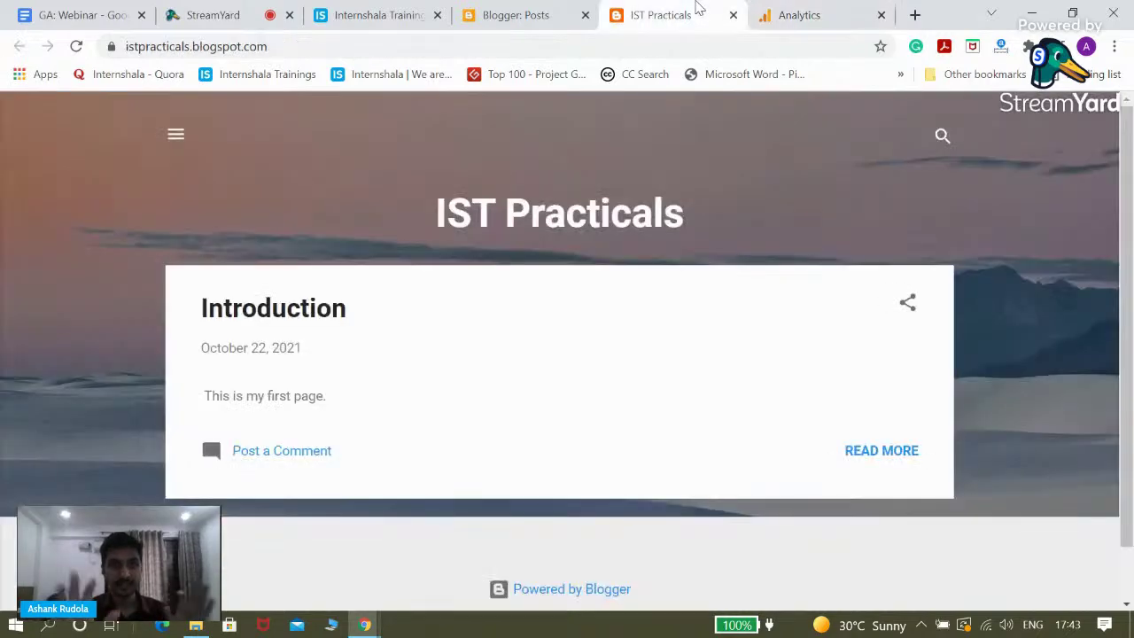
click(831, 9)
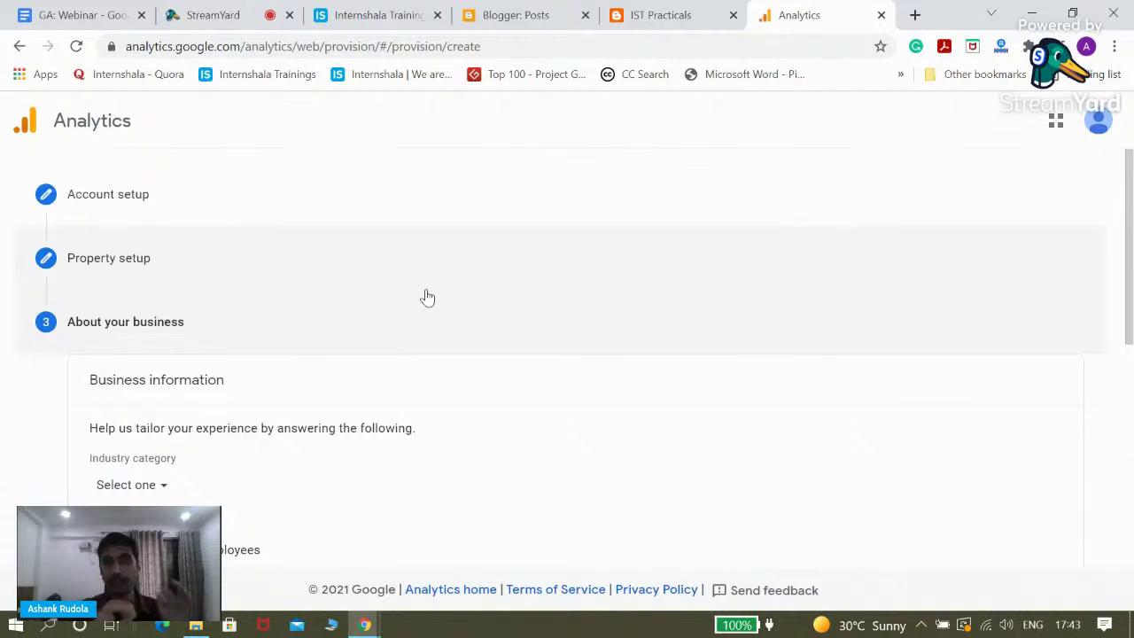
scroll(427, 298, down, 1)
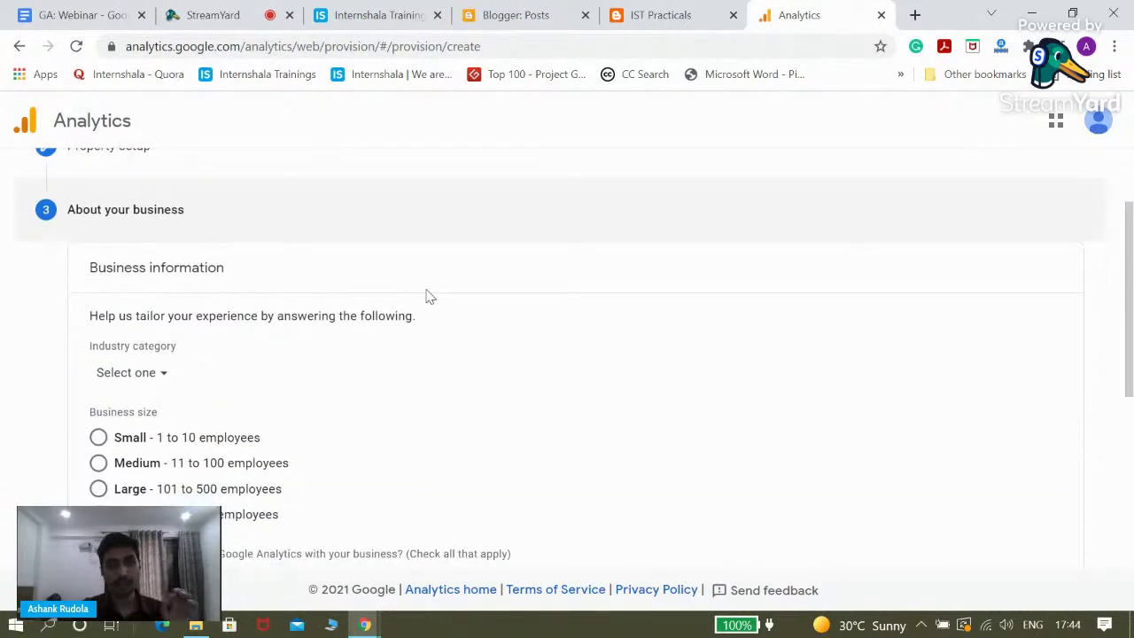
click(133, 374)
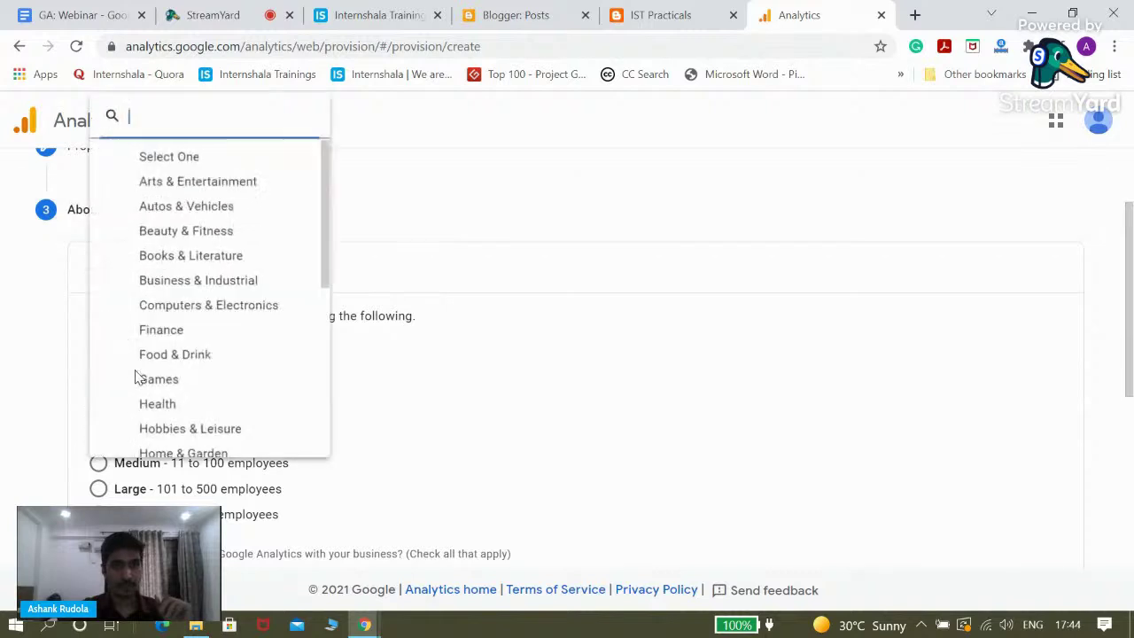
scroll(156, 327, down, 2)
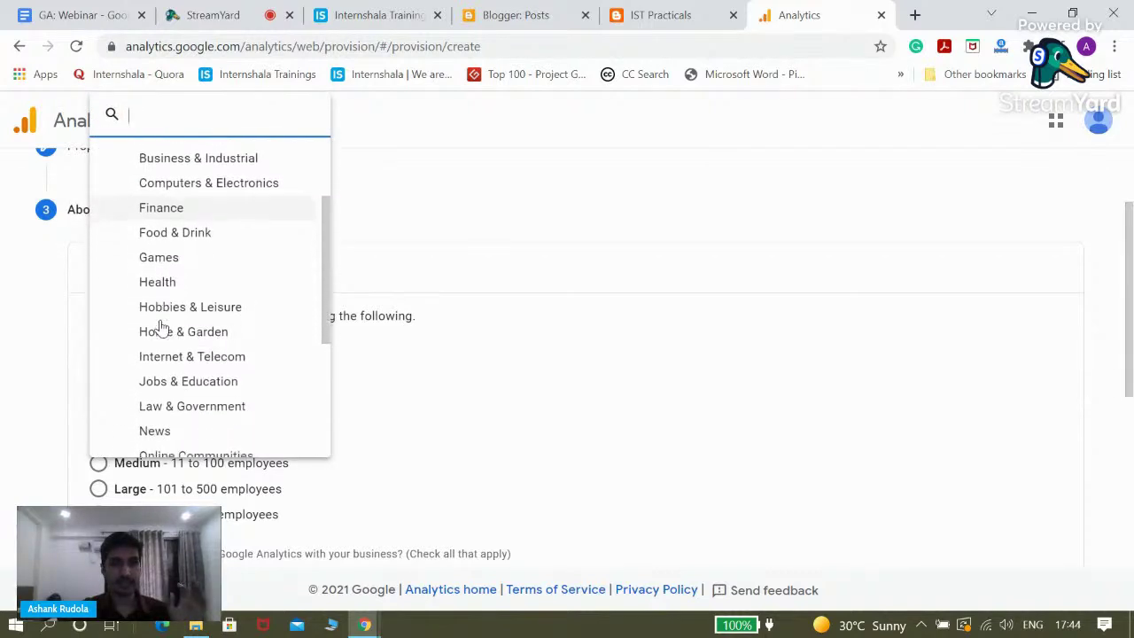
click(157, 354)
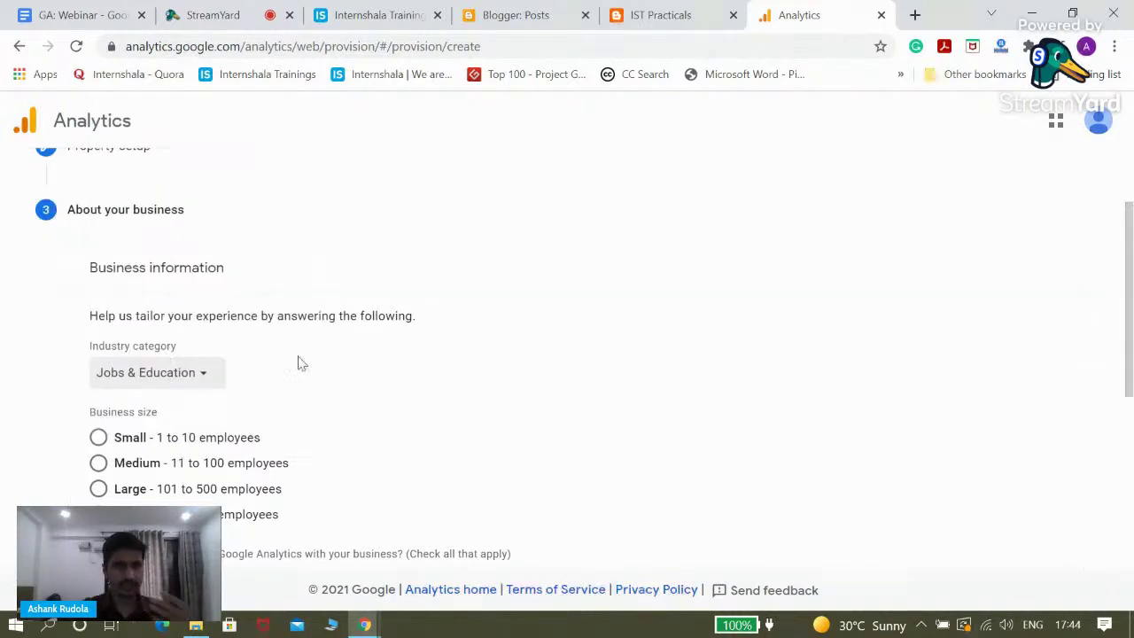
scroll(319, 370, down, 1)
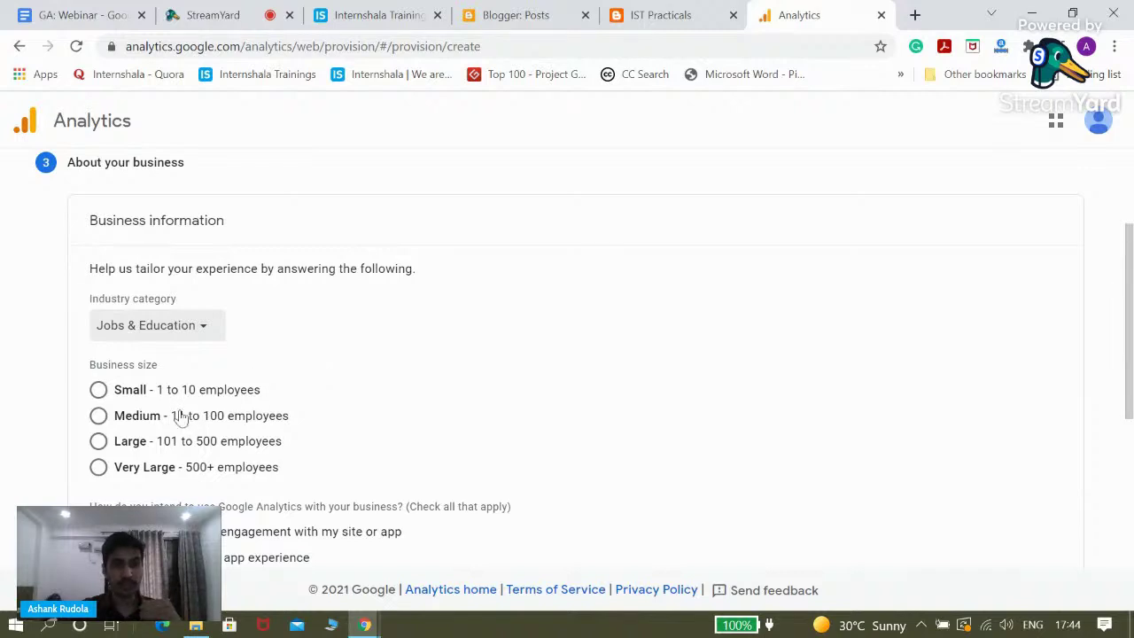
click(136, 422)
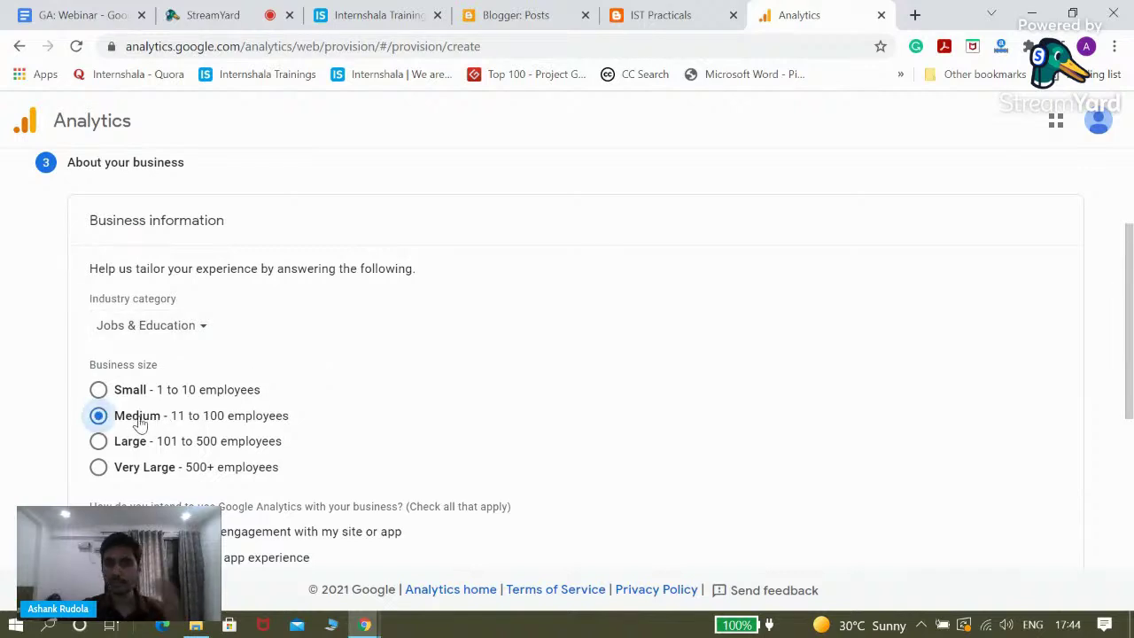
- Tick 'Measure customer engagement with my site or app' and submit the business details
scroll(222, 421, down, 2)
scroll(224, 421, down, 1)
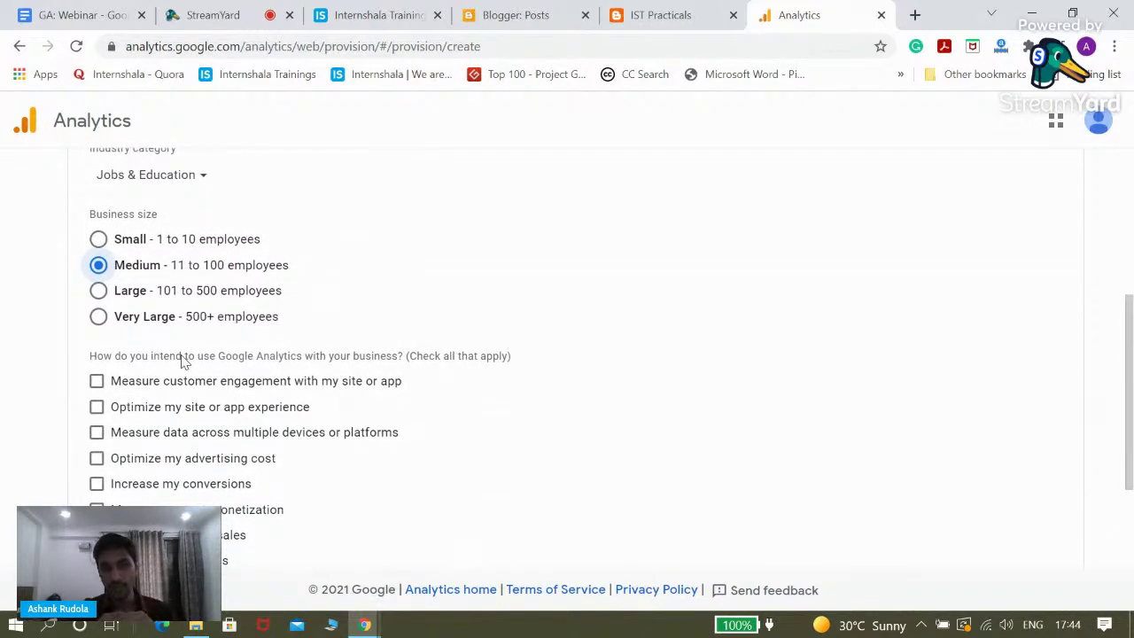
scroll(182, 362, down, 1)
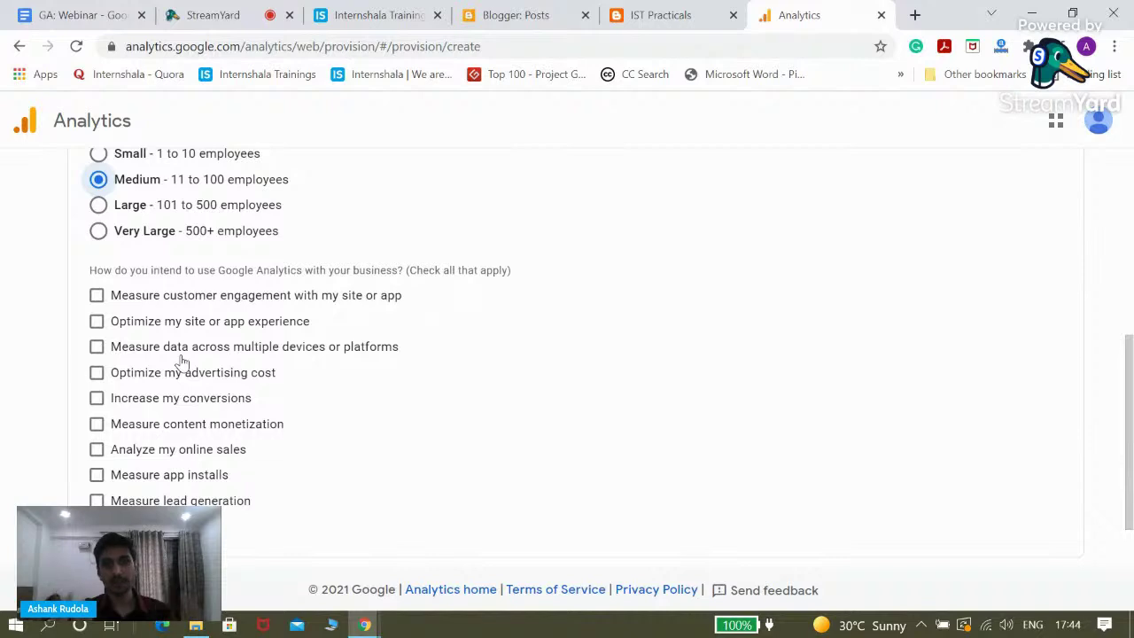
click(151, 297)
scroll(476, 459, down, 2)
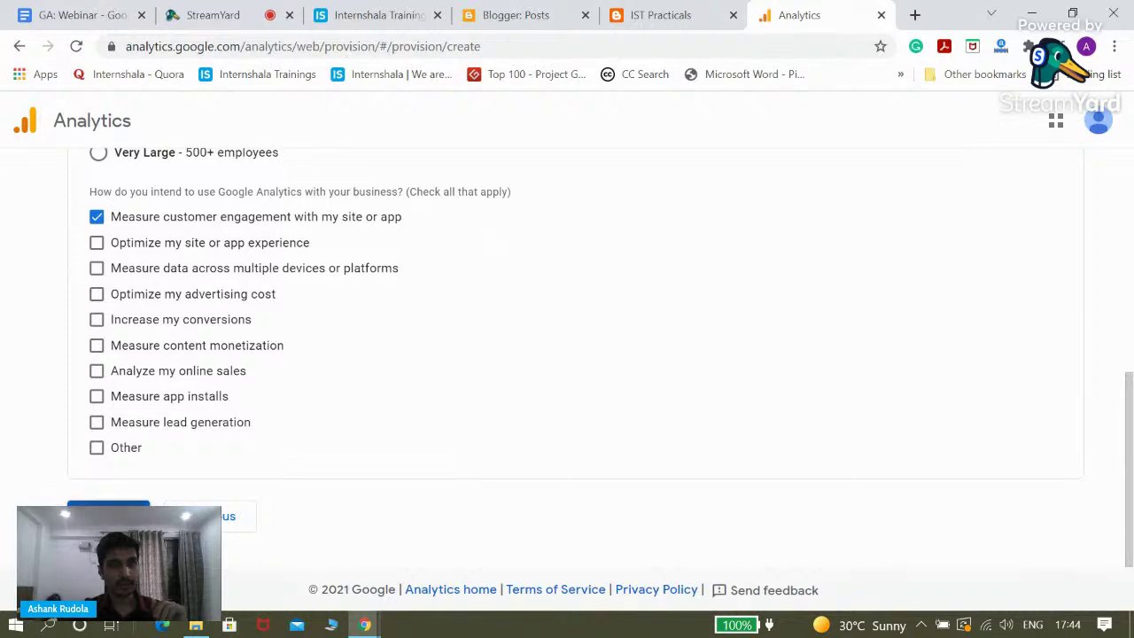
click(108, 516)
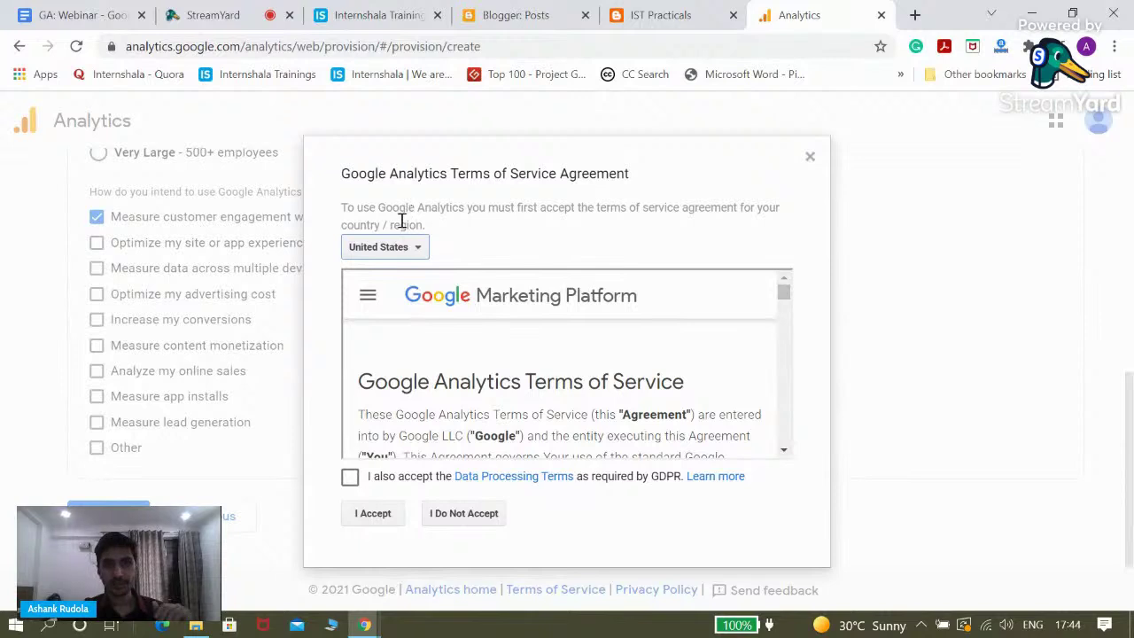
- Set the agreement country to India and accept the GDPR Data Processing Terms and terms of service
click(385, 248)
text(indian)
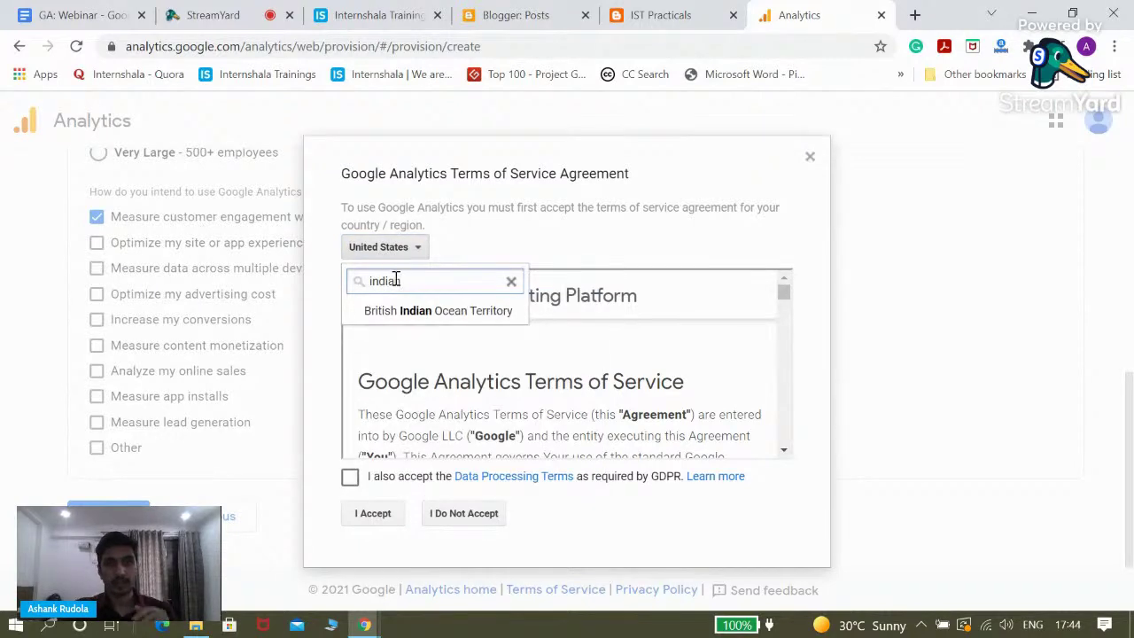
key(BackSpace)
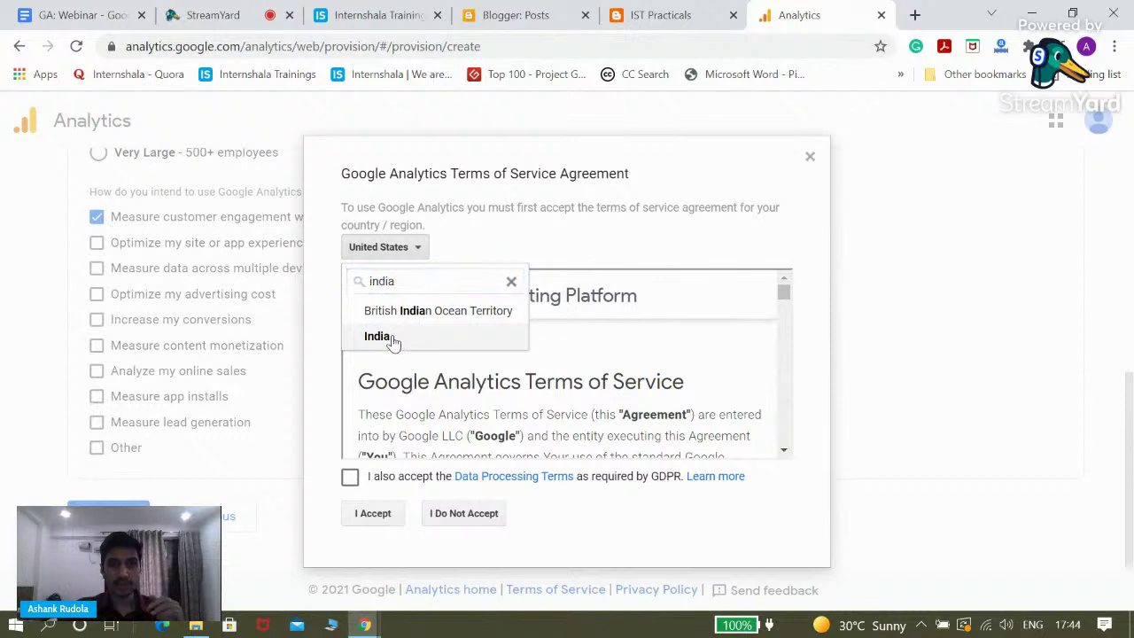
click(399, 335)
click(351, 478)
click(372, 514)
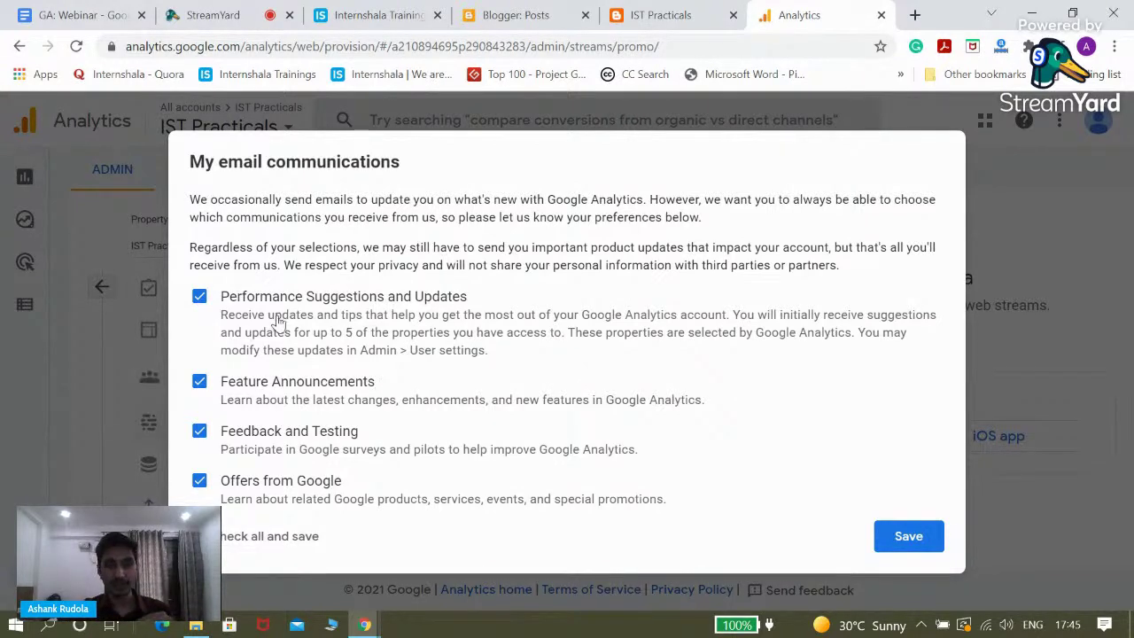
- Save the email preferences with all four update options kept checked
click(933, 535)
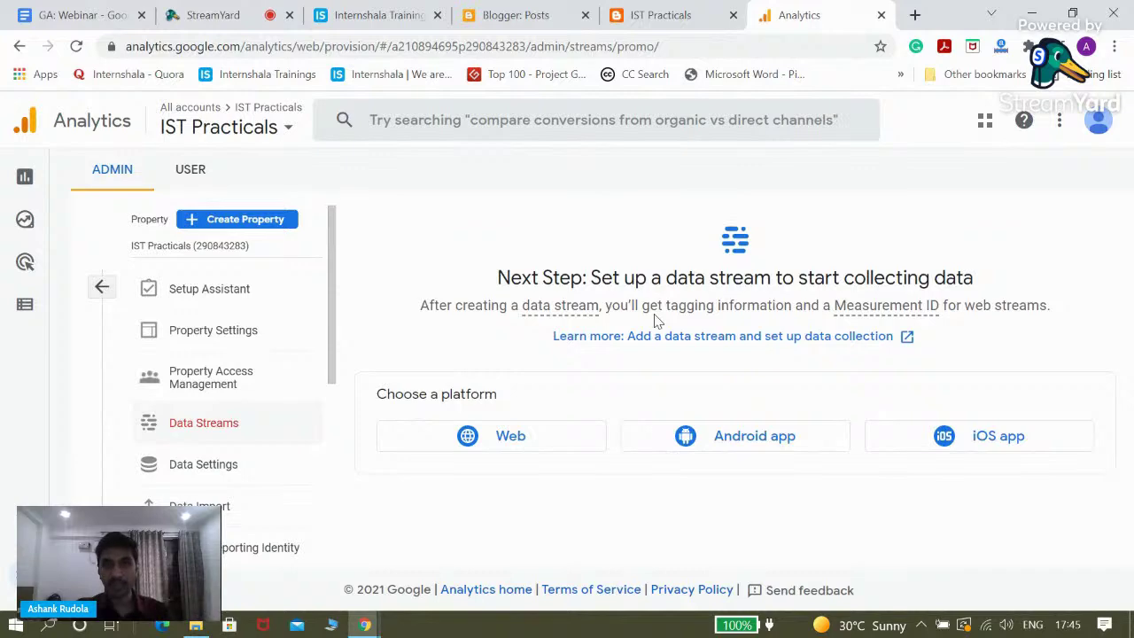
click(631, 9)
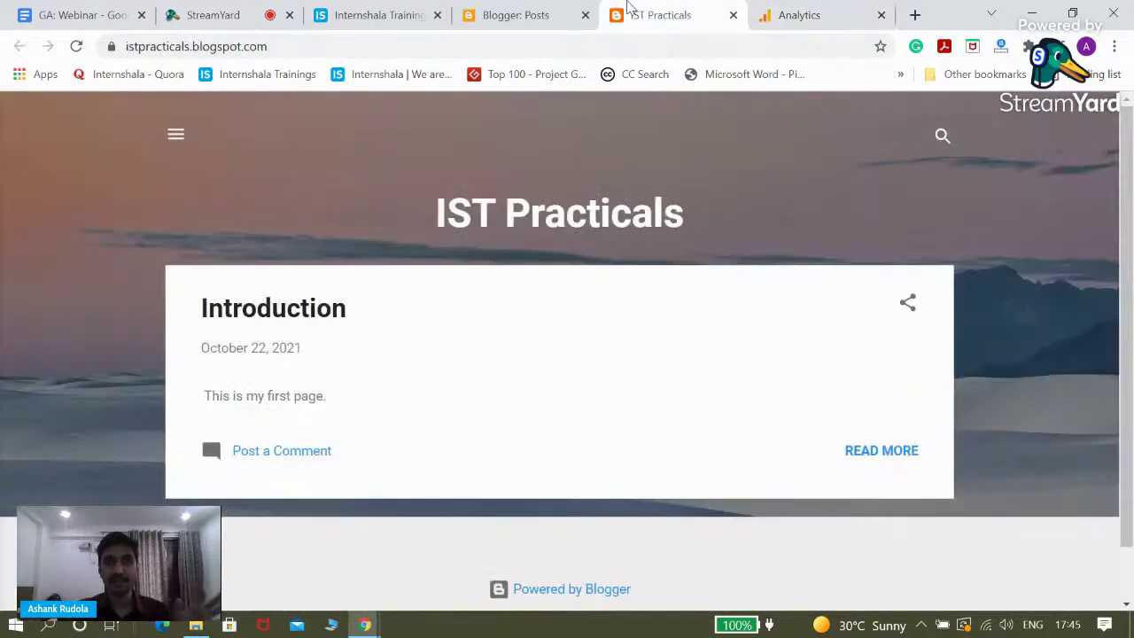
click(773, 9)
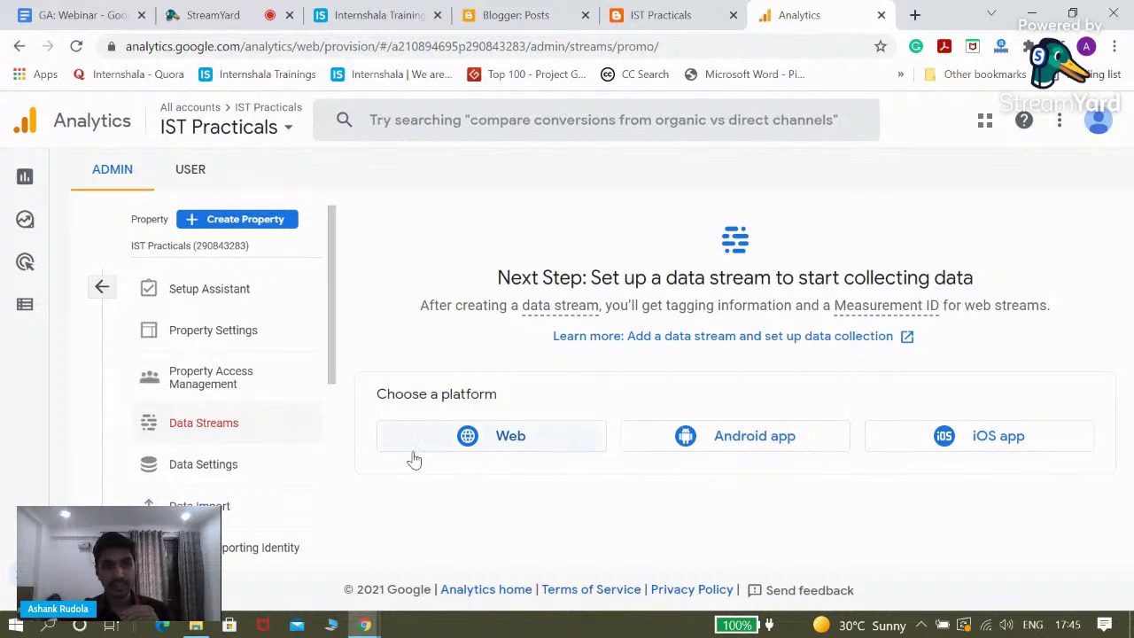
click(493, 439)
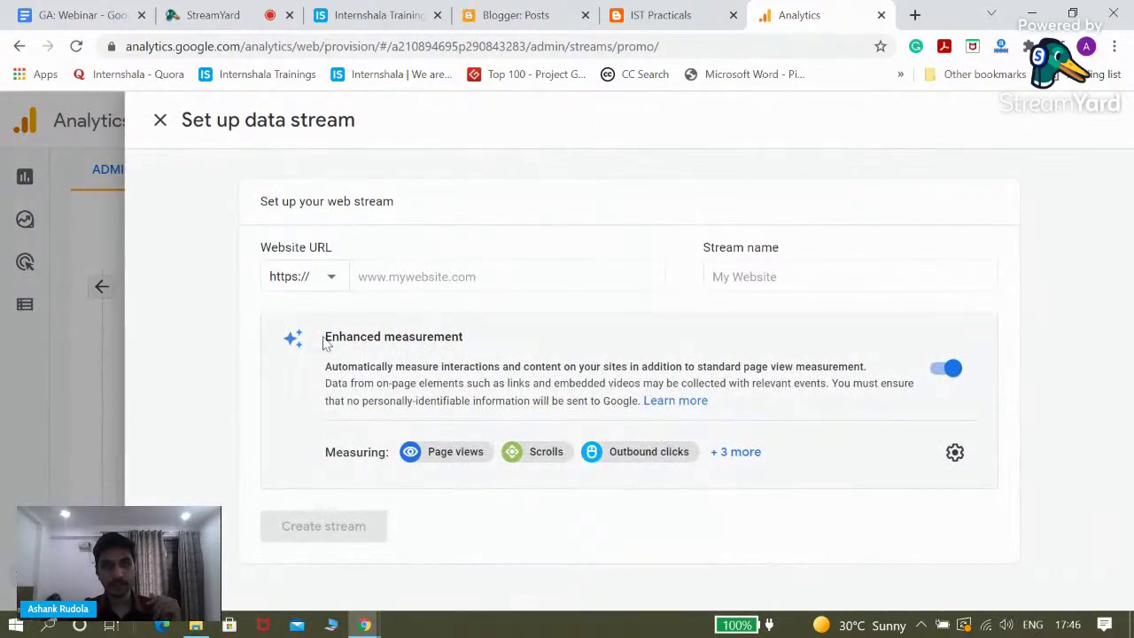
click(371, 278)
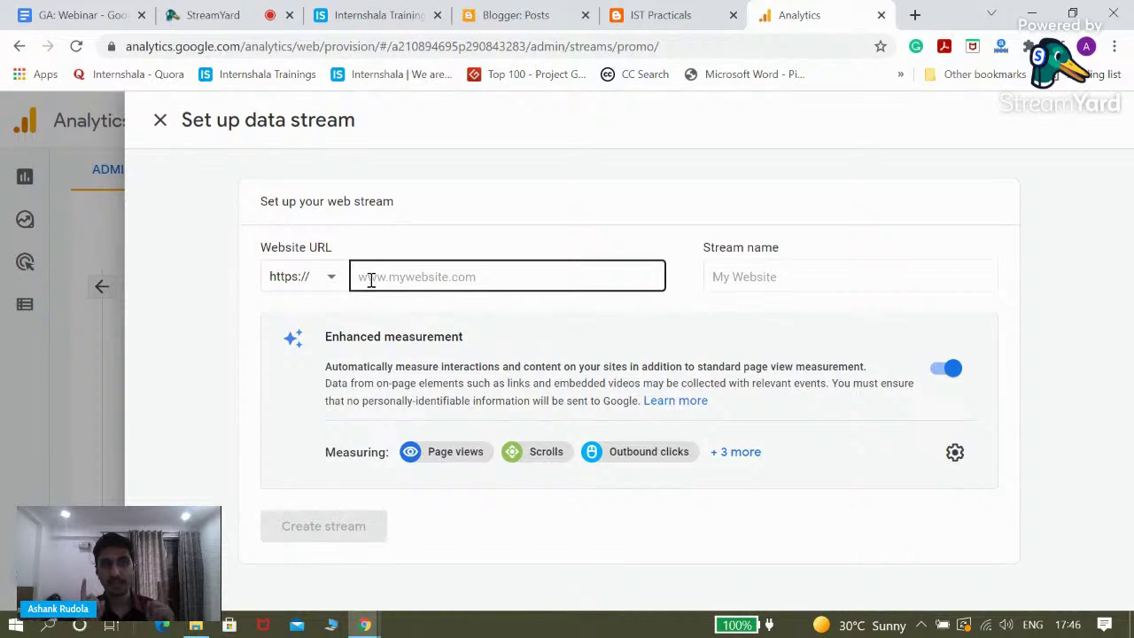
click(622, 25)
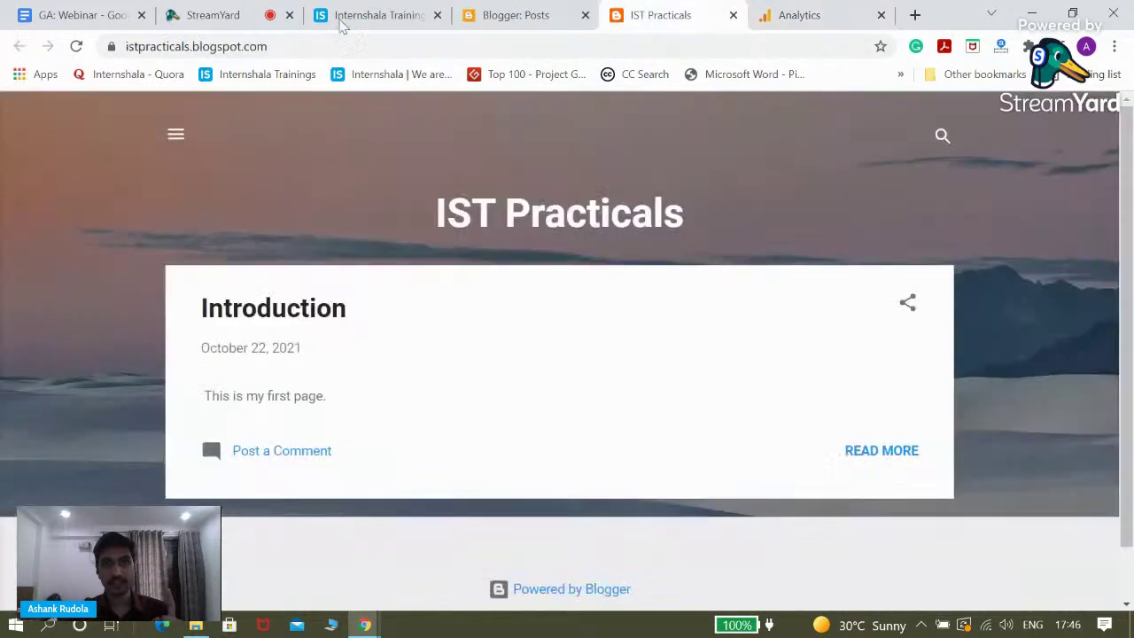
click(219, 51)
key(ctrl+c)
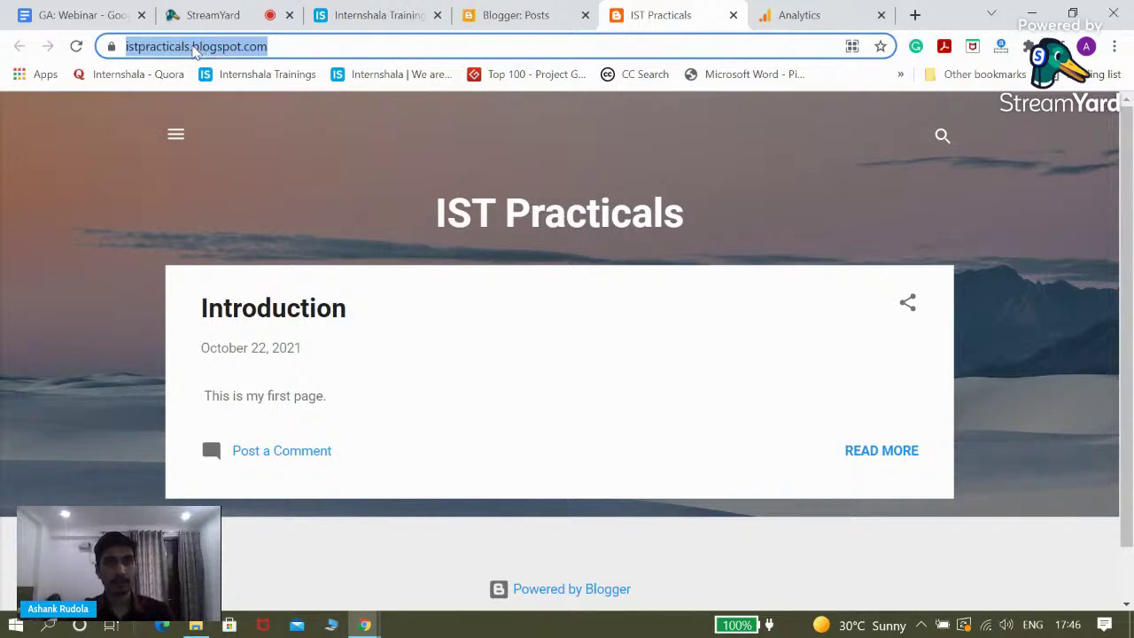
click(854, 11)
click(448, 275)
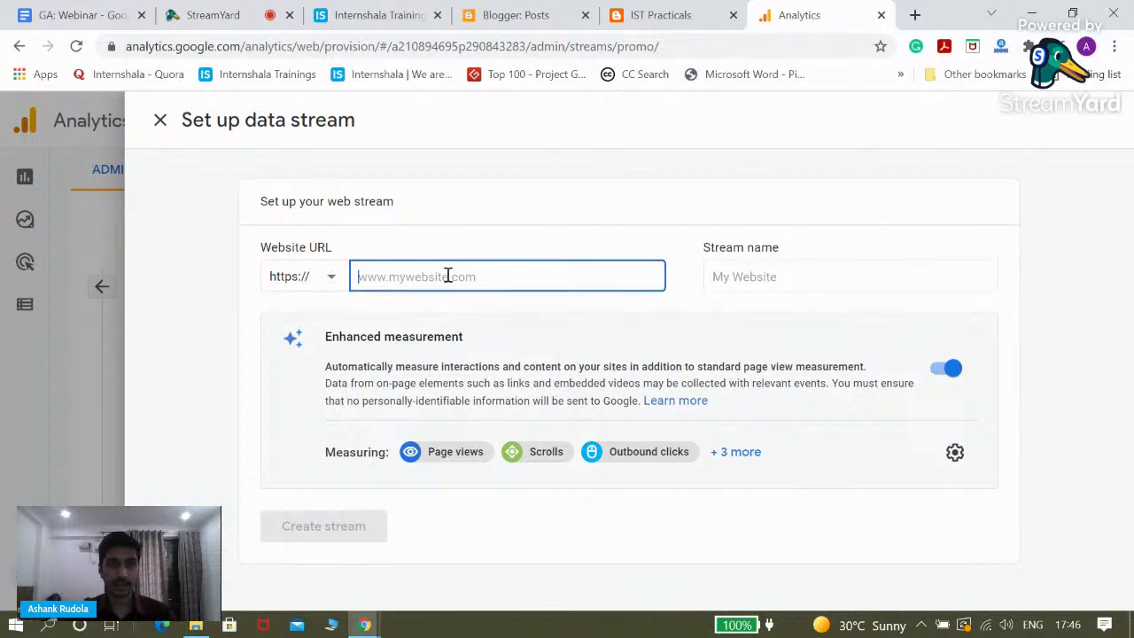
right_click(448, 276)
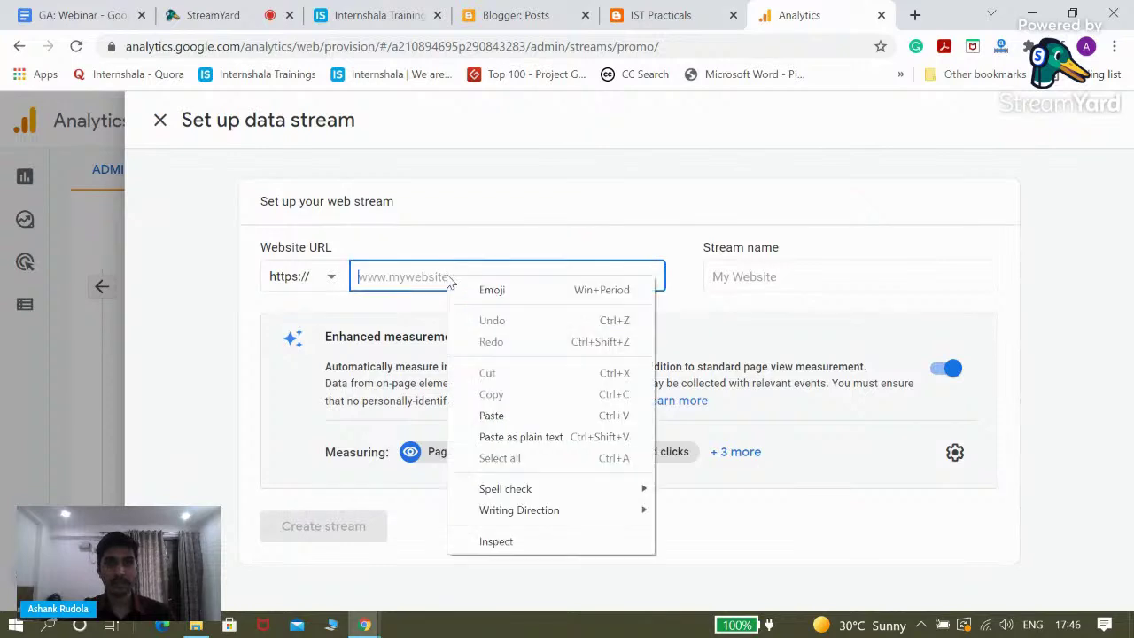
click(487, 415)
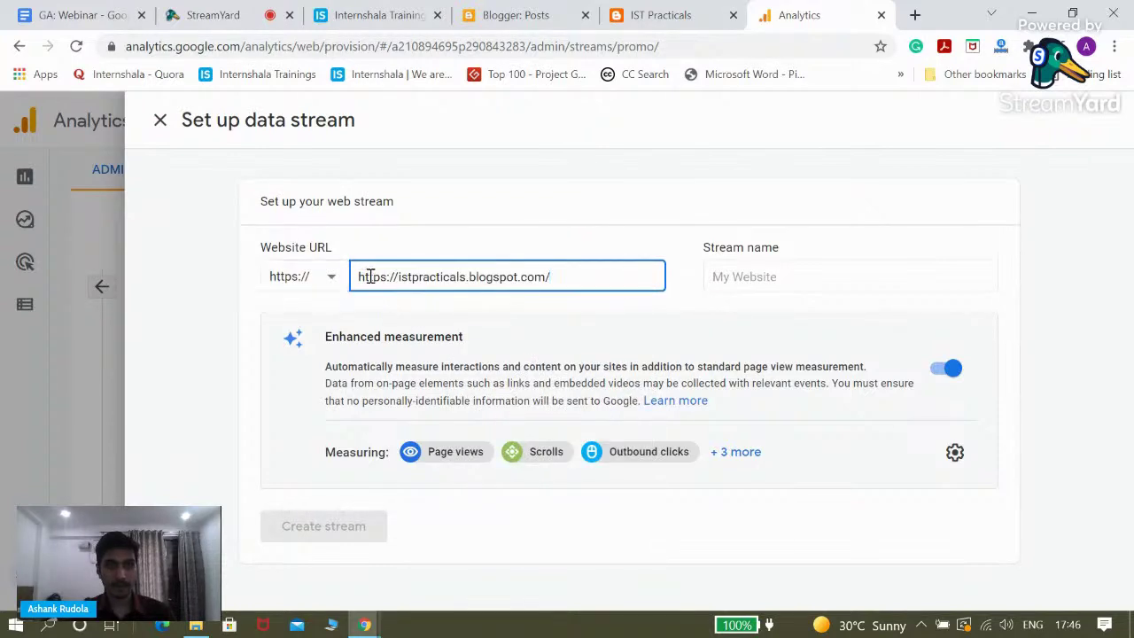
click(401, 278)
key(BackSpace)
key(BackSpace)
key(BackSpace)
key(BackSpace)
key(BackSpace)
key(BackSpace)
key(BackSpace)
key(BackSpace)
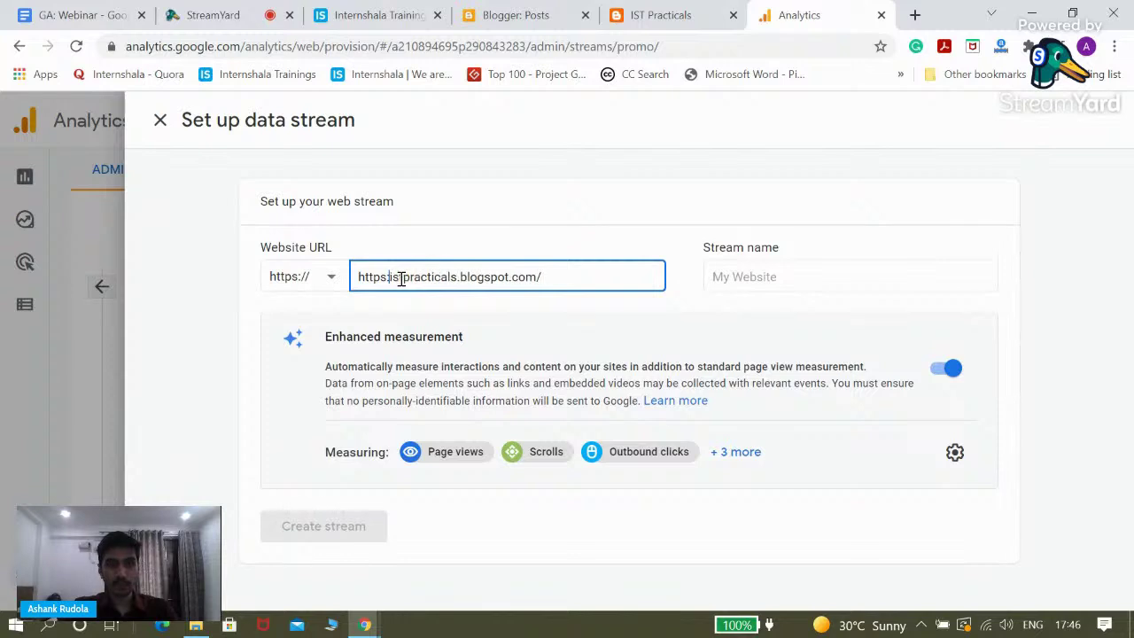
text(www.)
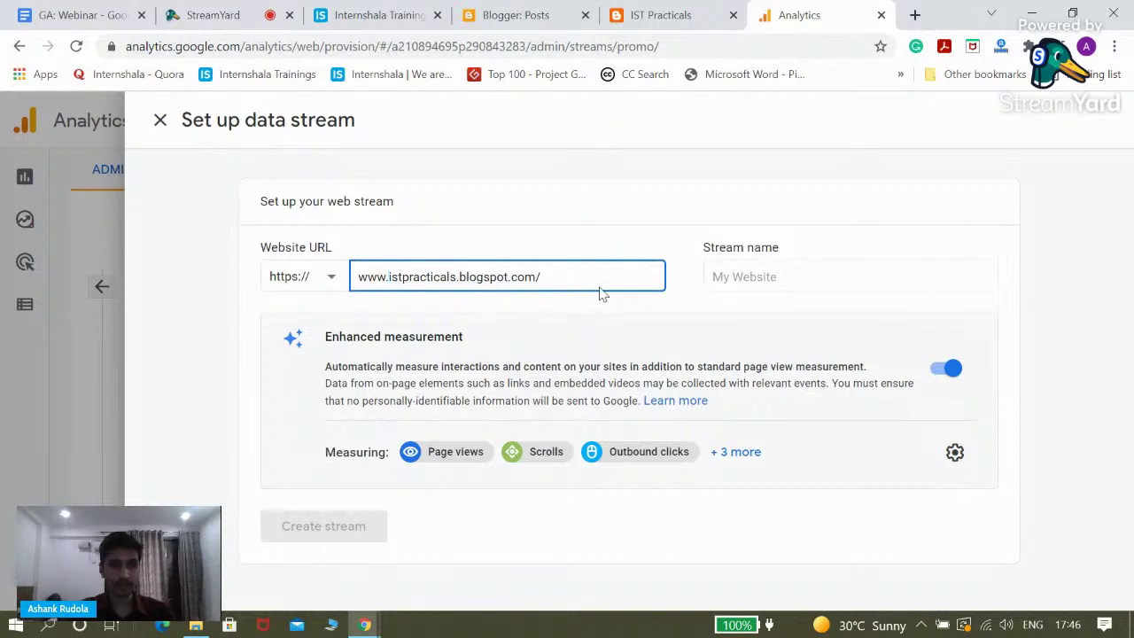
- Name the stream 'My website', leaving enhanced measurement on
click(735, 276)
text(My website)
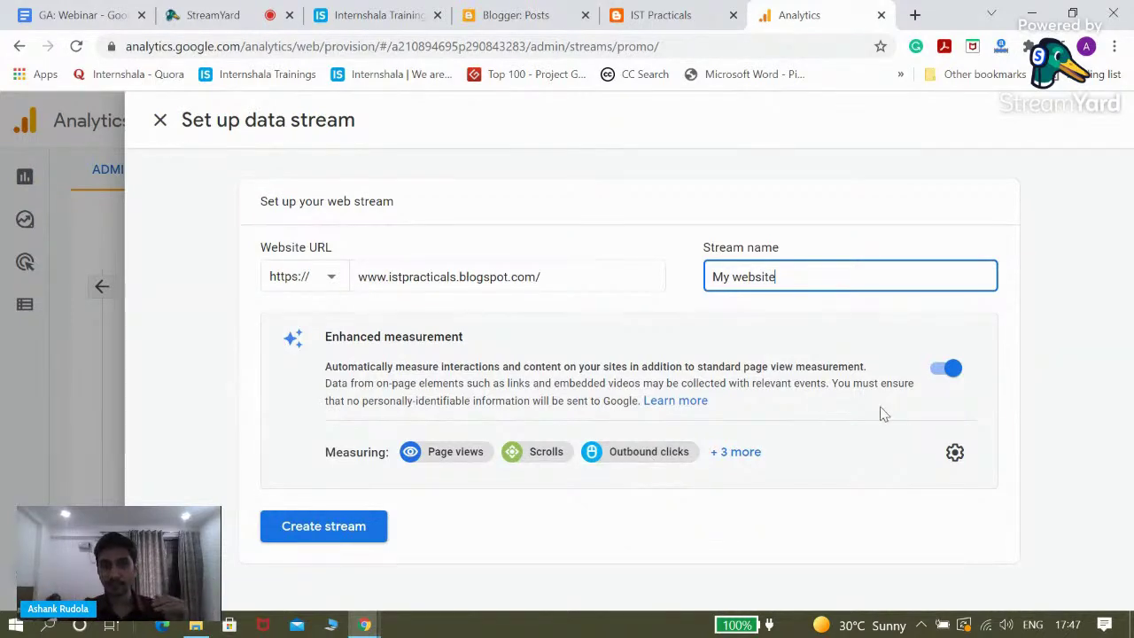
- Create the My website stream, dismiss the Measurement ID tip, and scroll to the tagging instructions
click(347, 532)
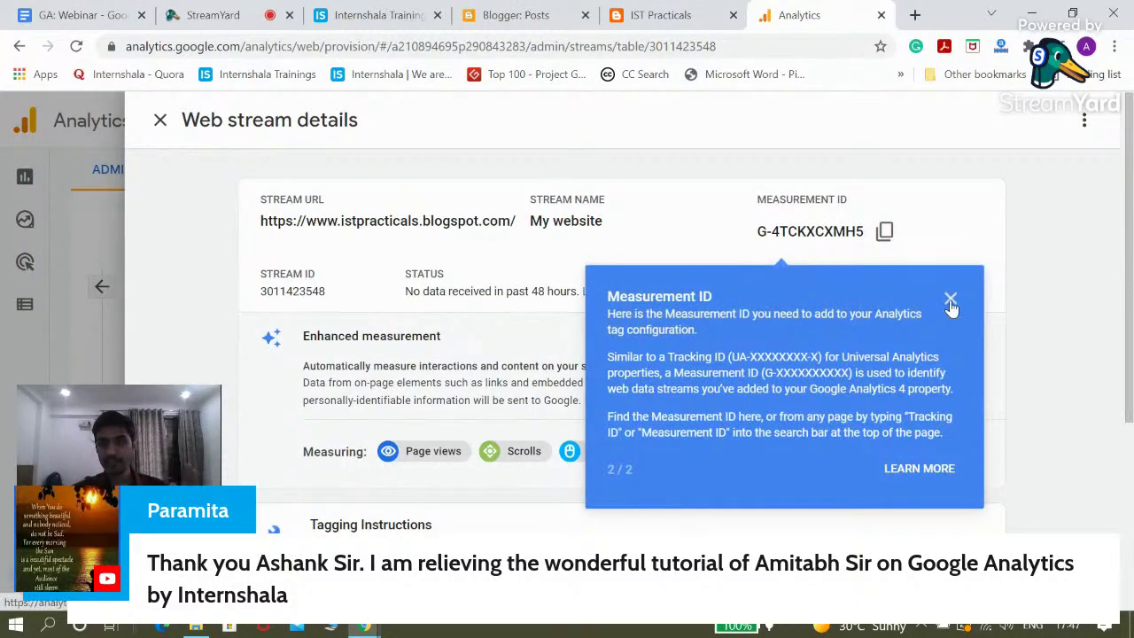
click(950, 299)
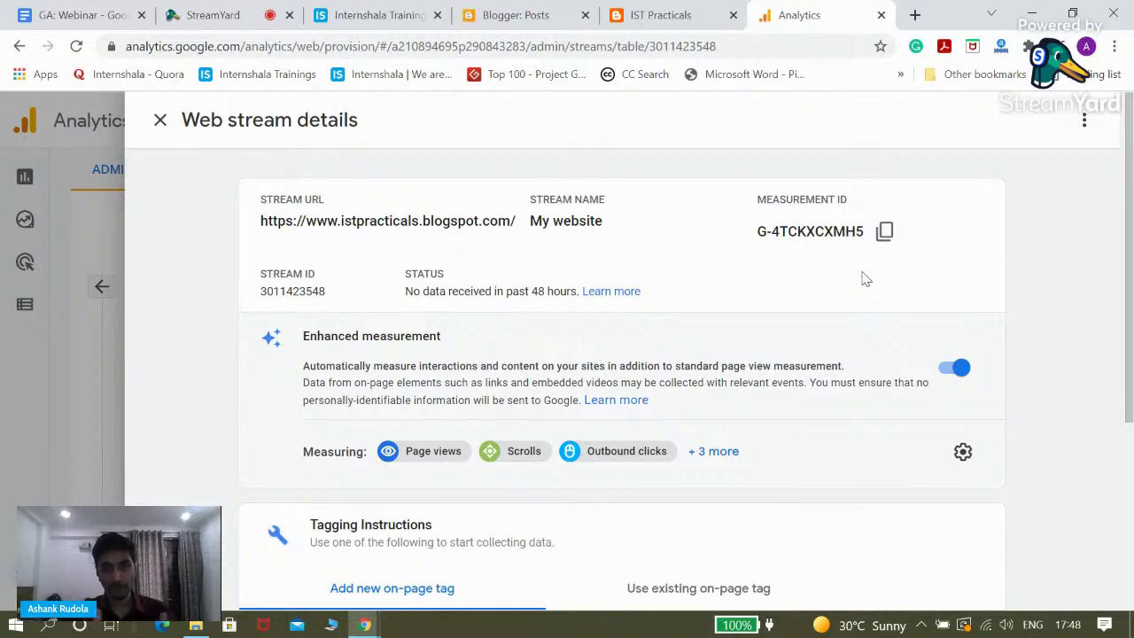
scroll(866, 279, down, 2)
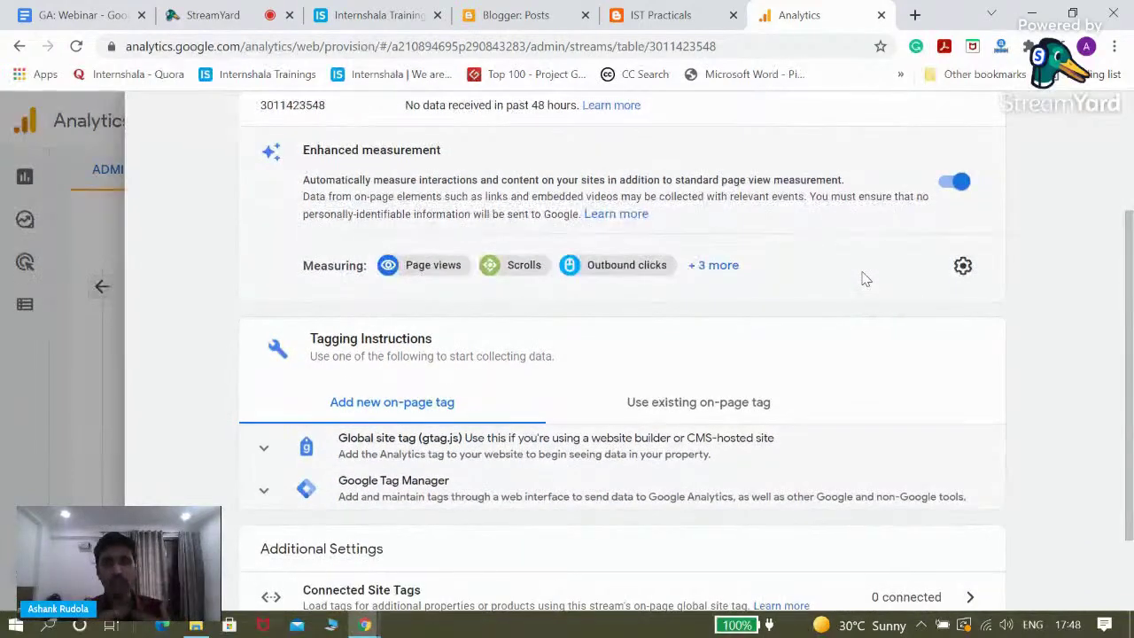
scroll(866, 279, up, 2)
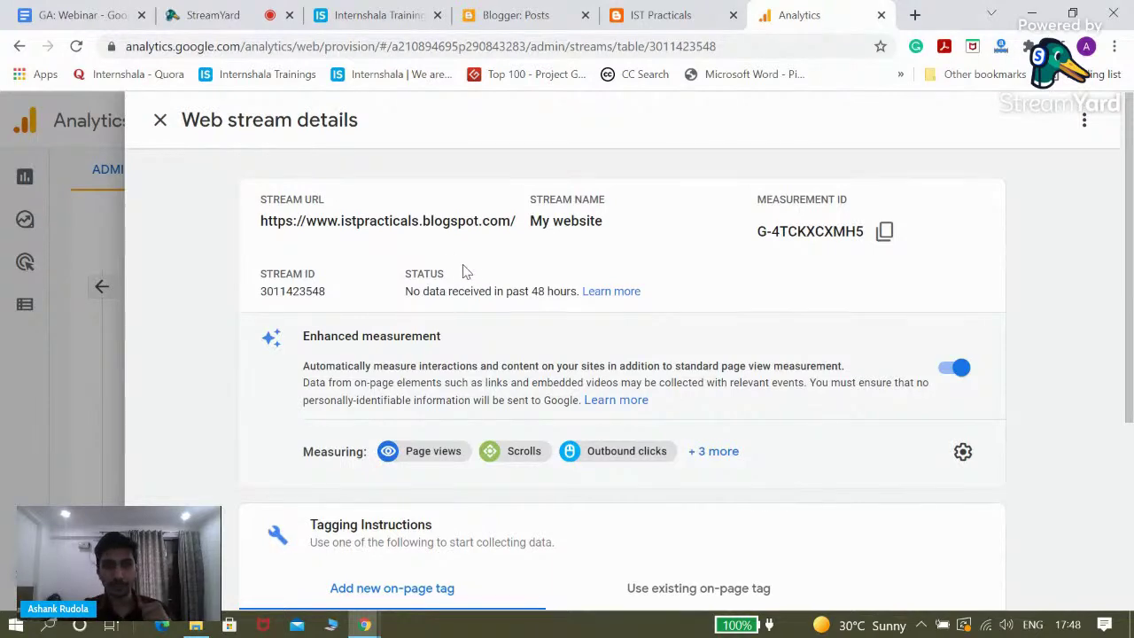
scroll(465, 265, down, 3)
scroll(470, 273, down, 1)
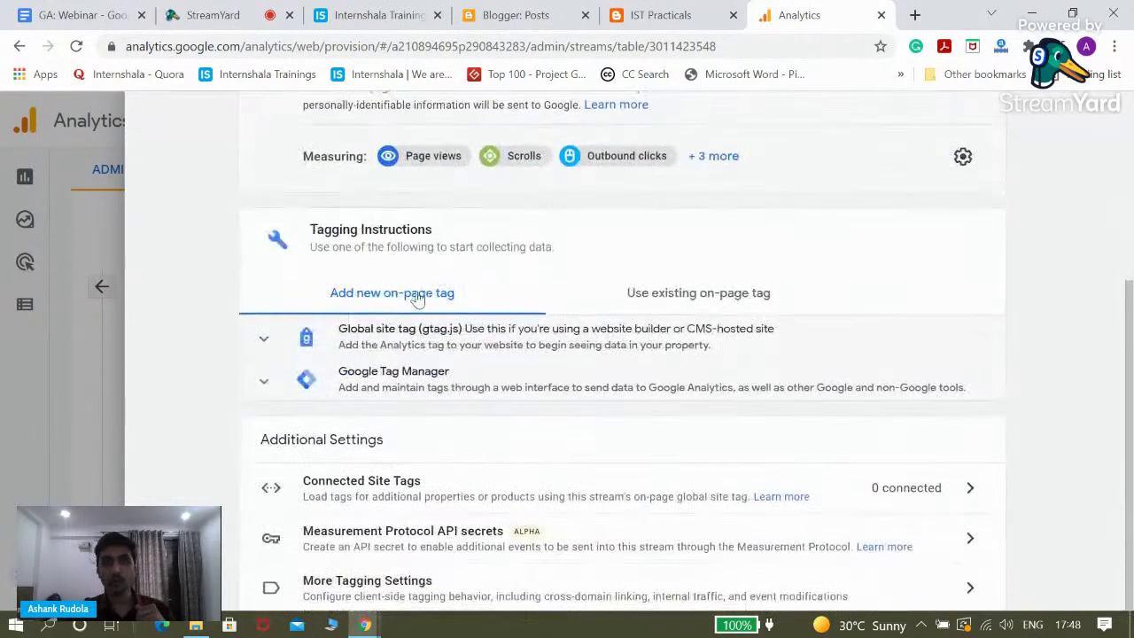
- Expand Global site tag (gtag.js) and copy the G-4TCKXCXMH5 snippet
click(355, 341)
scroll(563, 353, down, 2)
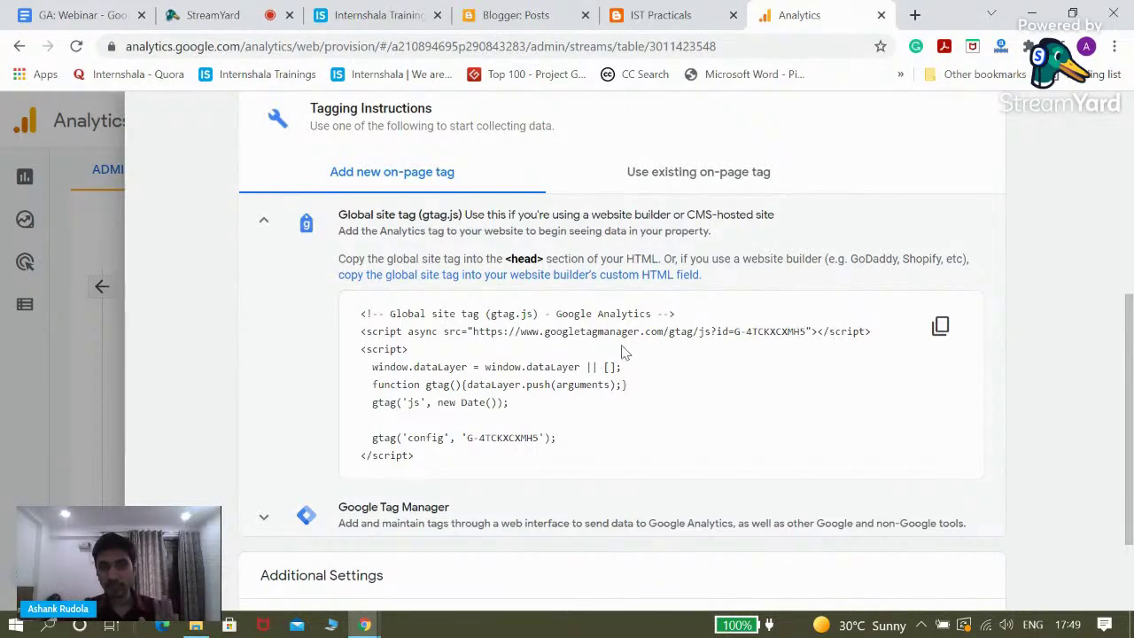
click(940, 341)
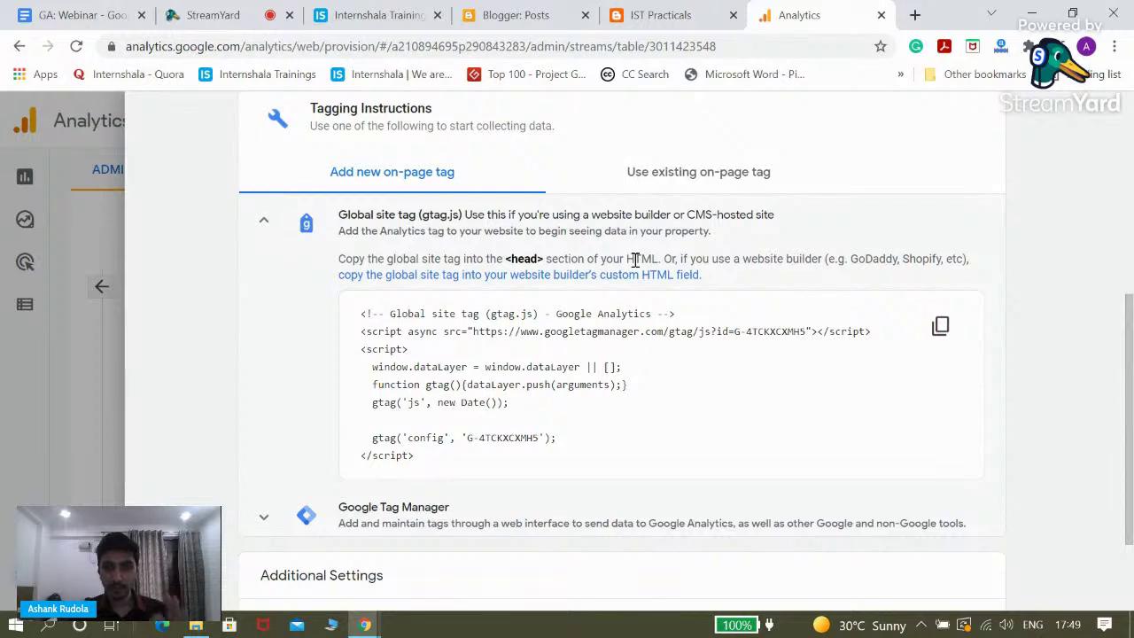
- Copy the gtag code again and reload the IST Practicals blog tab
click(940, 326)
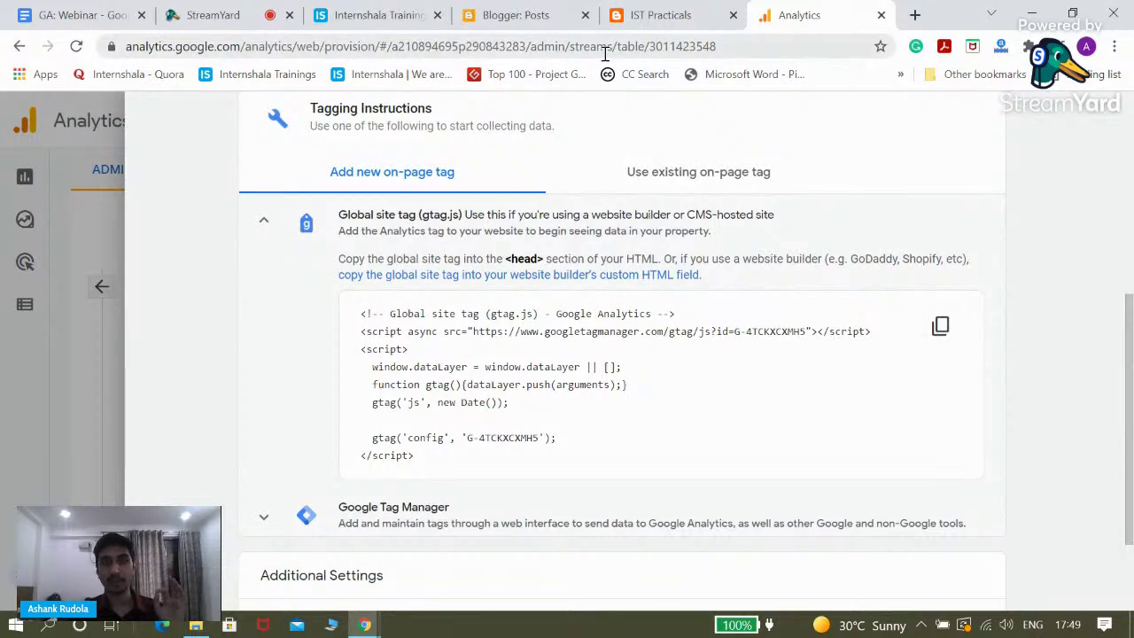
click(629, 7)
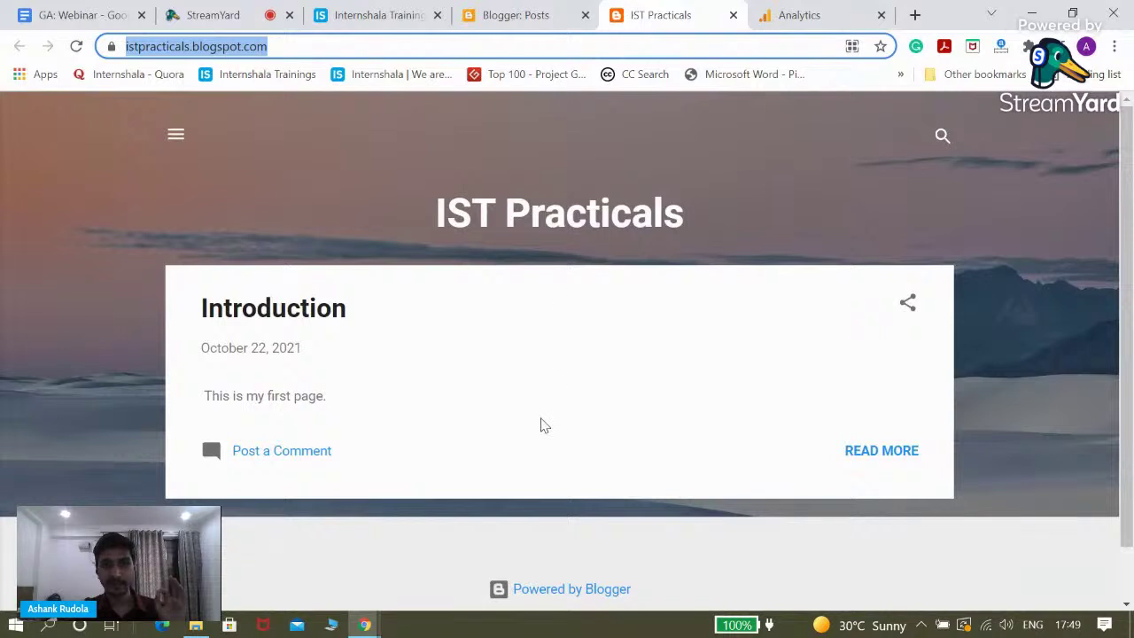
scroll(540, 423, down, 2)
key(Return)
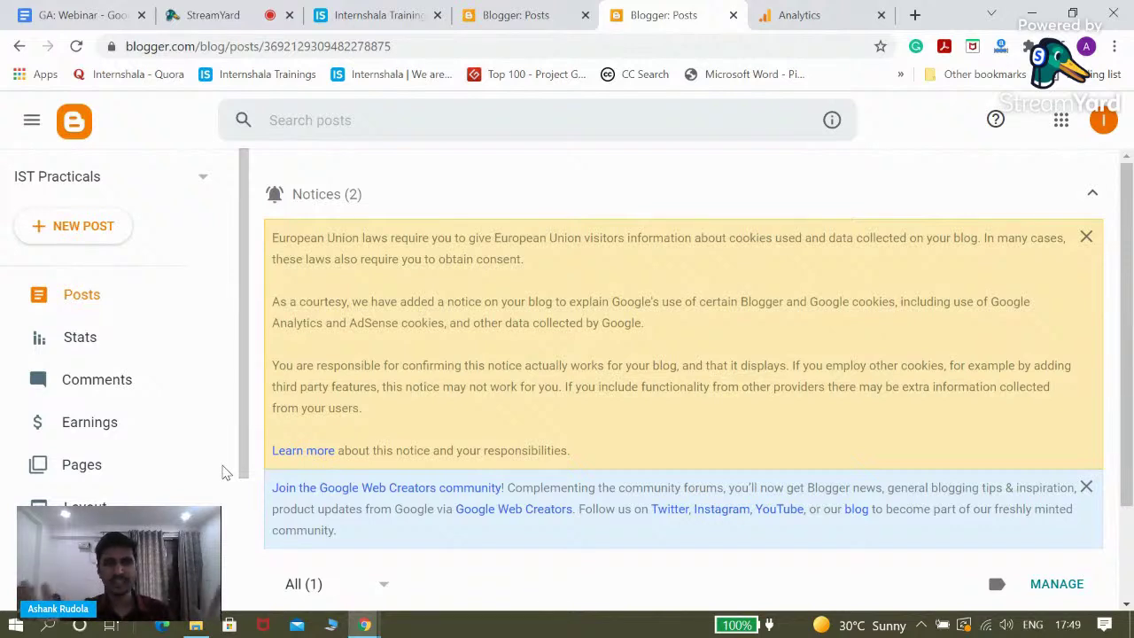
- From Blogger's Theme page, choose Edit HTML for the Contempo Light theme
scroll(226, 474, down, 2)
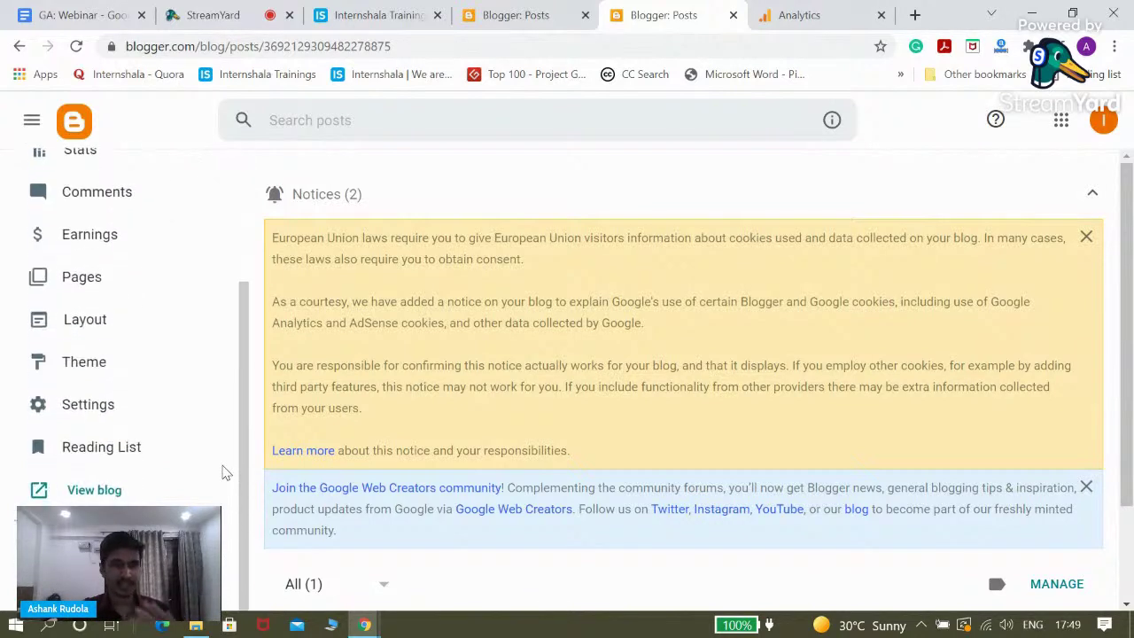
scroll(226, 475, up, 2)
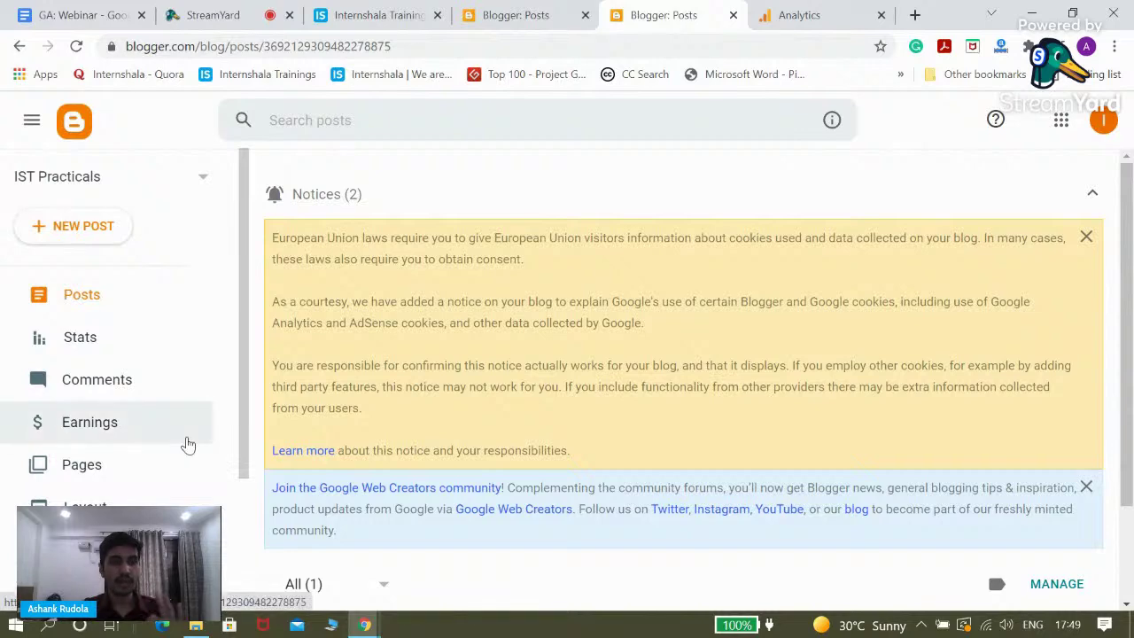
scroll(185, 443, down, 1)
click(100, 459)
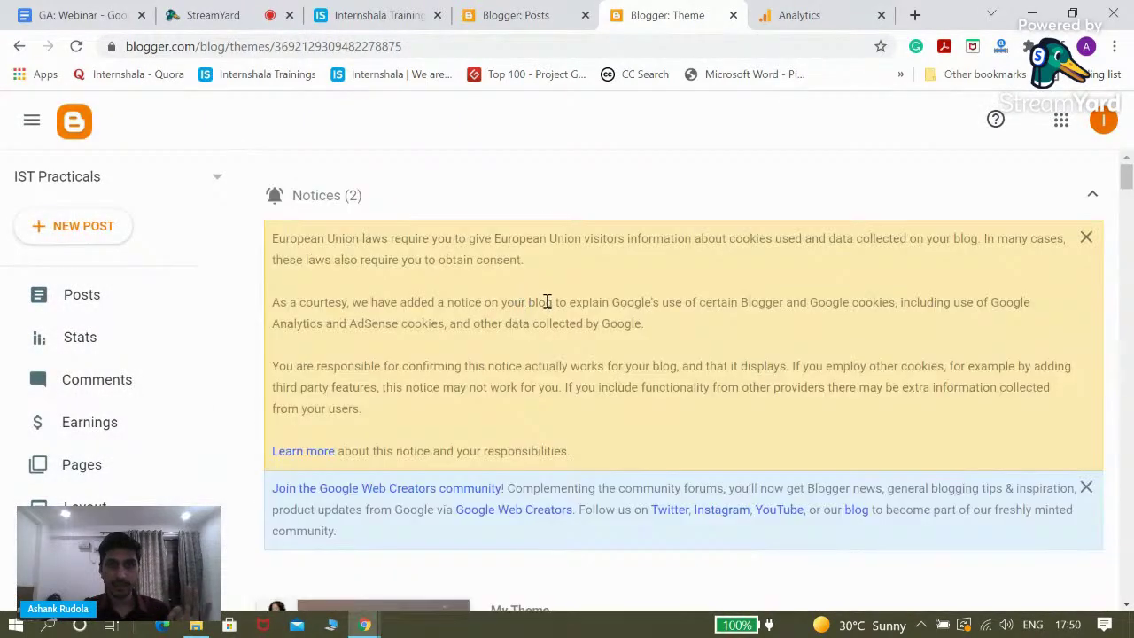
scroll(547, 301, down, 5)
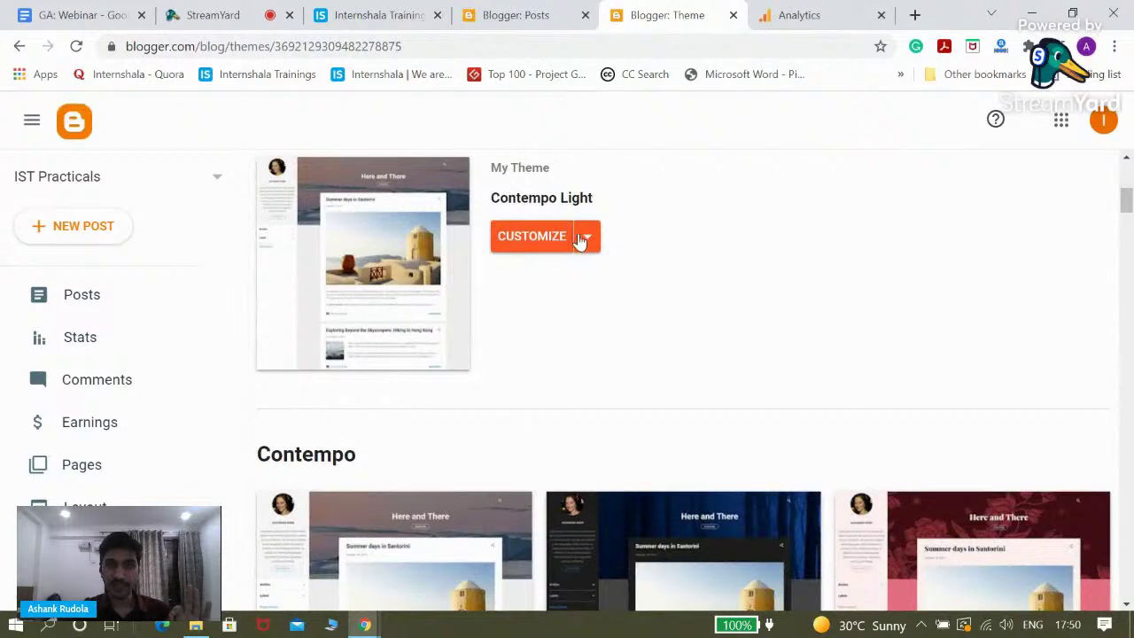
click(588, 243)
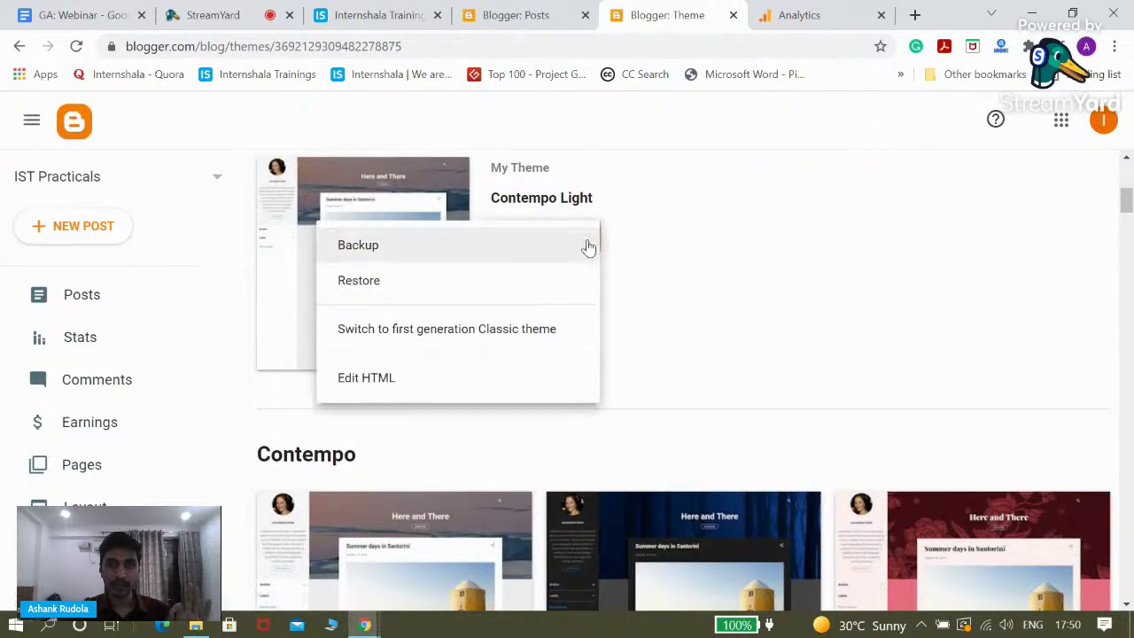
click(373, 393)
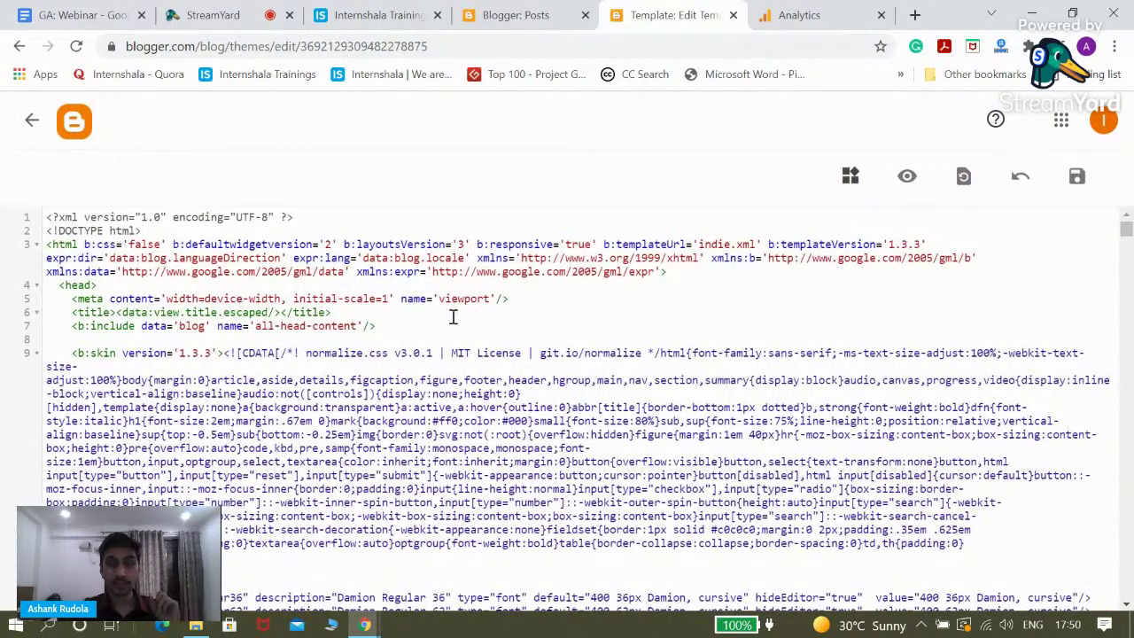
- Paste the gtag snippet on a new line right after <head> and save the theme
click(802, 15)
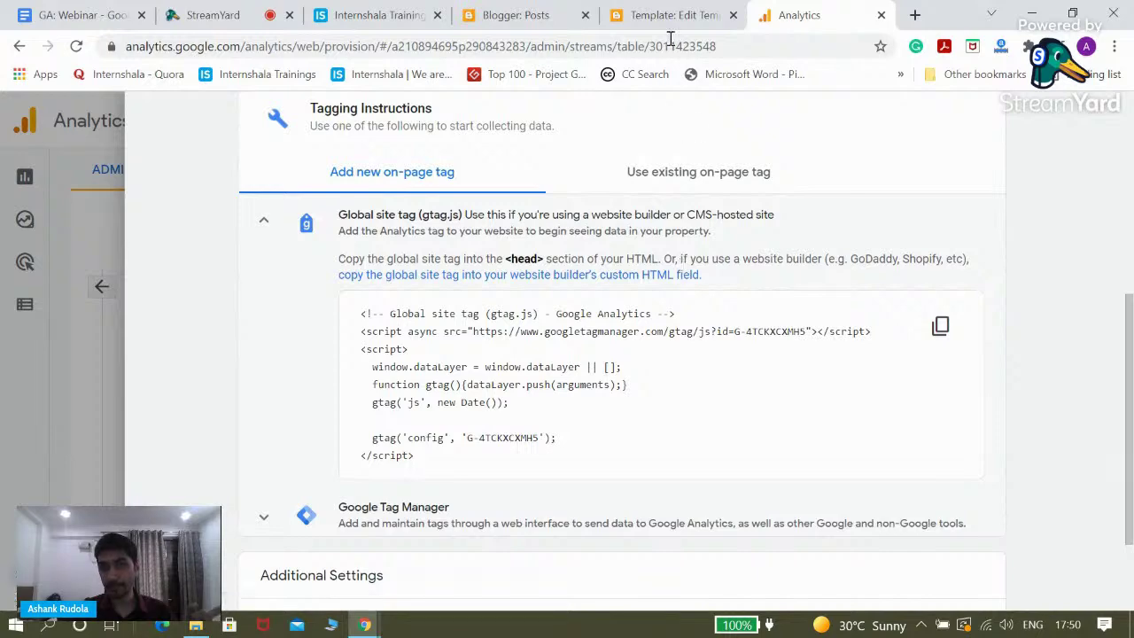
click(521, 14)
click(669, 15)
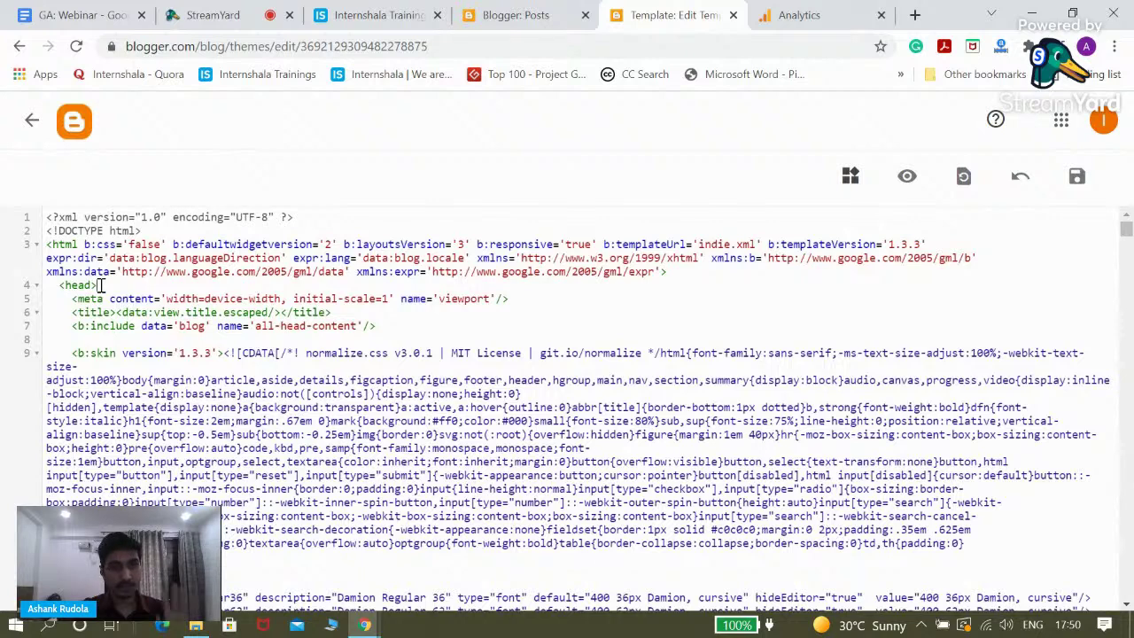
click(101, 286)
key(Return)
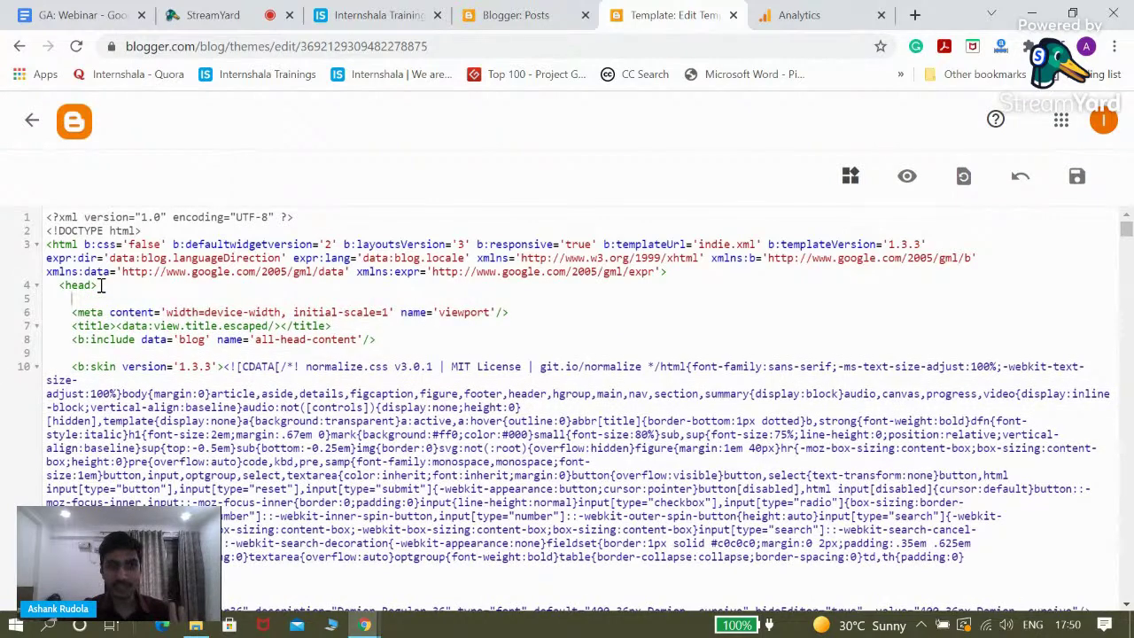
right_click(85, 304)
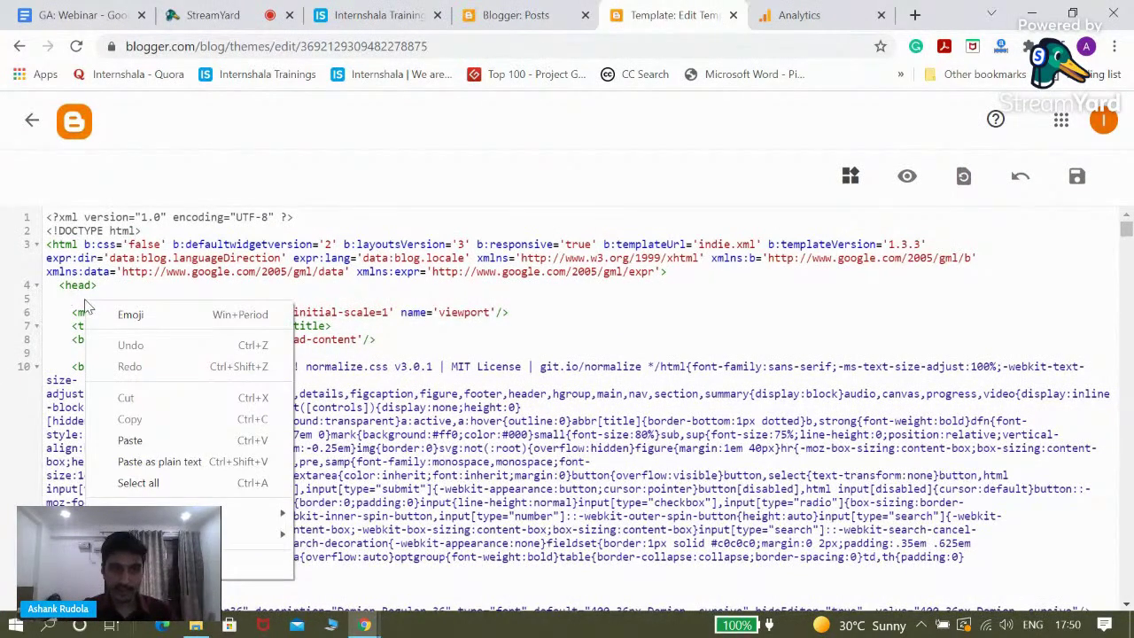
click(130, 441)
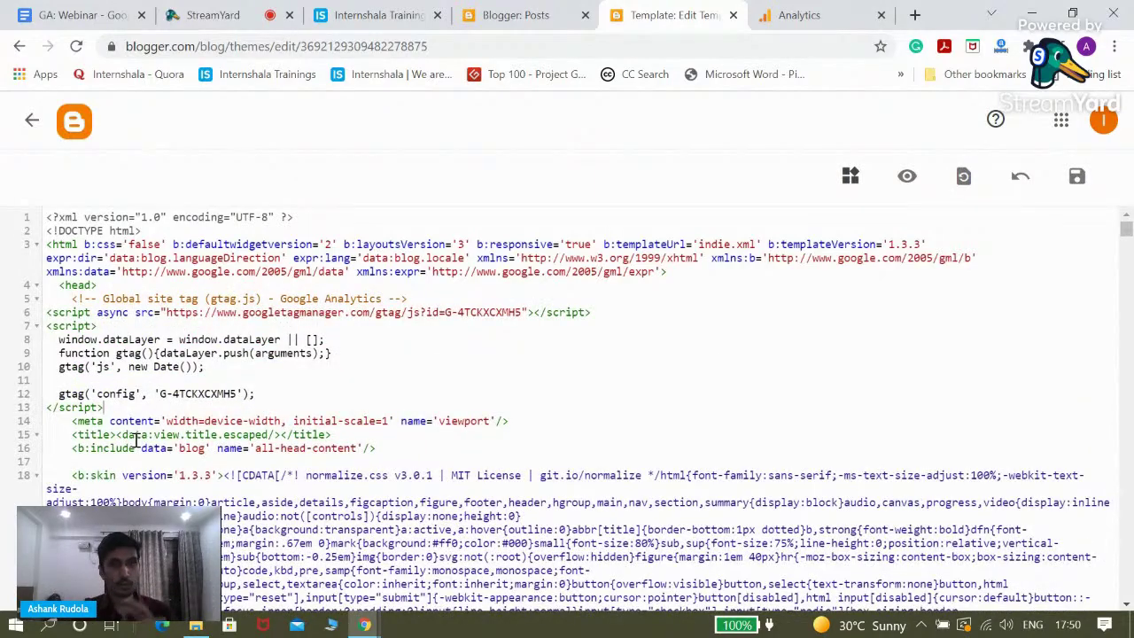
scroll(445, 431, down, 15)
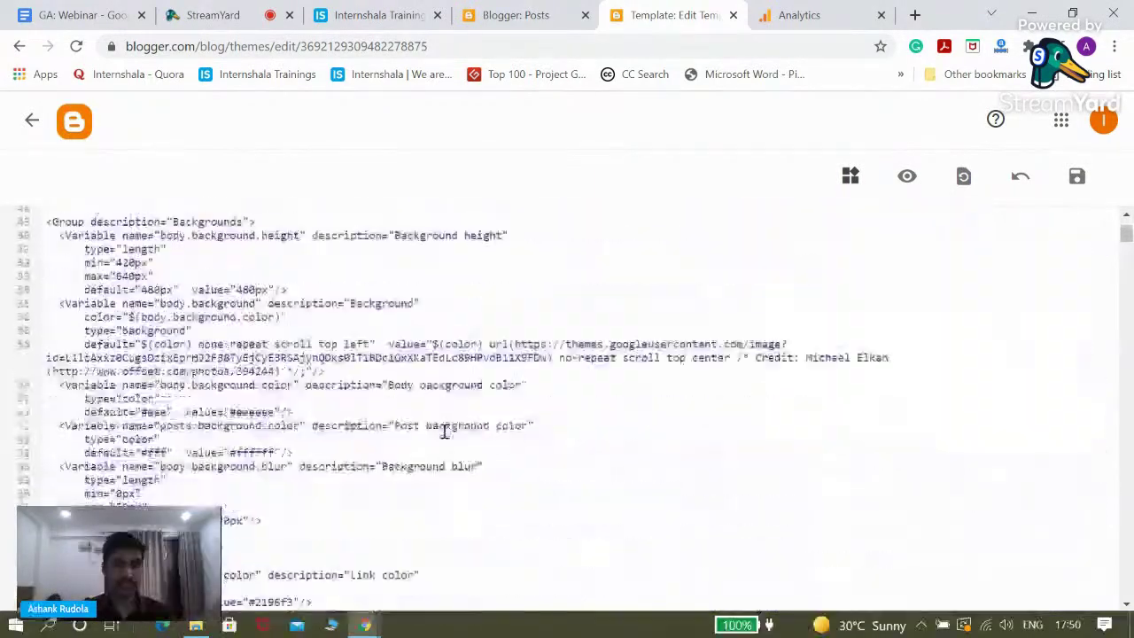
scroll(445, 431, up, 15)
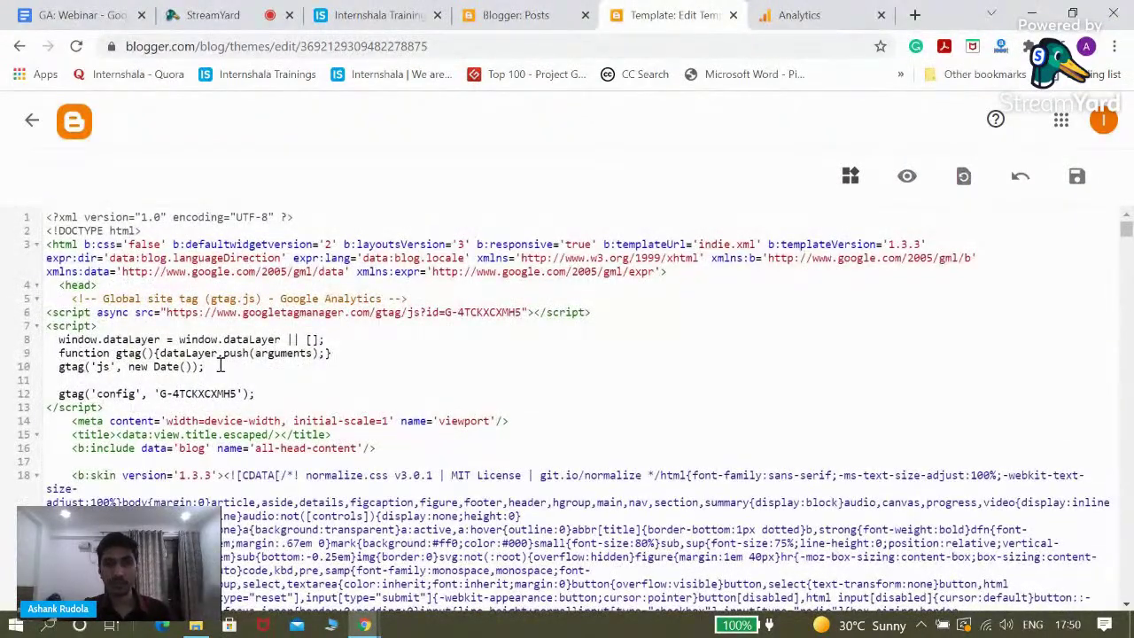
click(1077, 181)
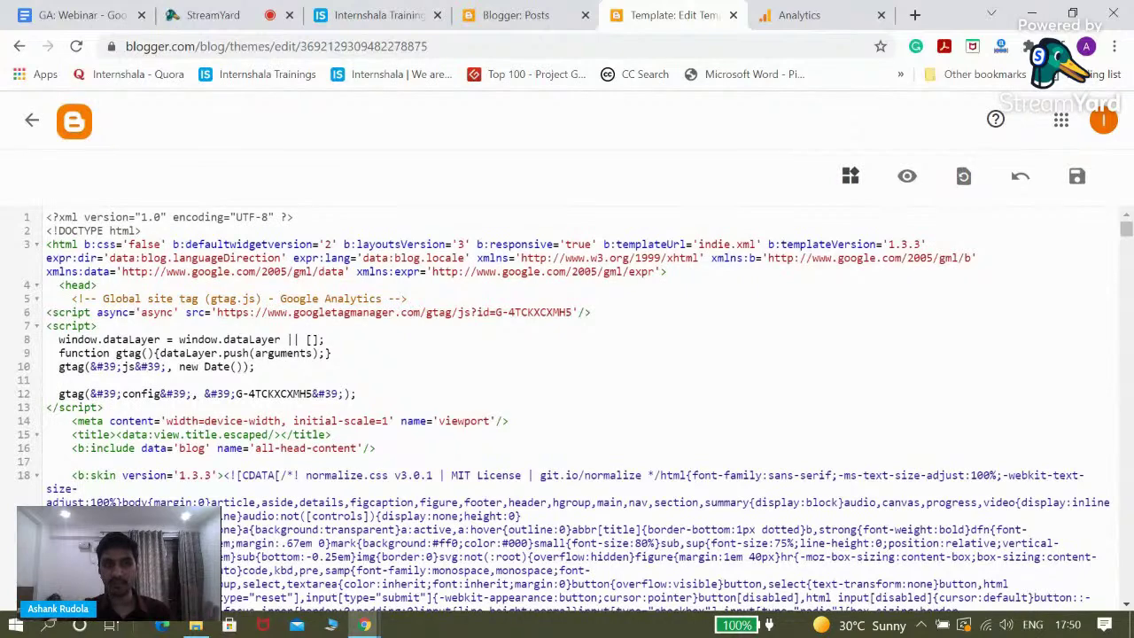
- Open the live blog in a new tab, close the Blogger editor tabs, and reload the blog
click(31, 120)
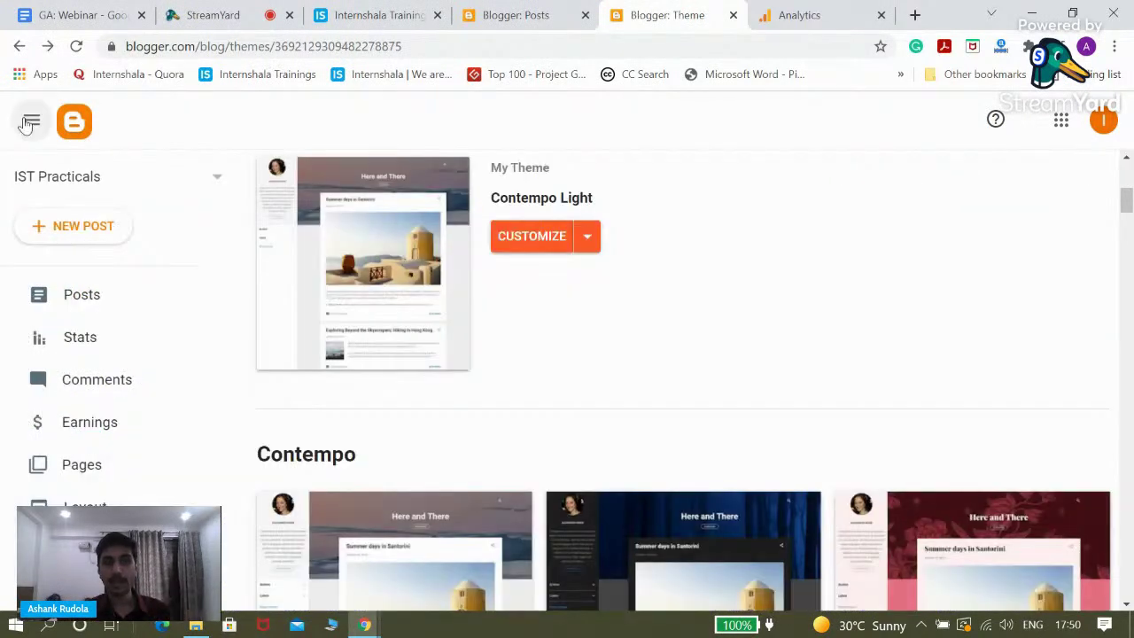
scroll(93, 355, down, 3)
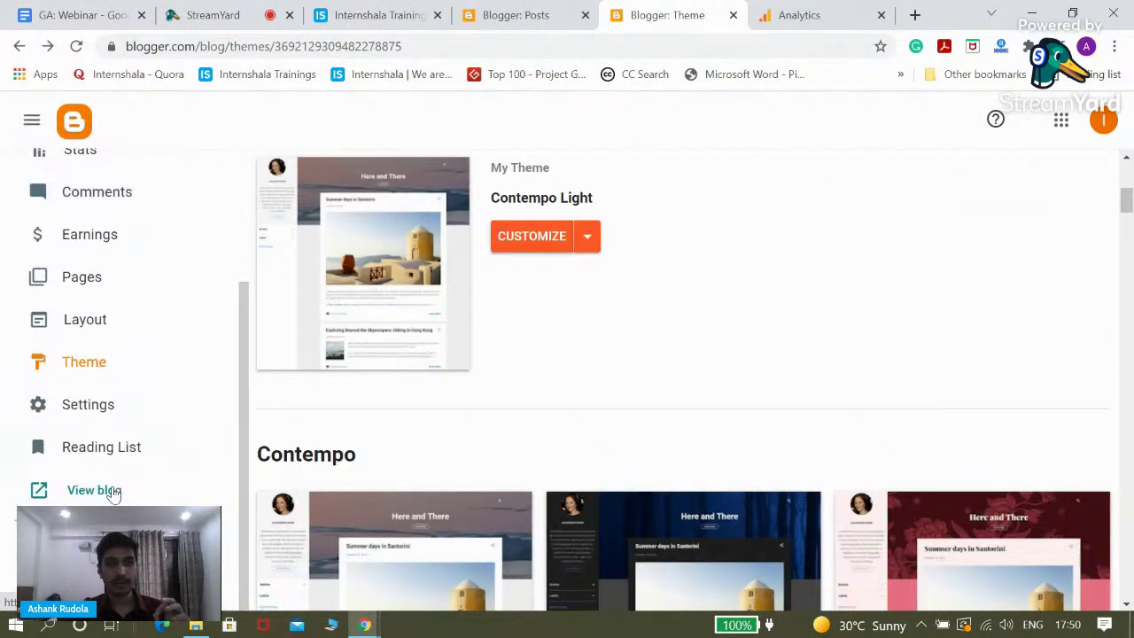
click(94, 490)
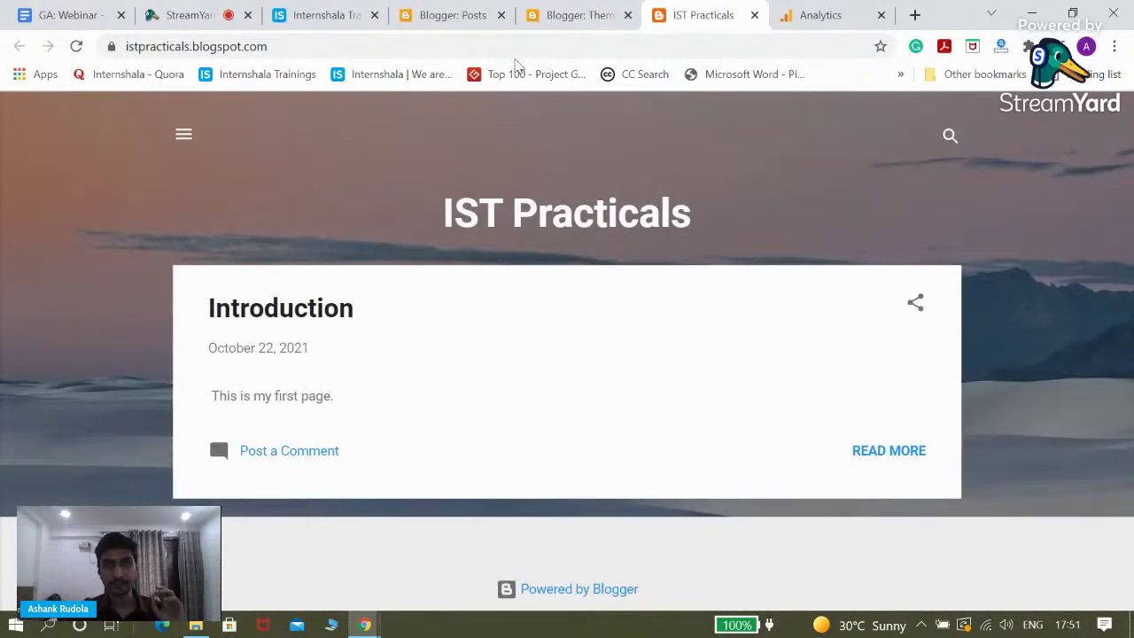
click(627, 15)
click(501, 15)
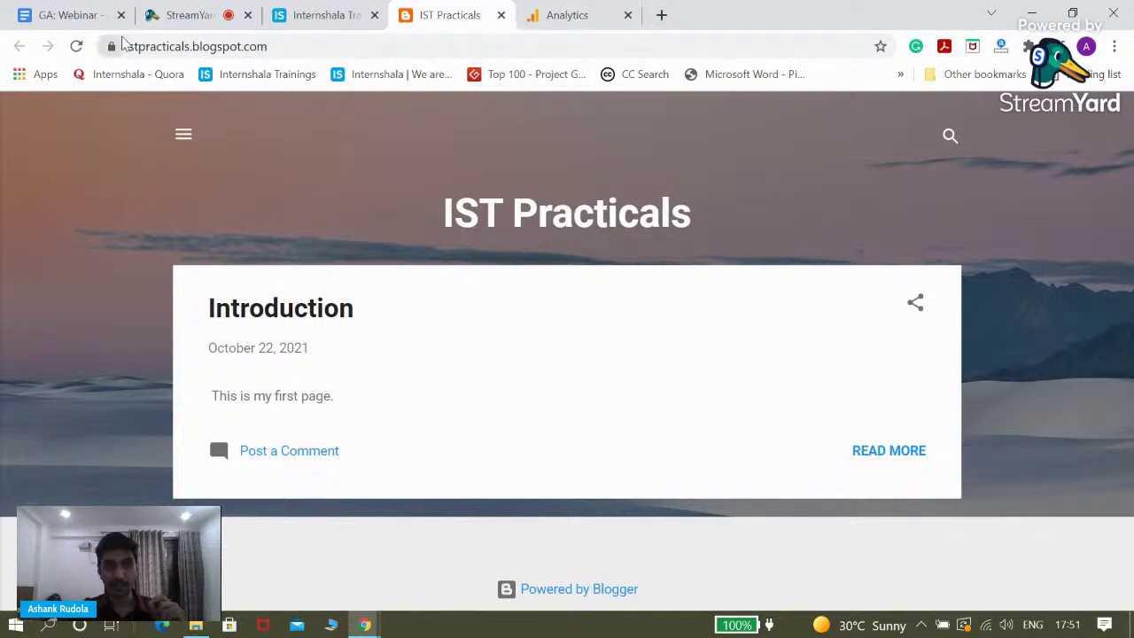
click(78, 48)
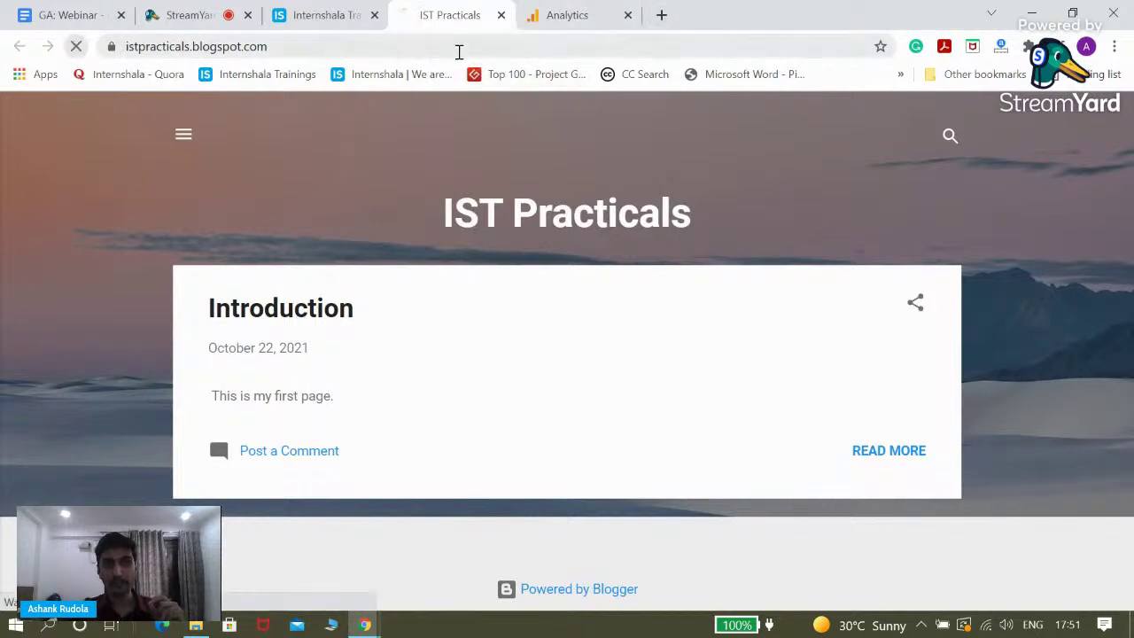
- Back in Analytics, close the web stream details to return to Data Streams
click(591, 7)
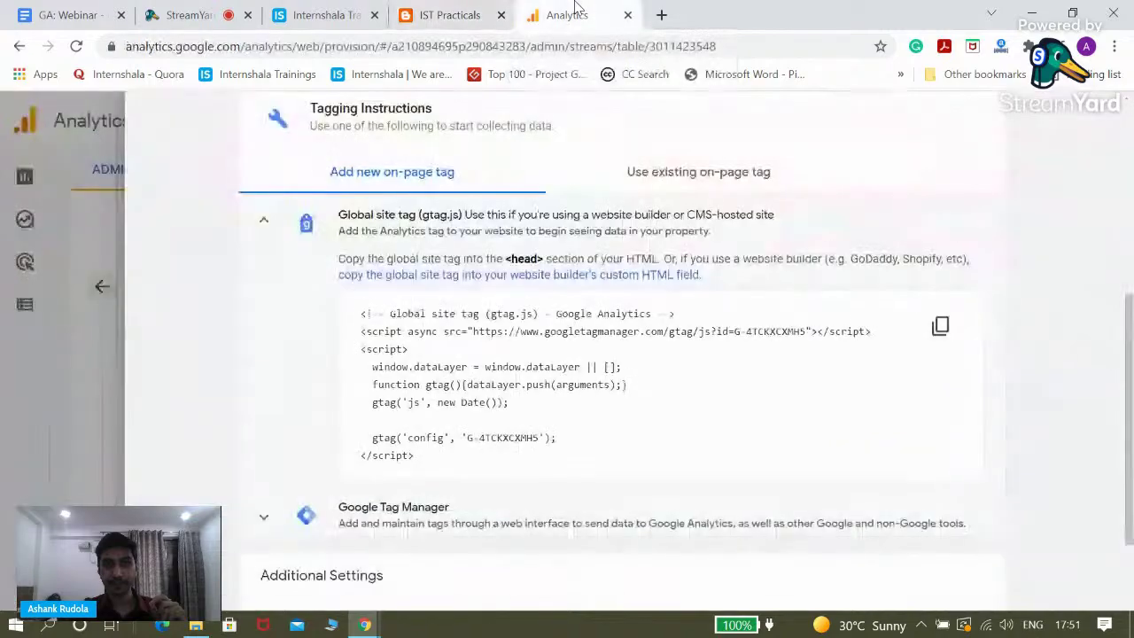
scroll(277, 152, up, 2)
scroll(275, 151, up, 3)
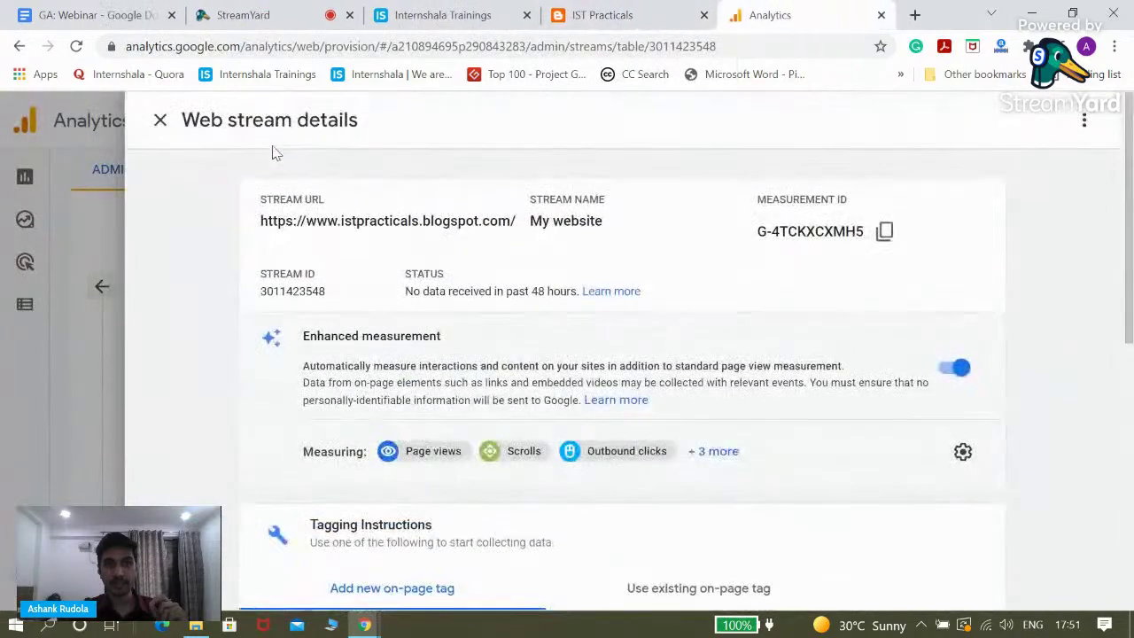
click(158, 120)
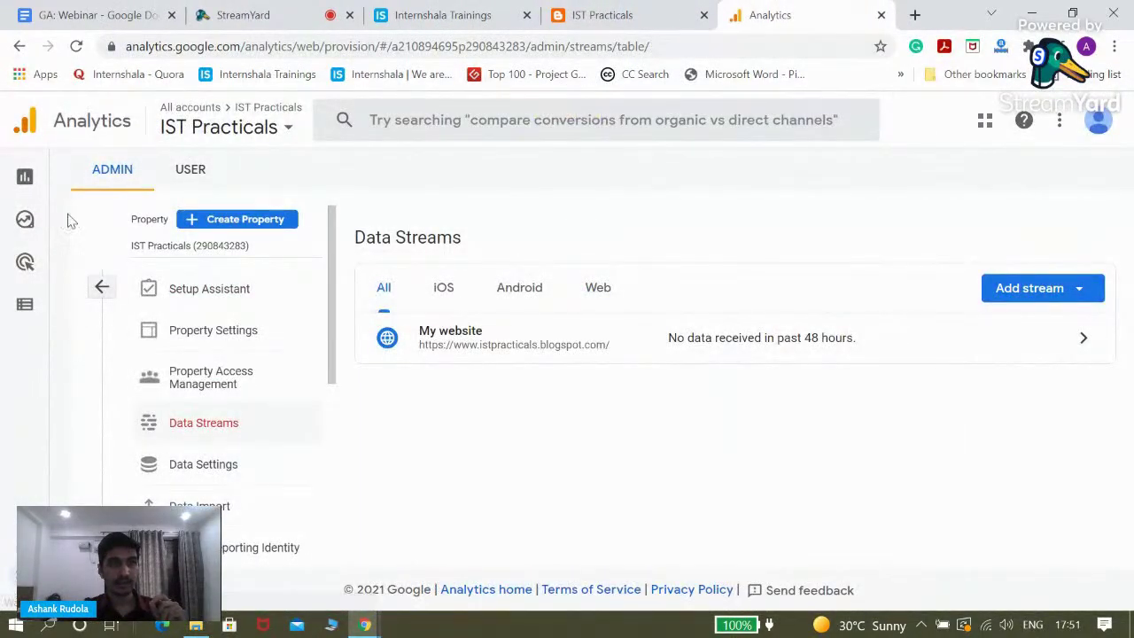
- Open Reports > Realtime, zoom the browser out, and reload to show 4 live users
click(52, 181)
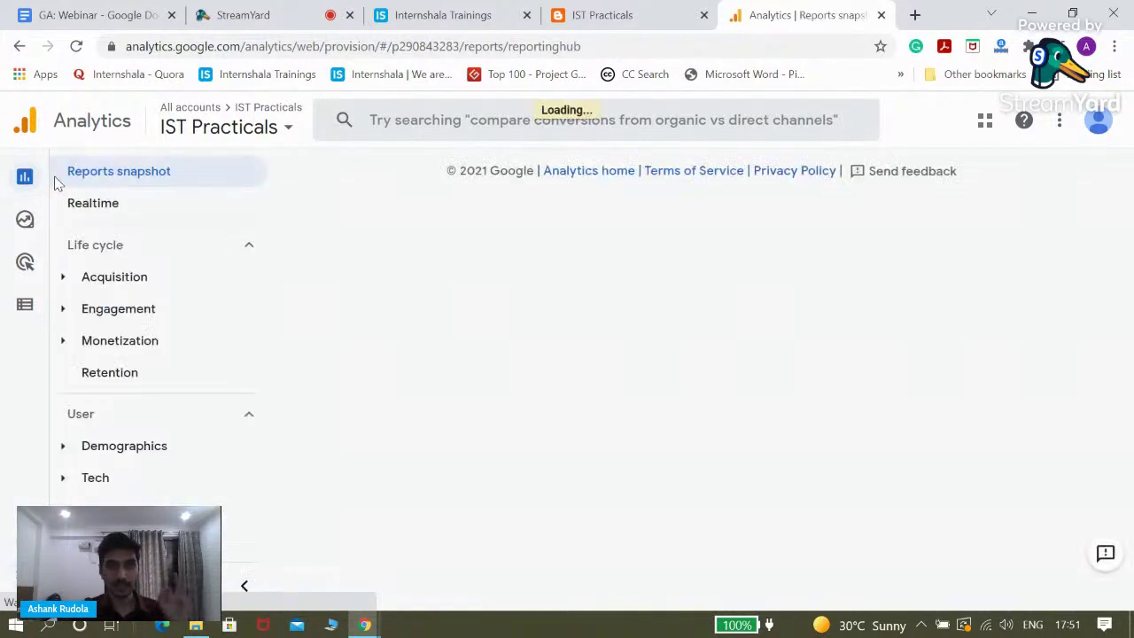
click(89, 208)
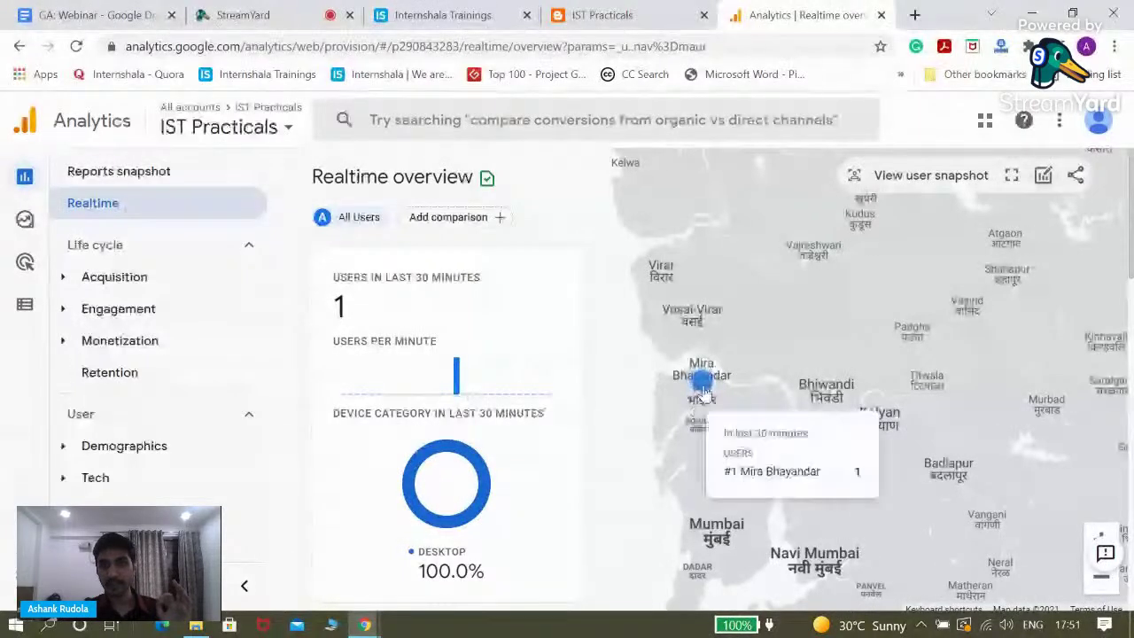
key(ctrl+minus)
key(ctrl+minus)
key(ctrl+minus)
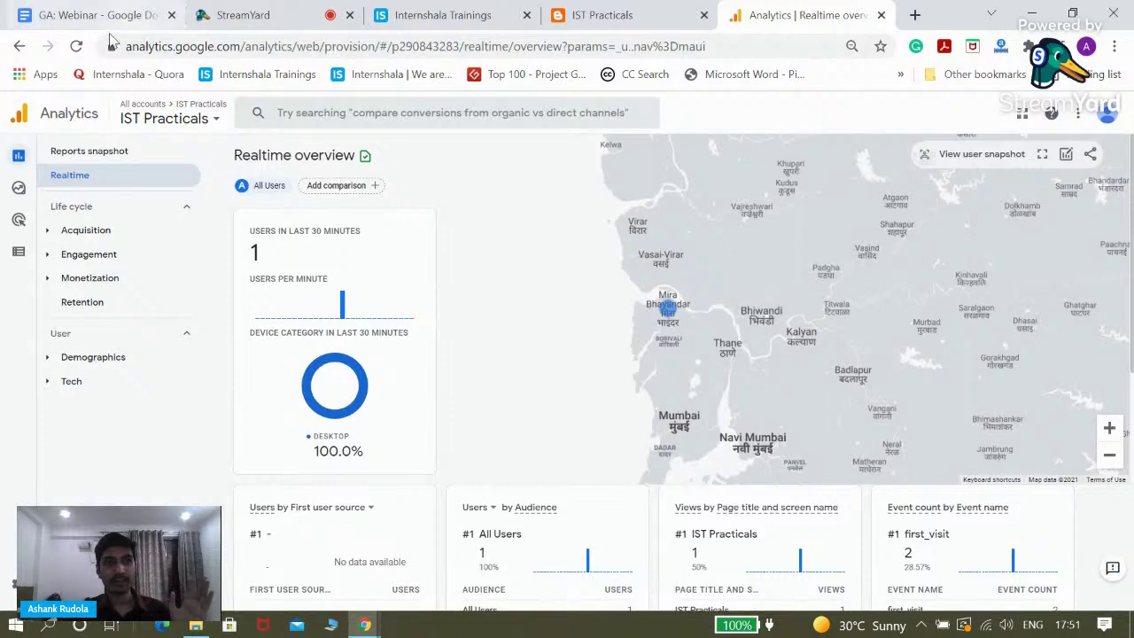
click(78, 47)
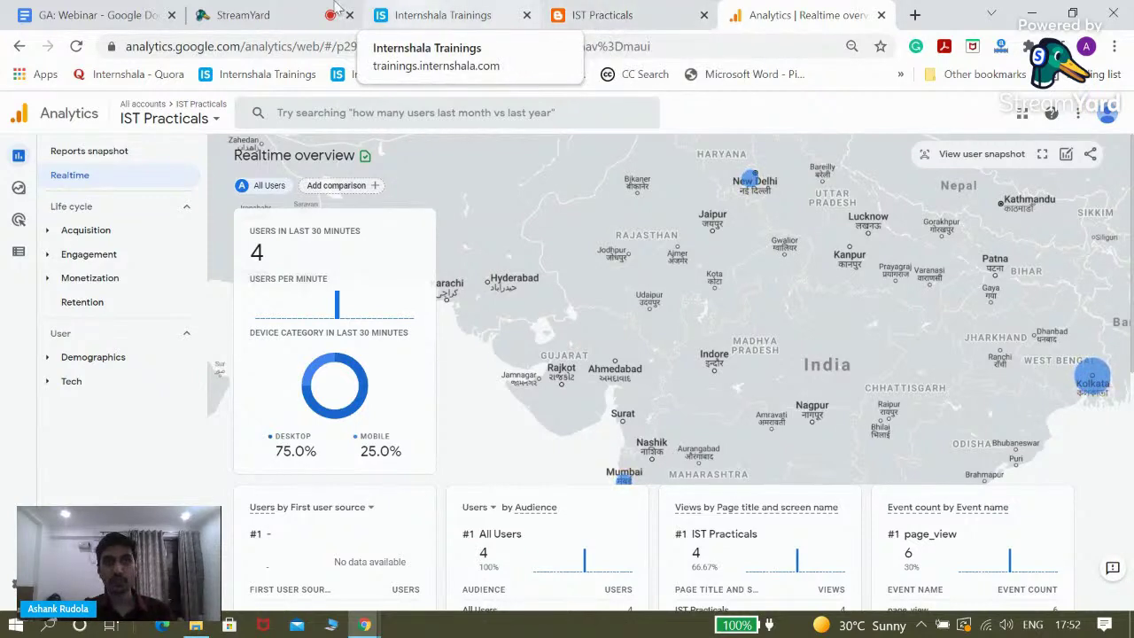
click(603, 15)
click(374, 45)
key(ctrl+c)
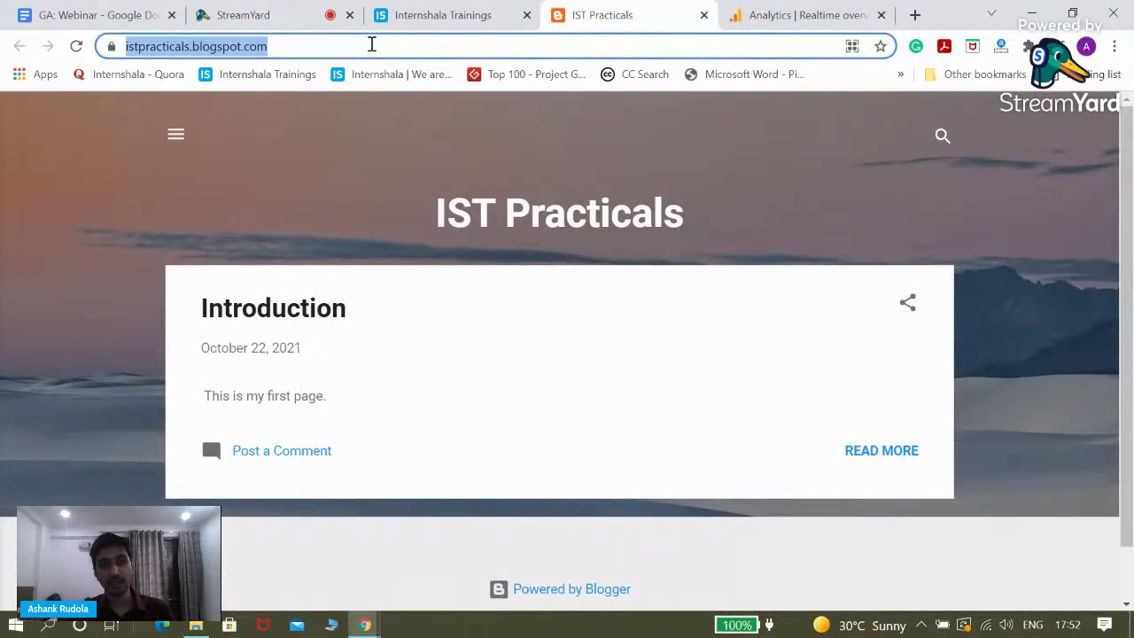
click(244, 10)
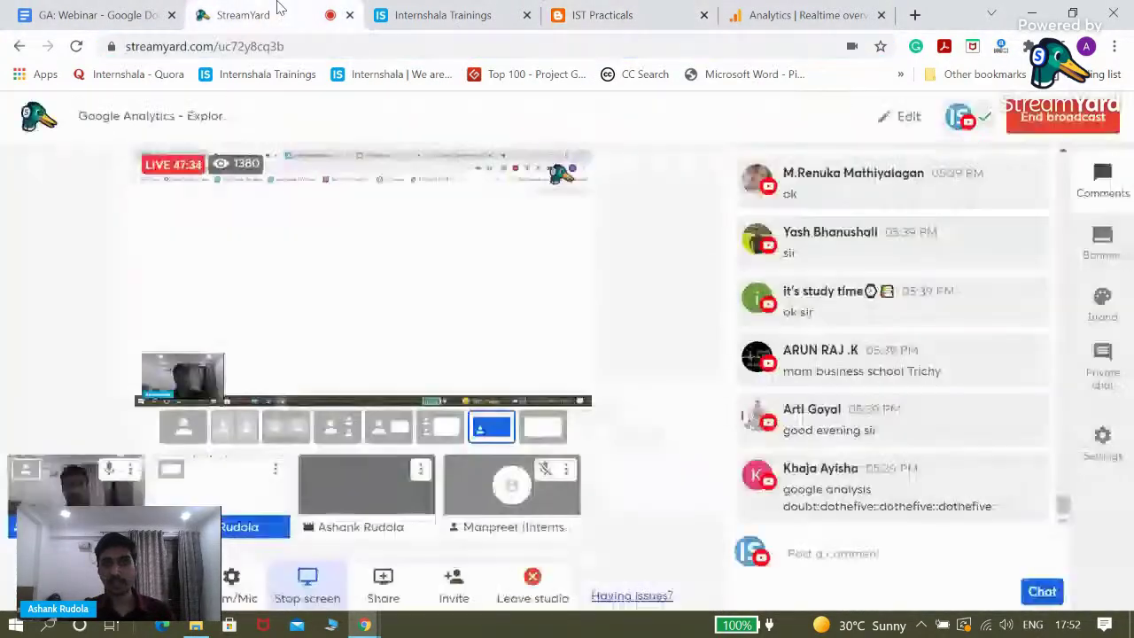
click(809, 560)
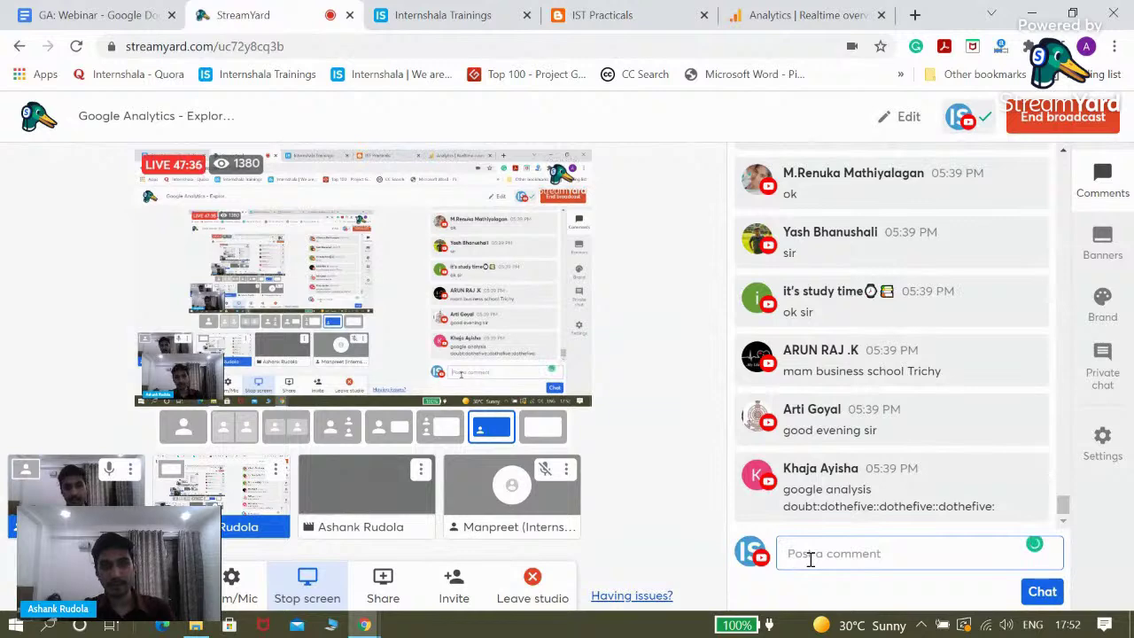
key(ctrl+v)
key(Return)
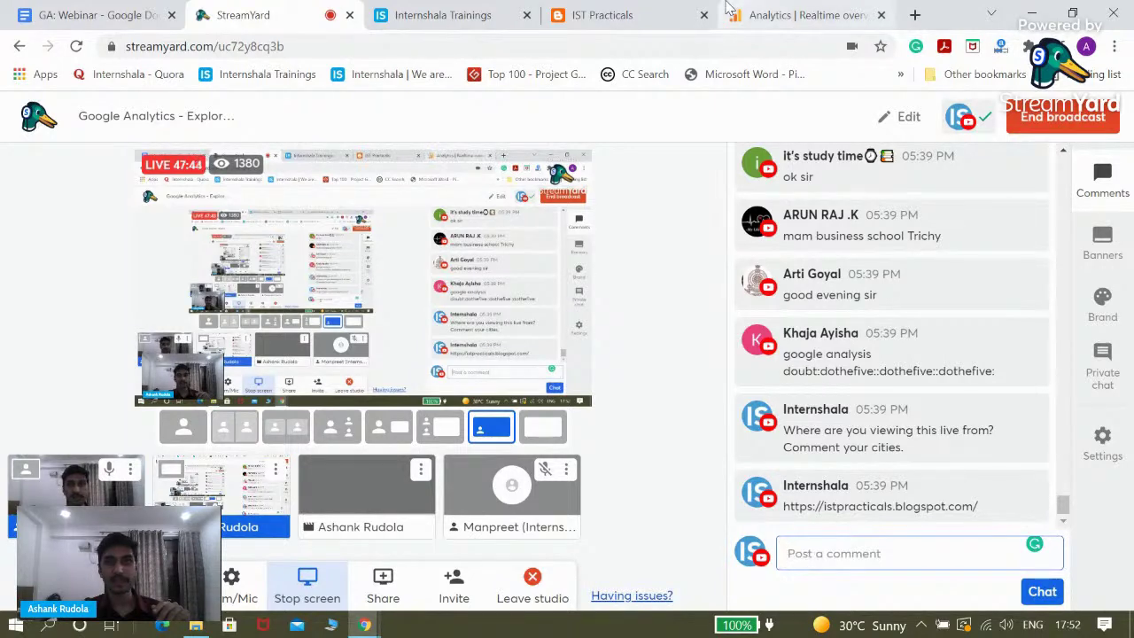
click(780, 15)
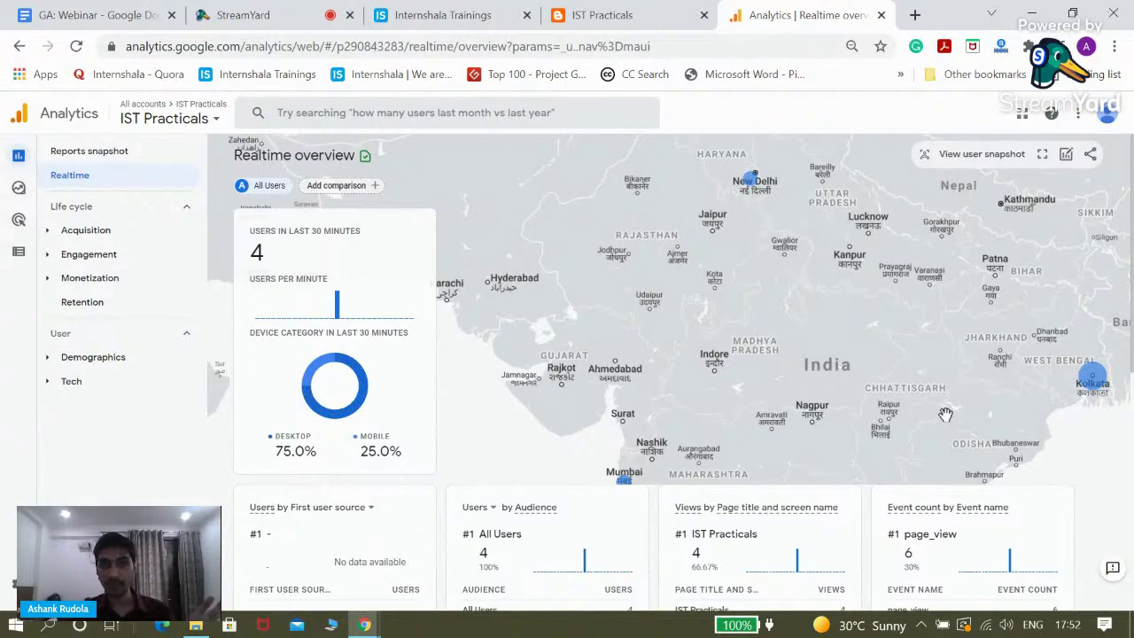
- Pan the Realtime map around India and reload the report for new visitors
scroll(1031, 388, down, 2)
scroll(1030, 382, up, 2)
scroll(1030, 383, up, 1)
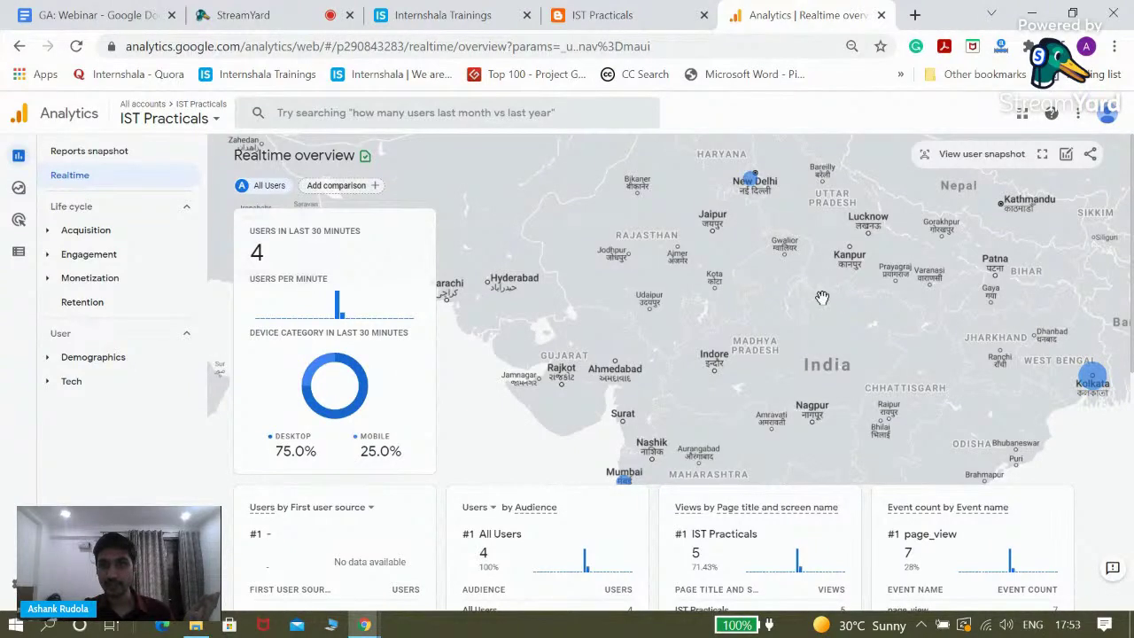
drag(814, 306, 807, 190)
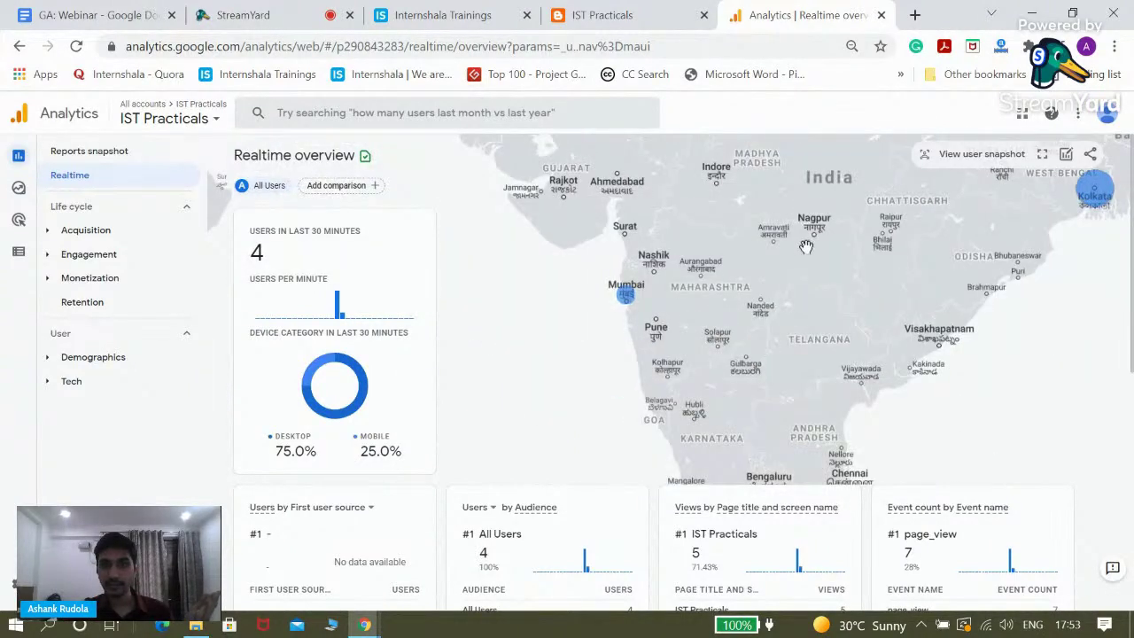
drag(752, 372, 753, 265)
drag(763, 222, 806, 497)
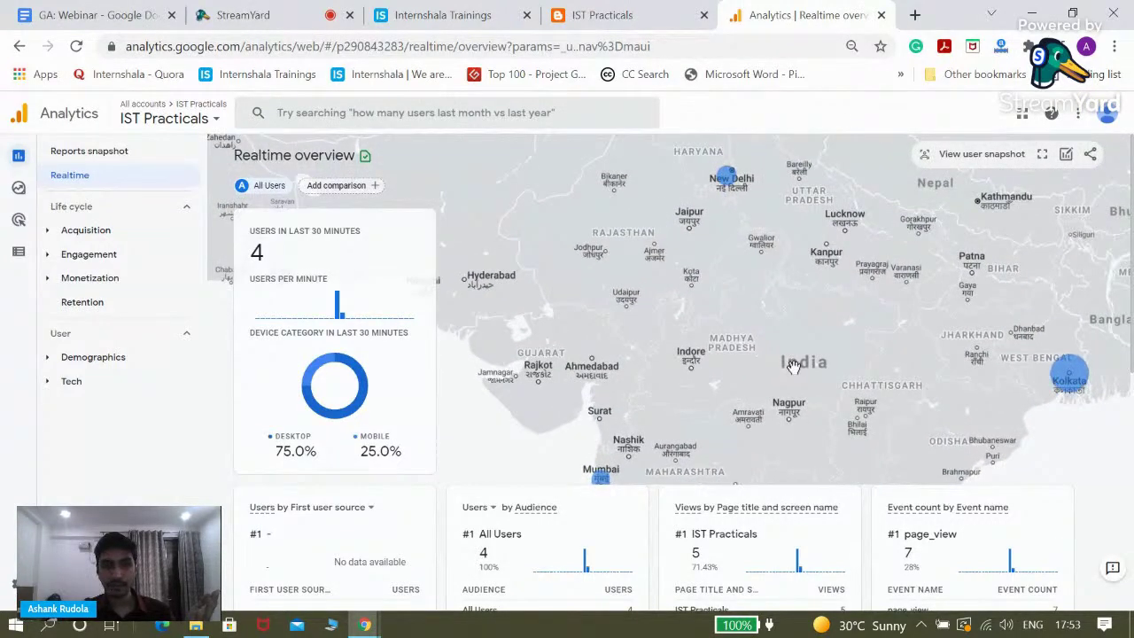
click(77, 47)
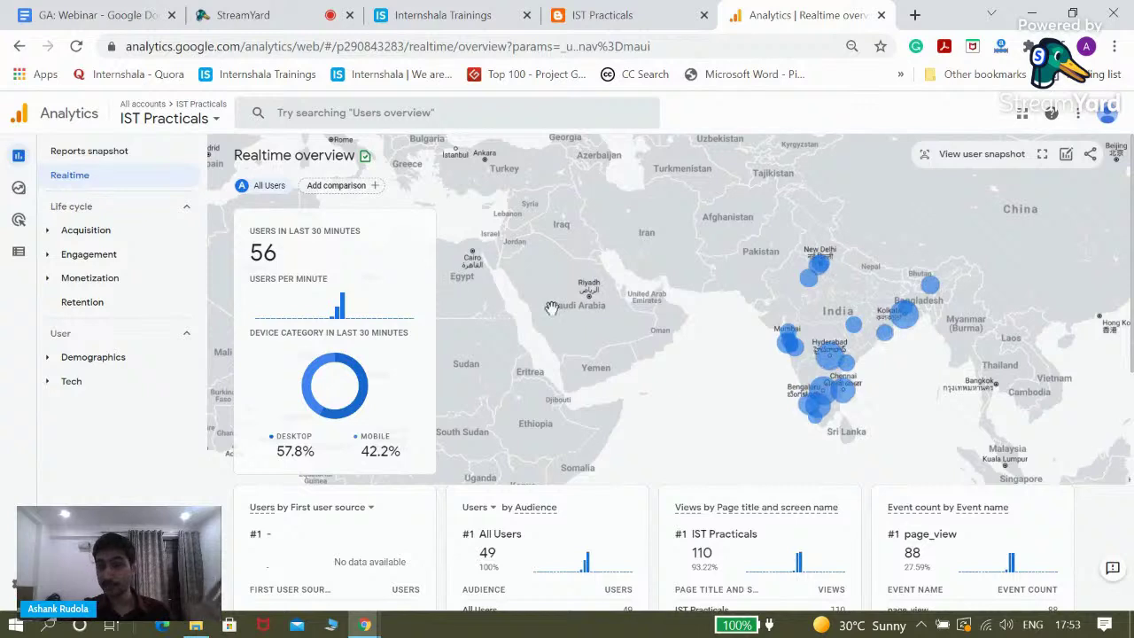
- Centre the map on India and read the user counts on the city dots
drag(694, 367, 653, 346)
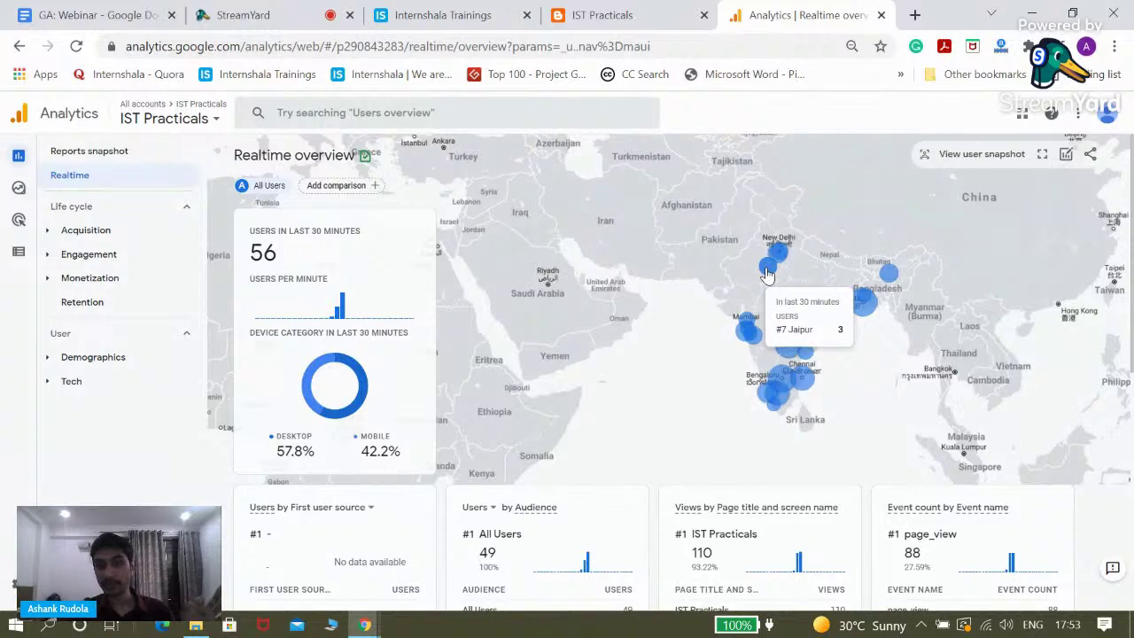
mouse_move(760, 229)
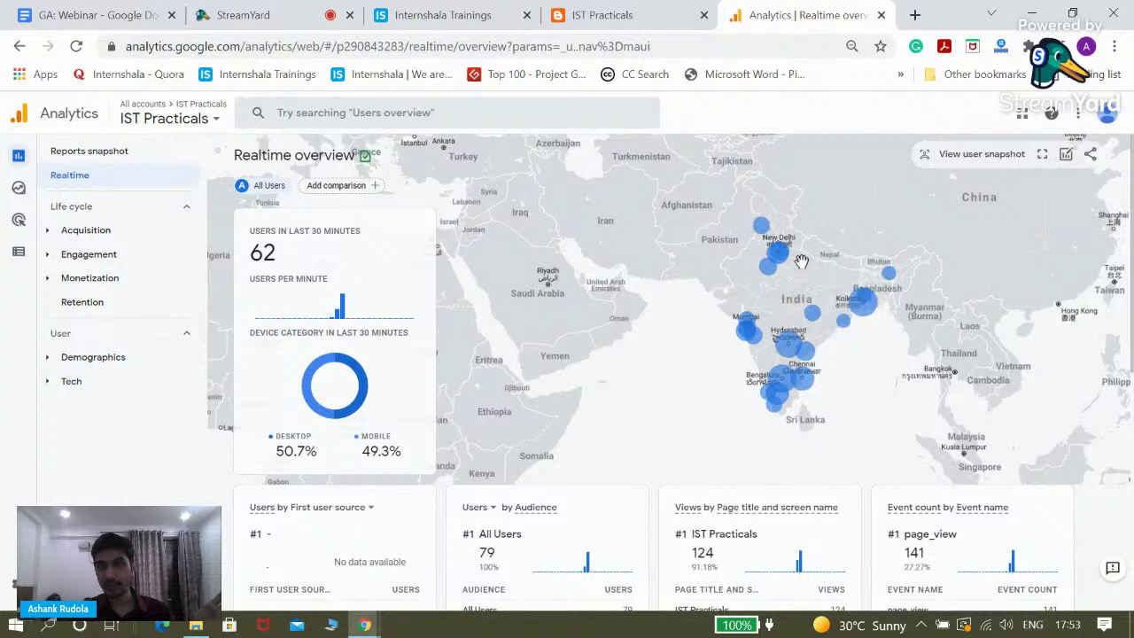
mouse_move(868, 312)
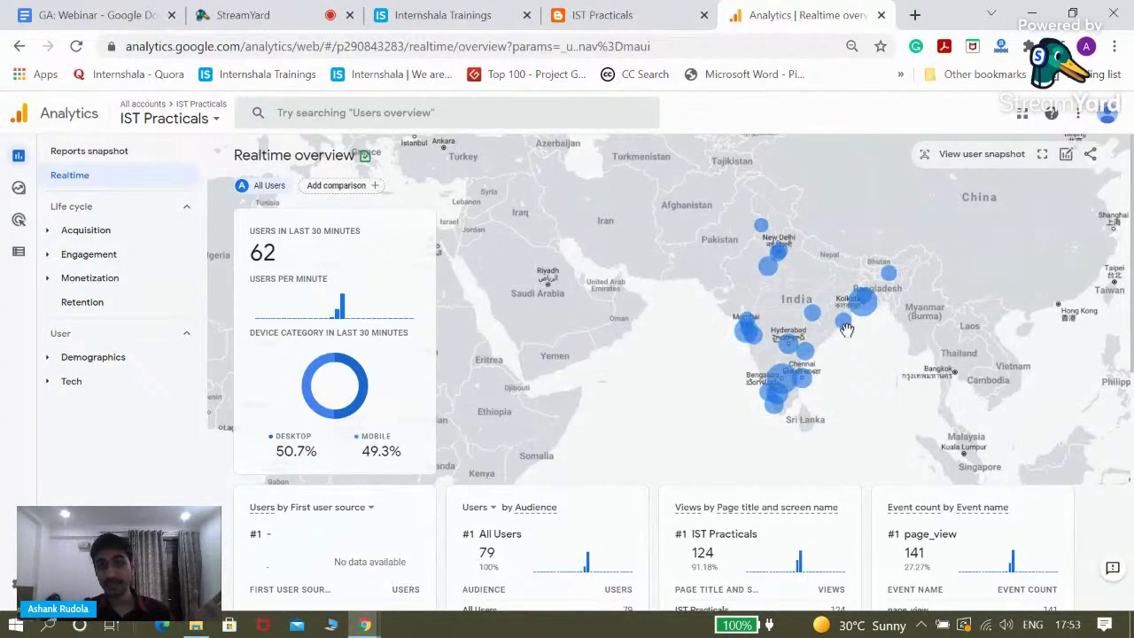
mouse_move(785, 387)
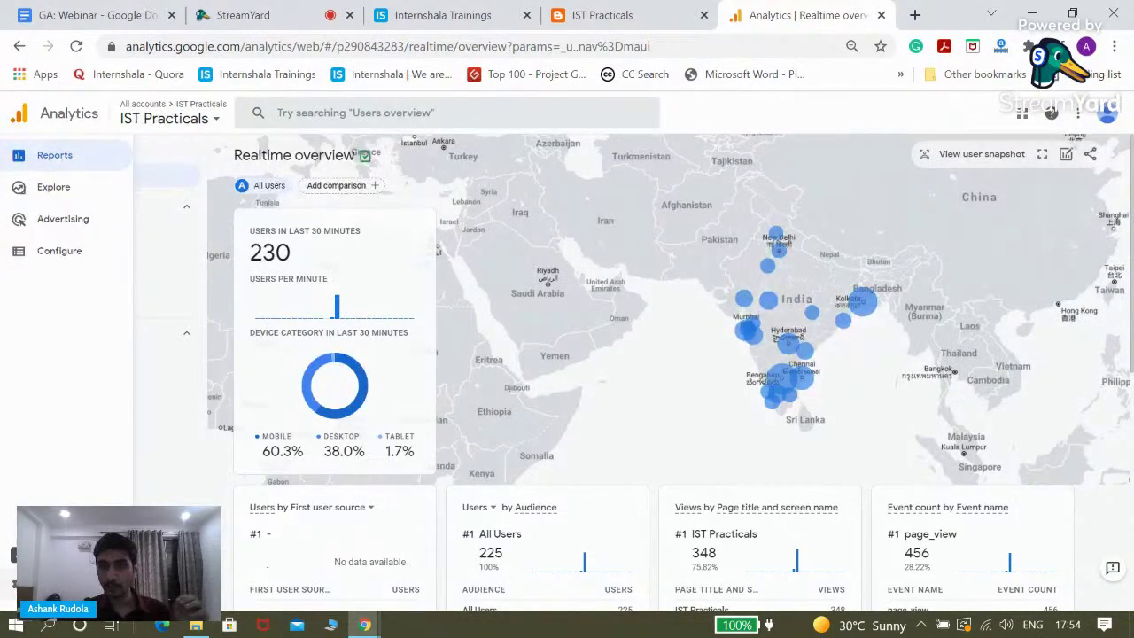
- Go to the Admin page and confirm which Google account is signed in to IST Practicals
click(14, 583)
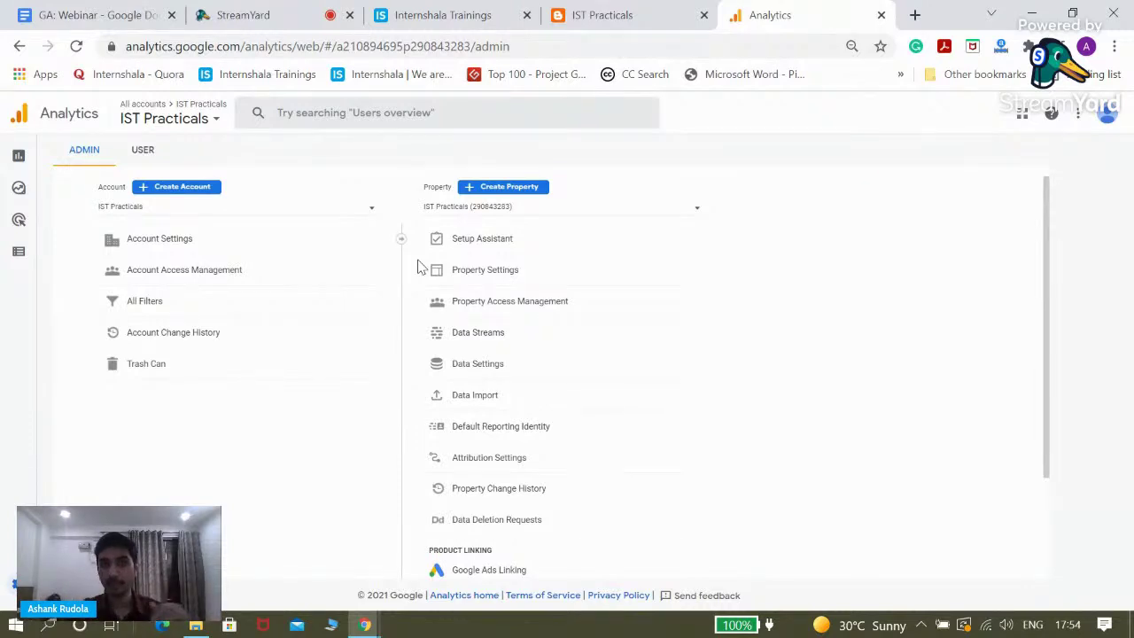
click(1107, 113)
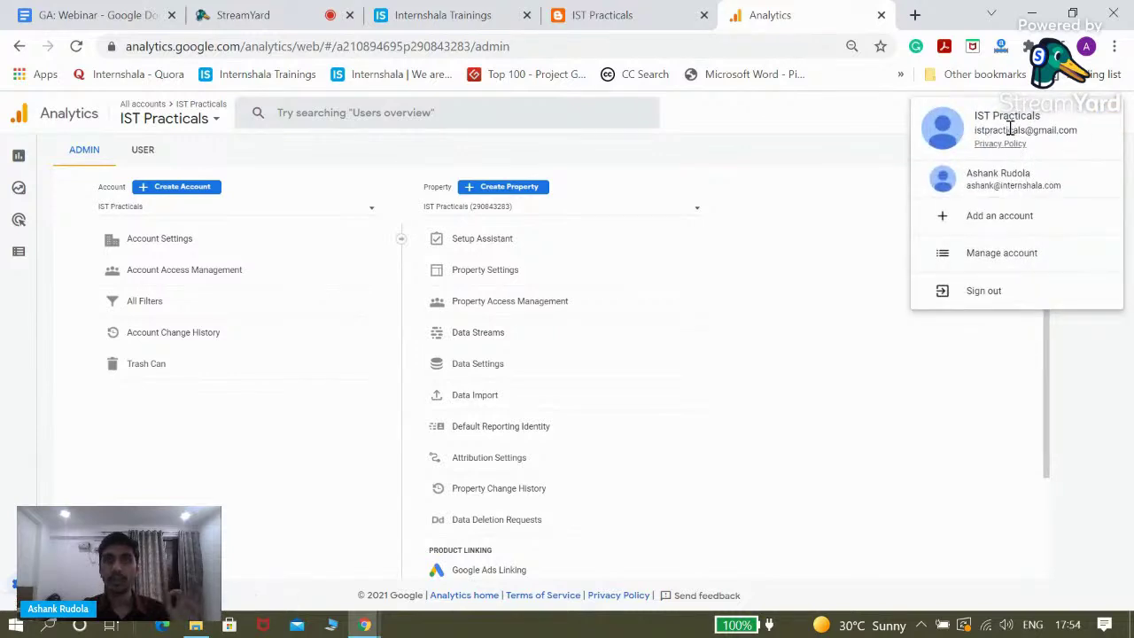
key(Escape)
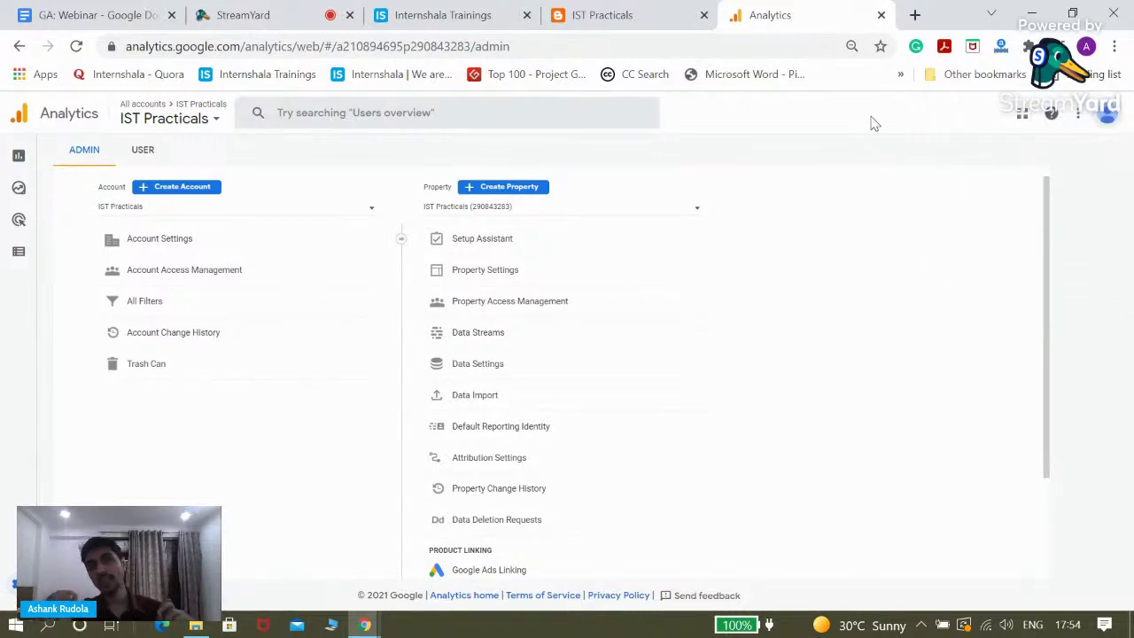
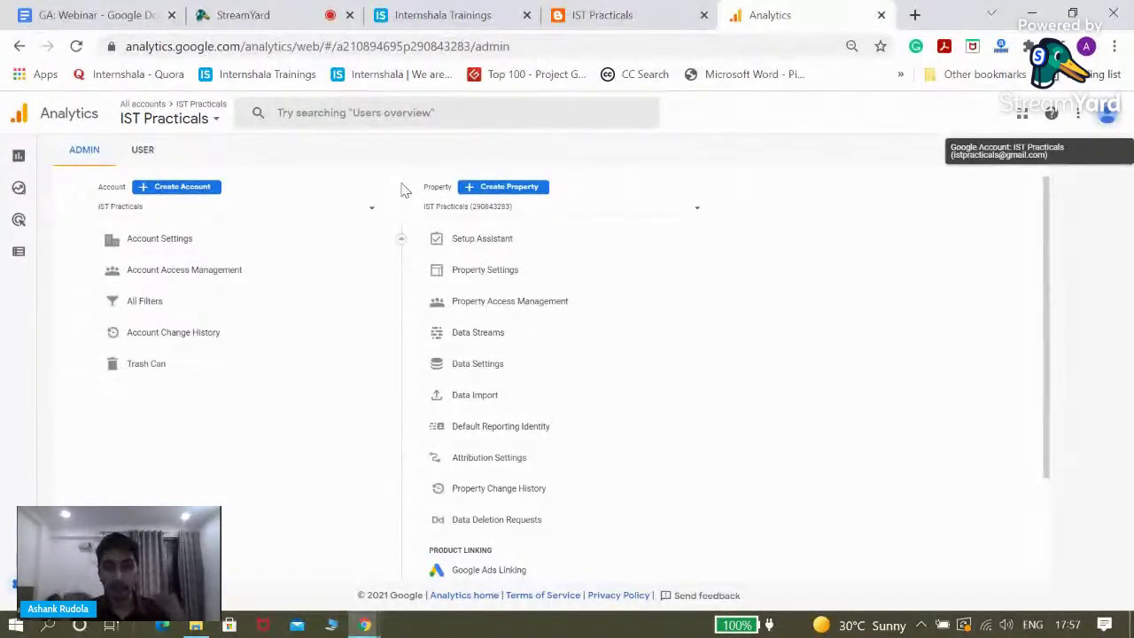
- Leave the answered web analytics question and load Question 1 of 6 on account hierarchy
click(458, 8)
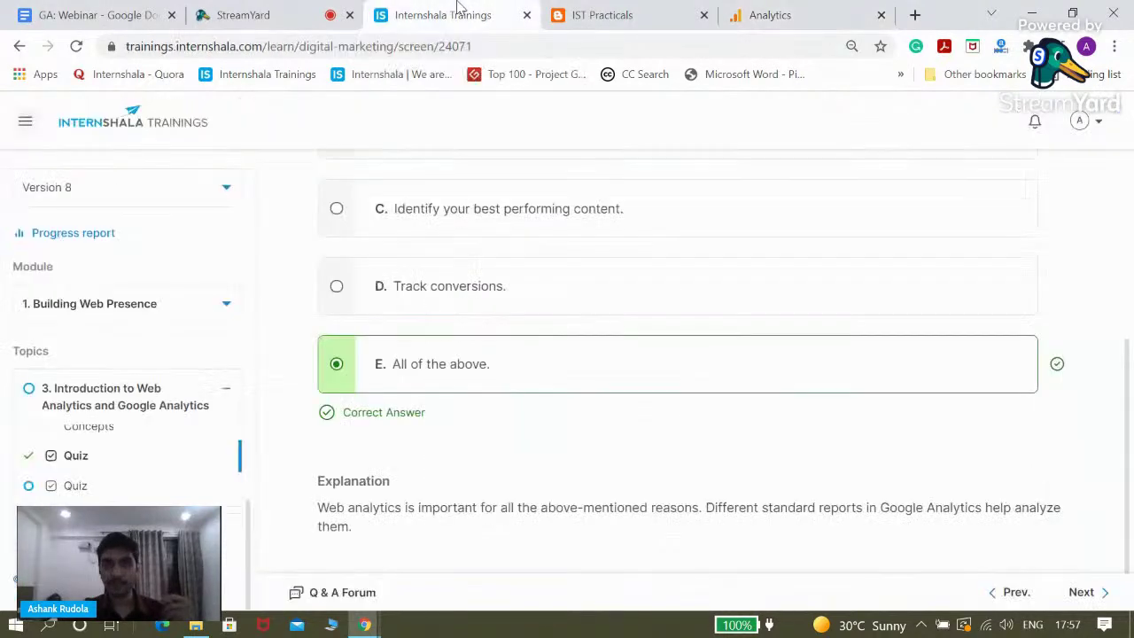
scroll(467, 277, up, 3)
scroll(467, 277, down, 2)
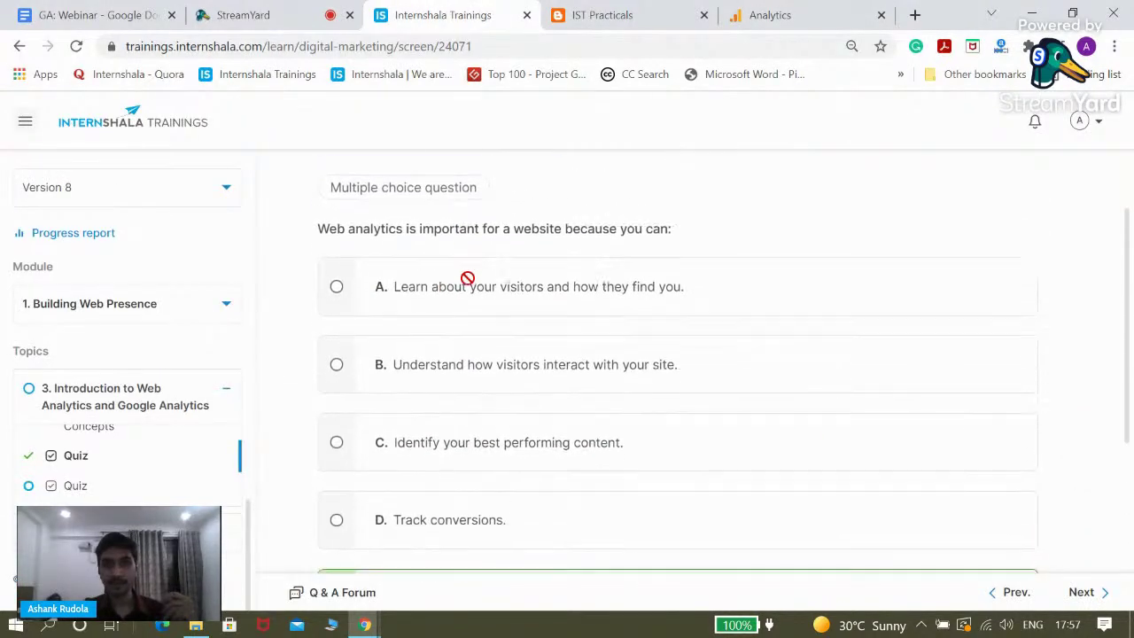
click(1086, 592)
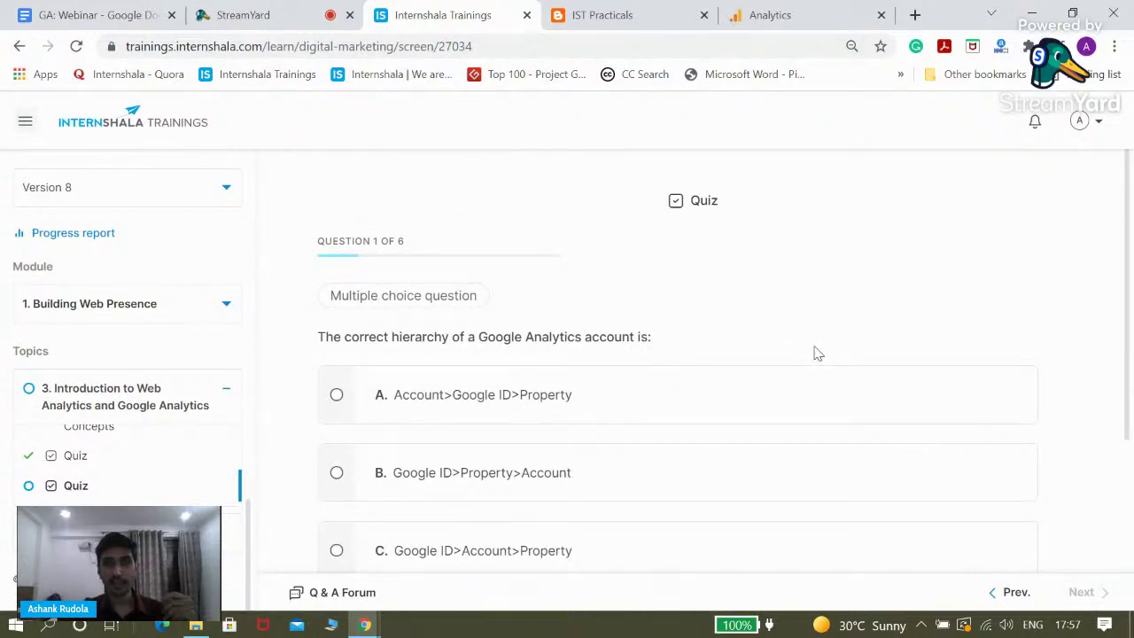
- Select option C, Google ID>Account>Property, for the account hierarchy question
scroll(815, 353, down, 2)
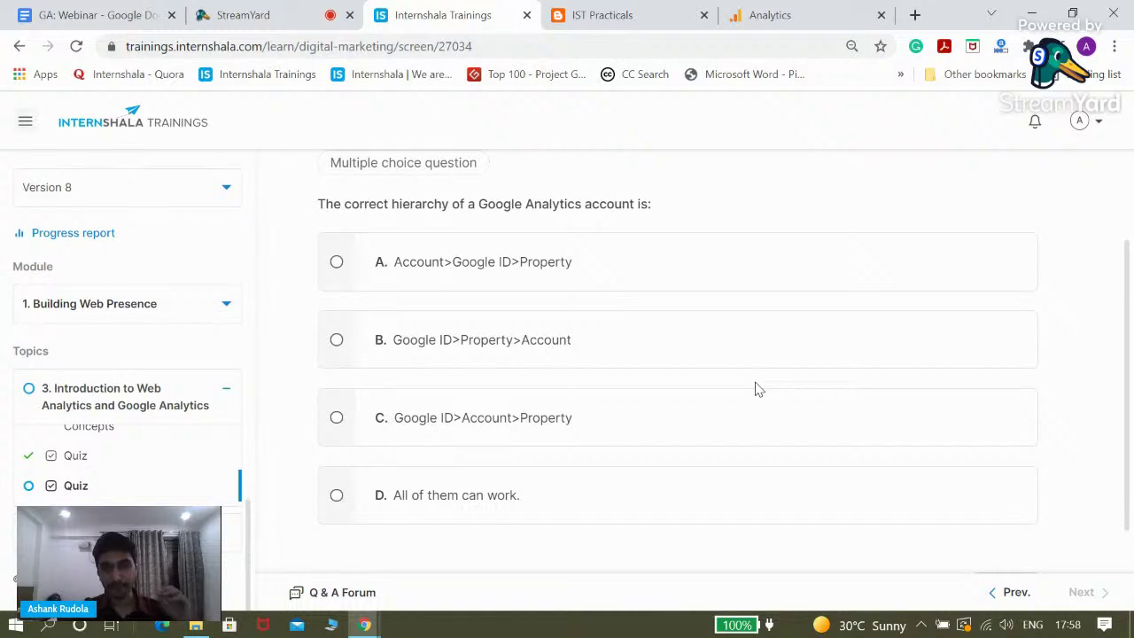
scroll(755, 388, up, 1)
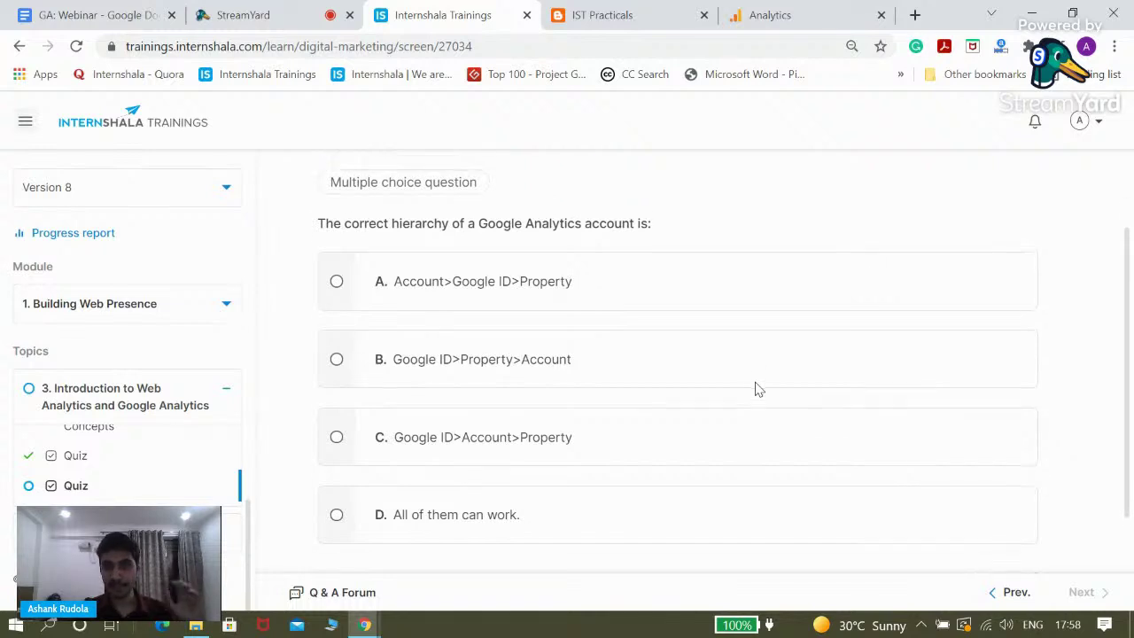
click(469, 467)
scroll(758, 479, down, 1)
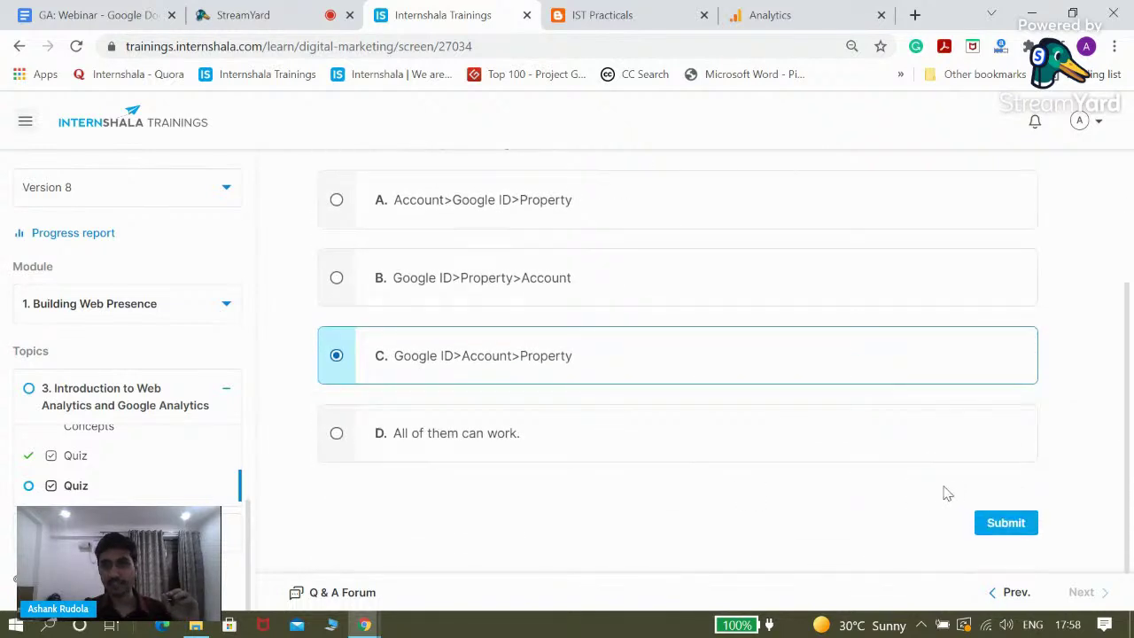
- Submit the correct hierarchy answer and advance to Question 2 of 6 on connecting a website
click(992, 523)
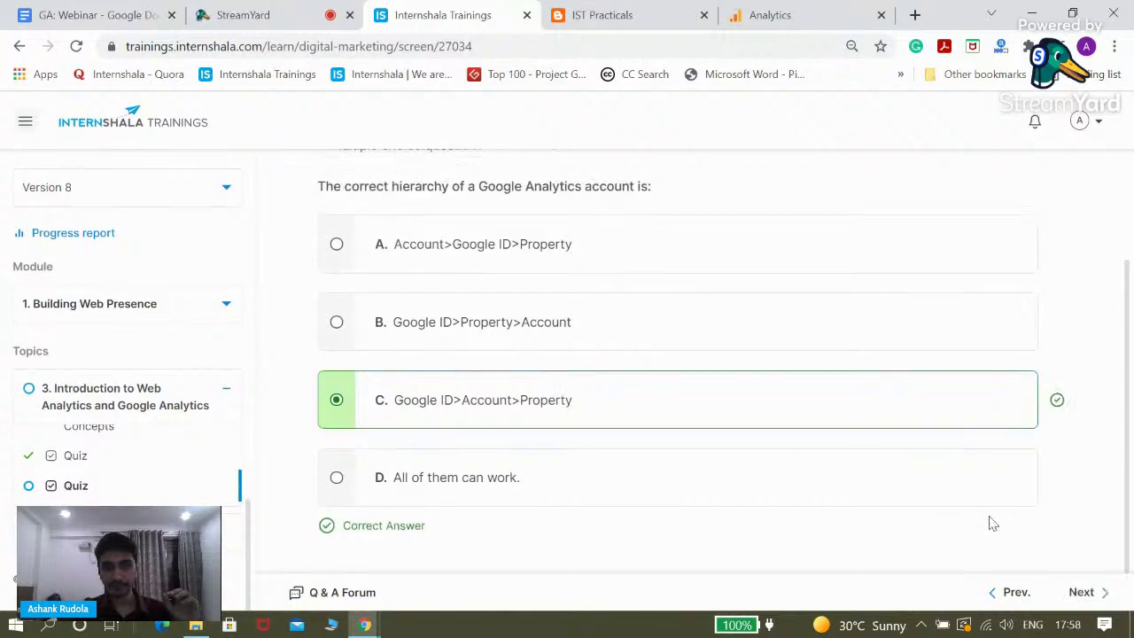
click(1082, 593)
scroll(884, 519, down, 1)
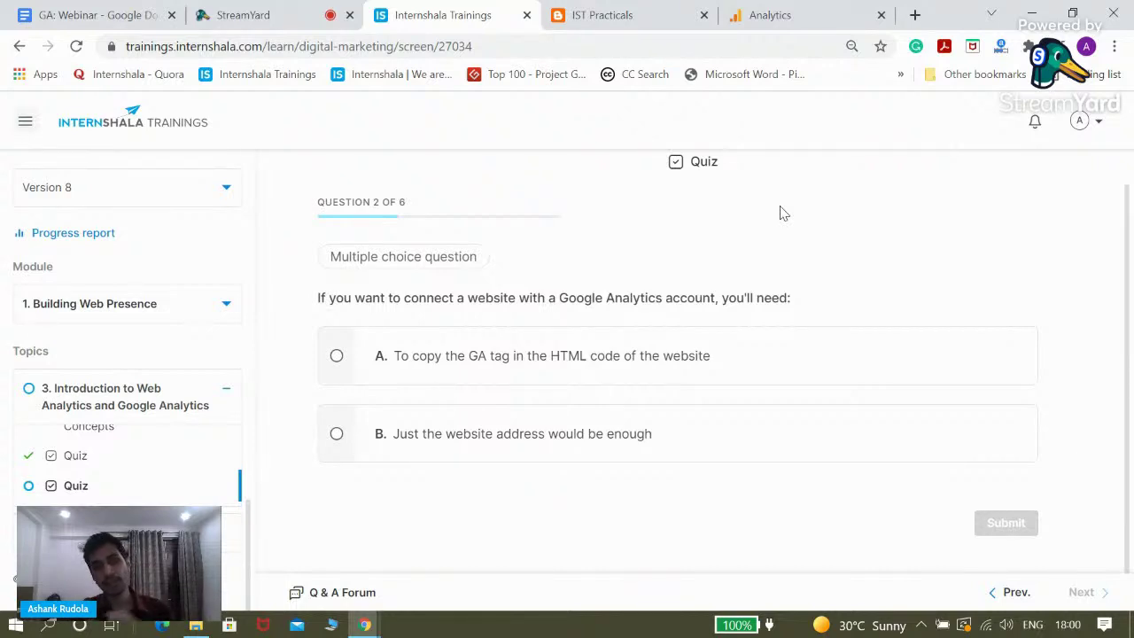
- Answer Question 2 with copying the GA tag into the HTML, then return to Google Analytics
click(636, 354)
click(988, 524)
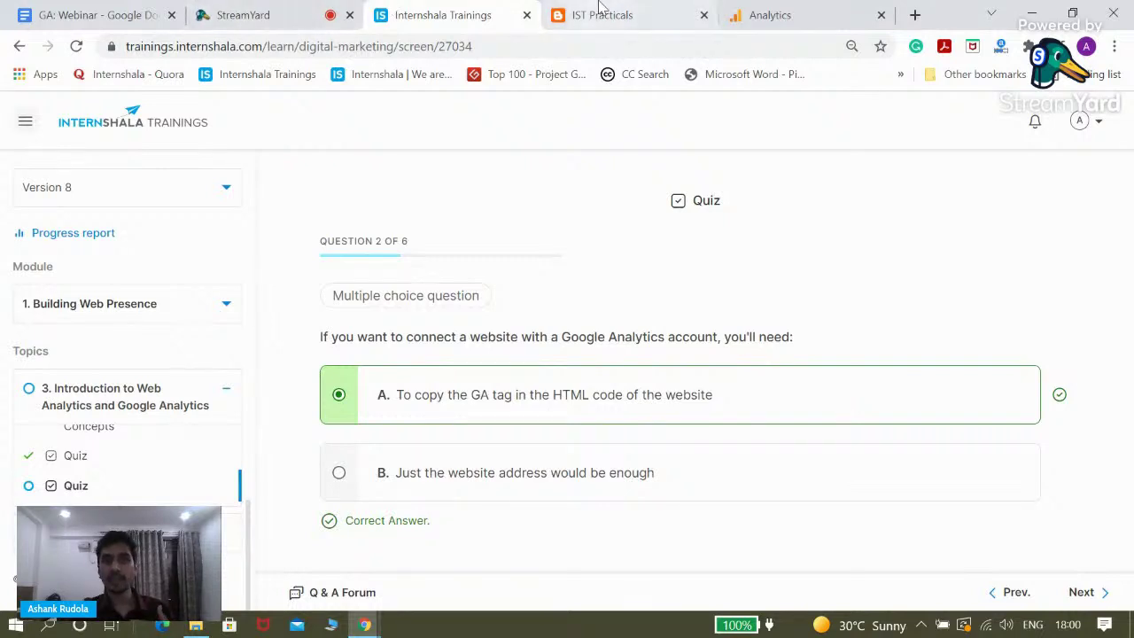
click(793, 8)
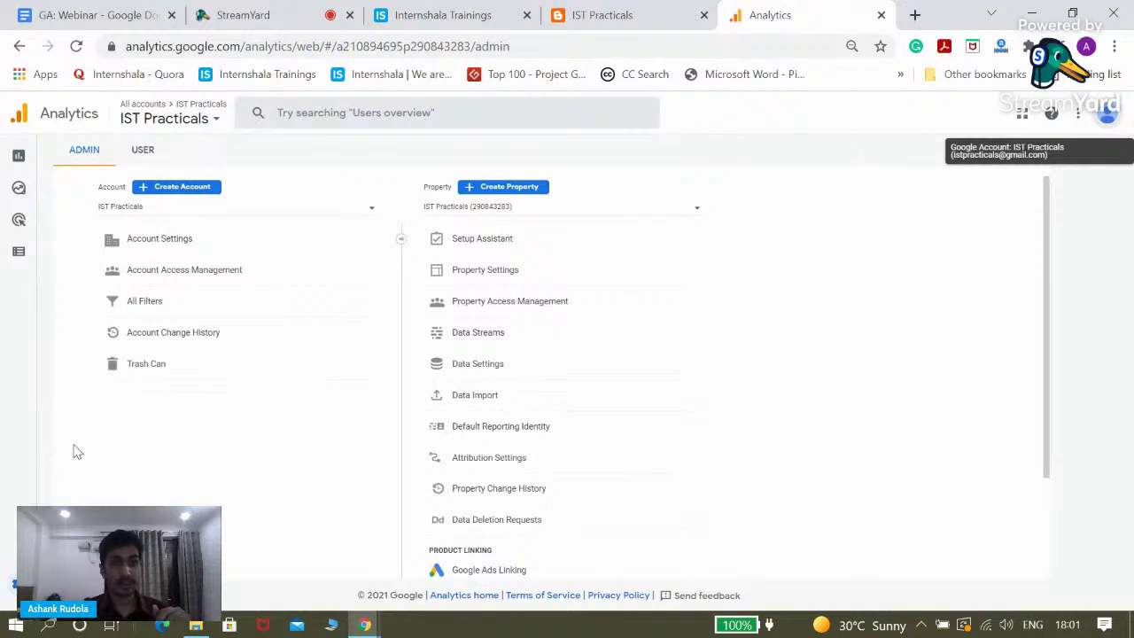
- Open Reports and the Realtime overview of current users for IST Practicals
mouse_move(21, 182)
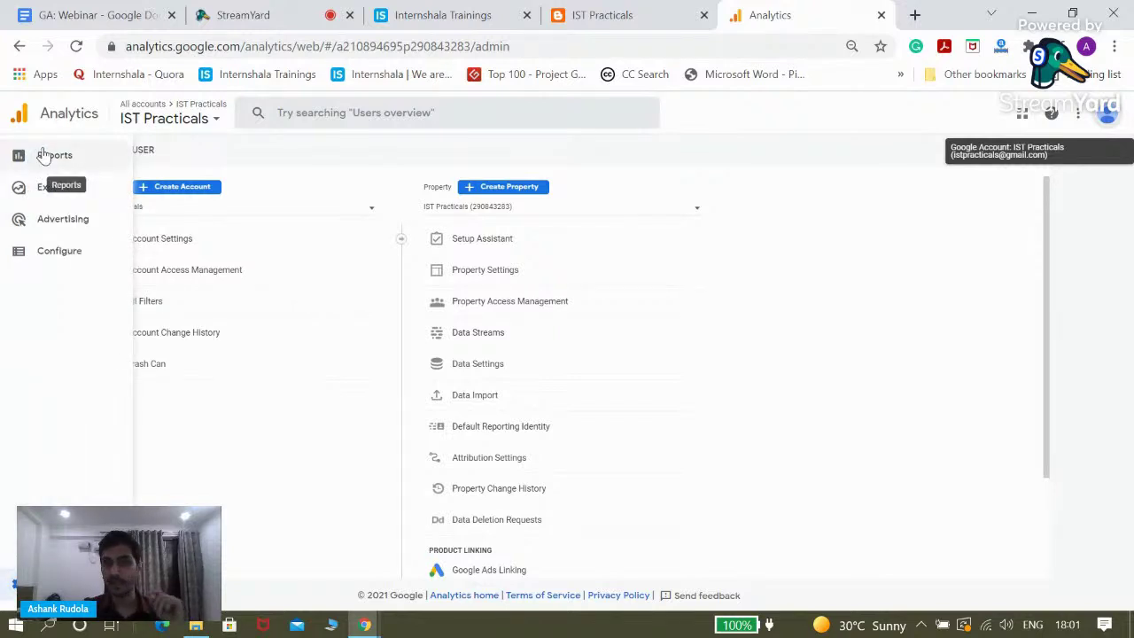
click(43, 155)
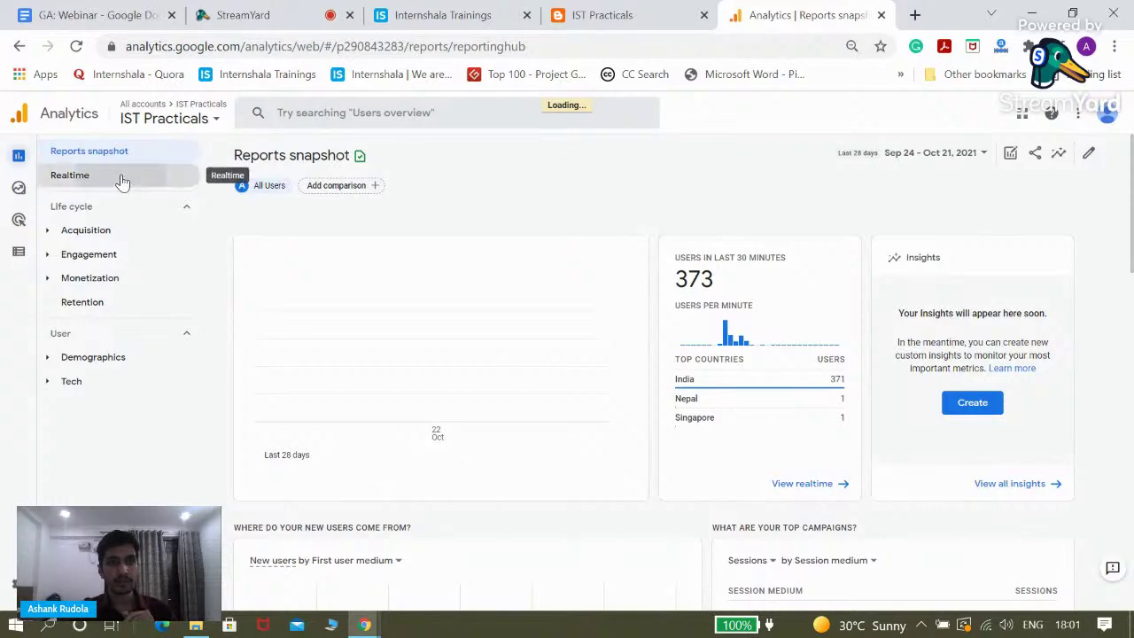
click(119, 179)
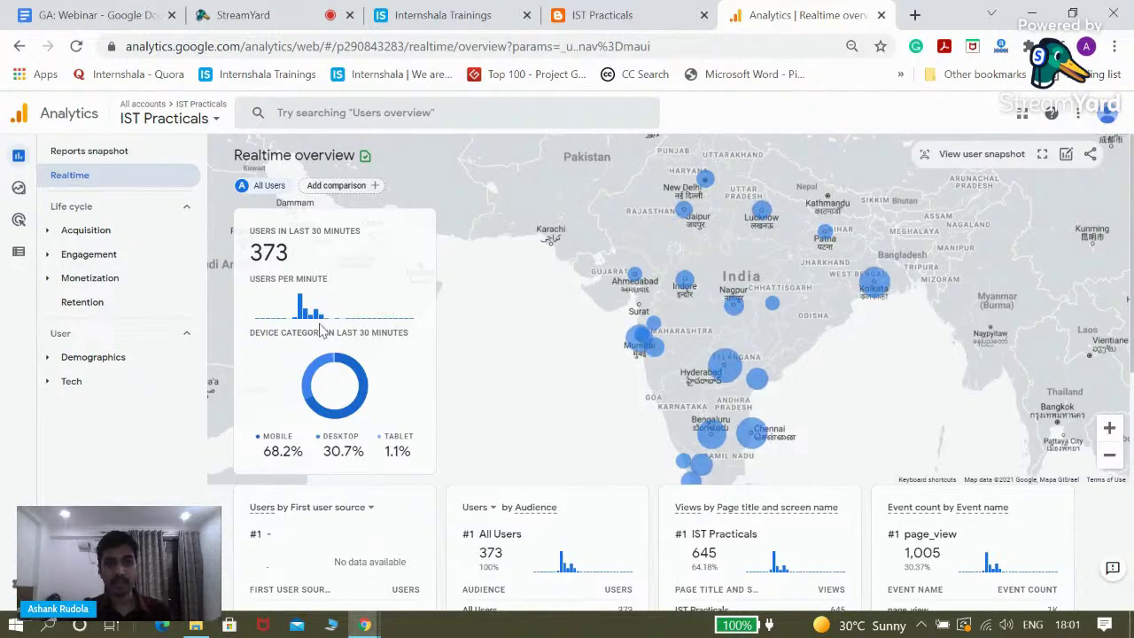
- Check the realtime Mobile, Desktop and Tablet figures, then return to the Reports snapshot
mouse_move(284, 452)
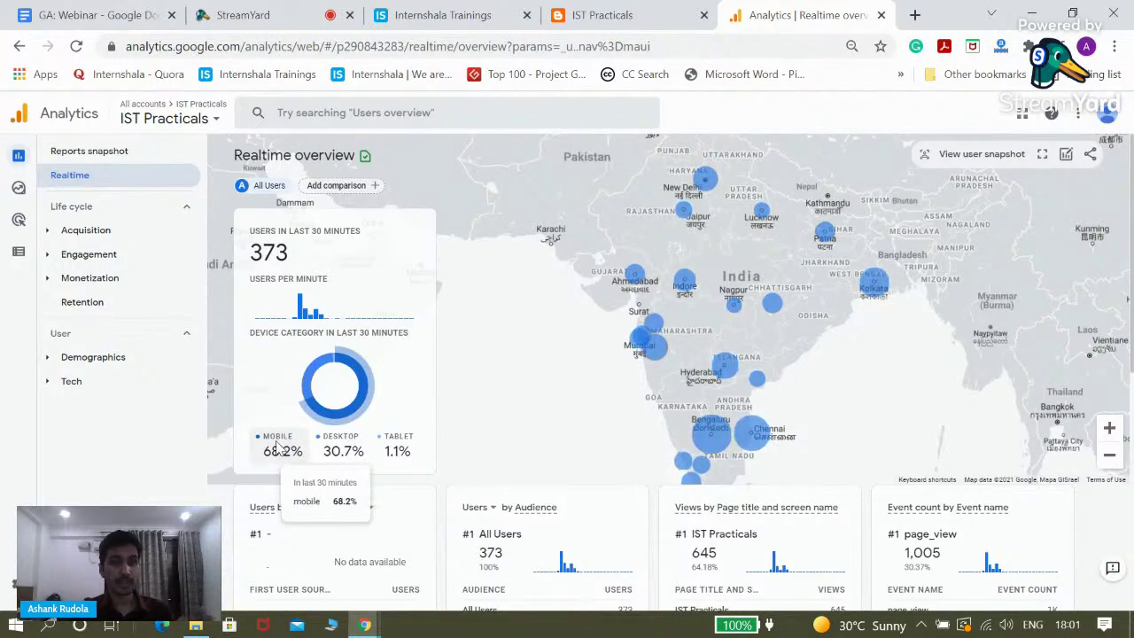
mouse_move(341, 443)
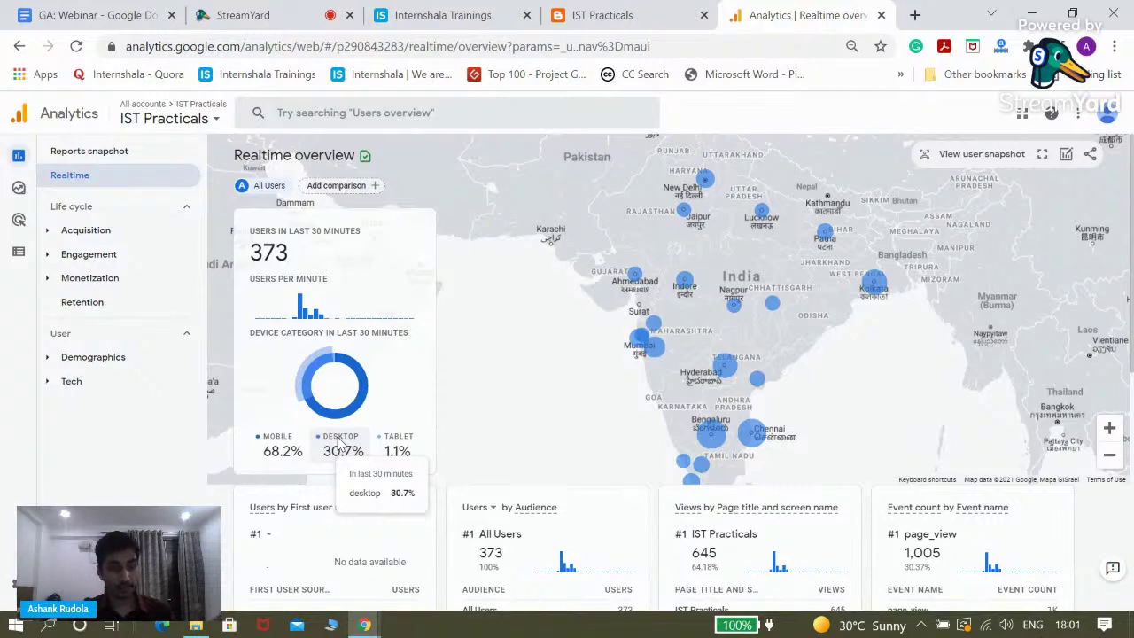
mouse_move(401, 446)
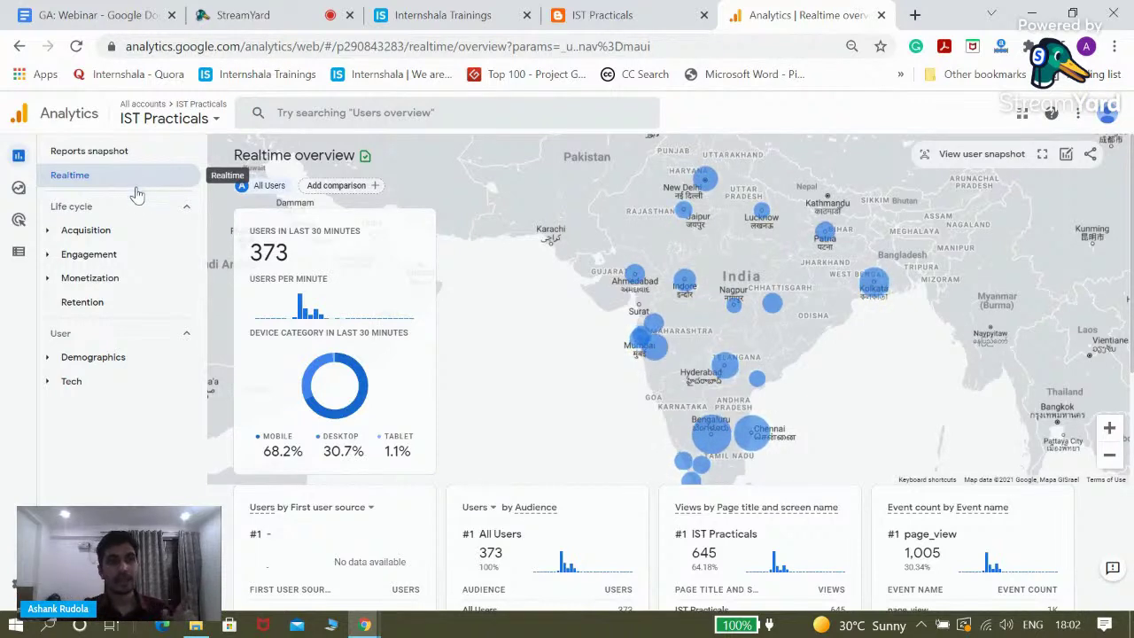
click(96, 152)
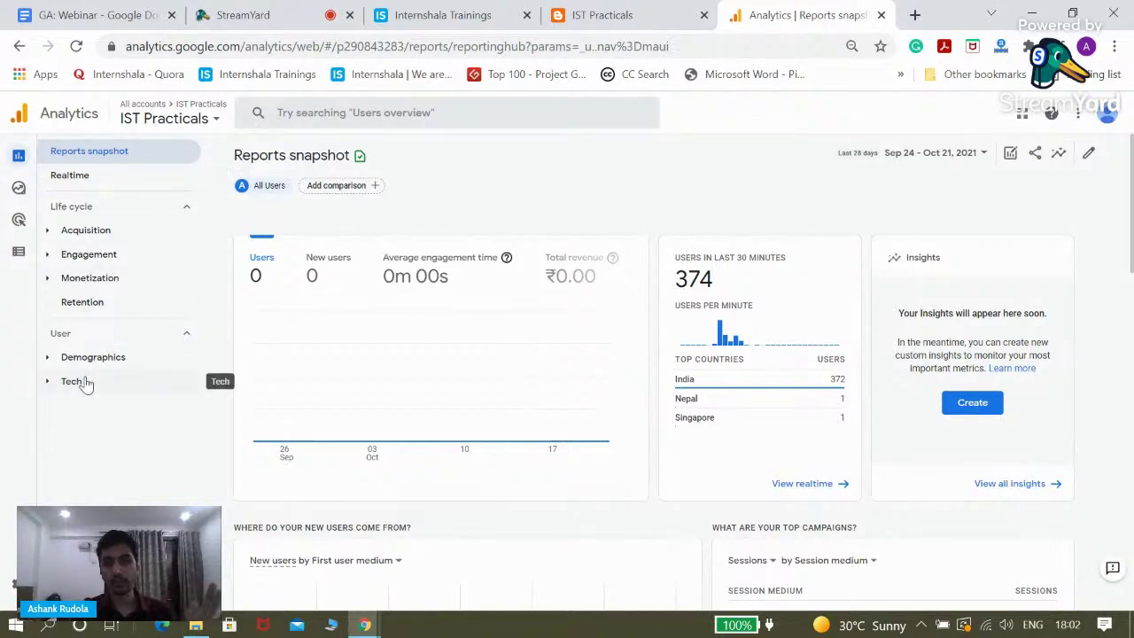
- Reopen Realtime, then open the Acquisition overview under Life cycle
click(92, 176)
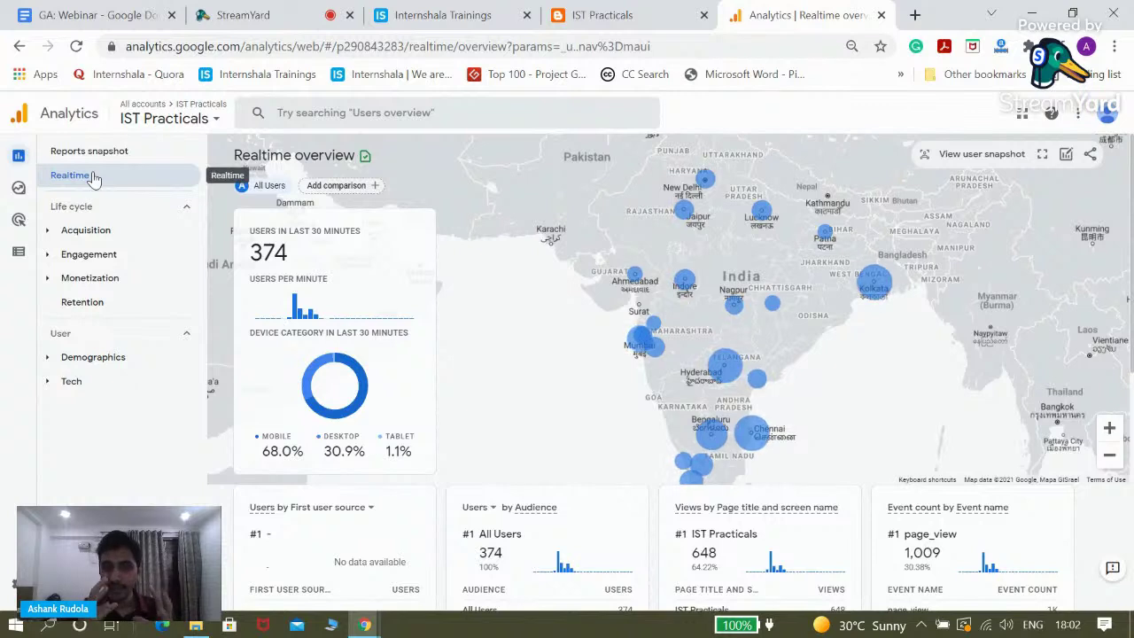
click(100, 230)
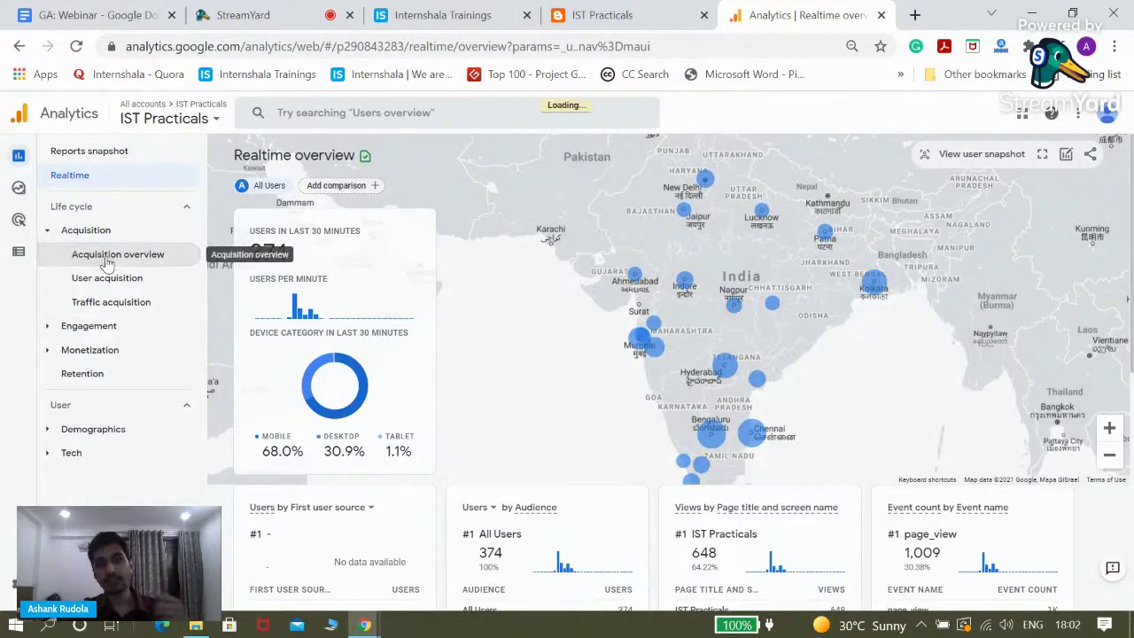
click(107, 257)
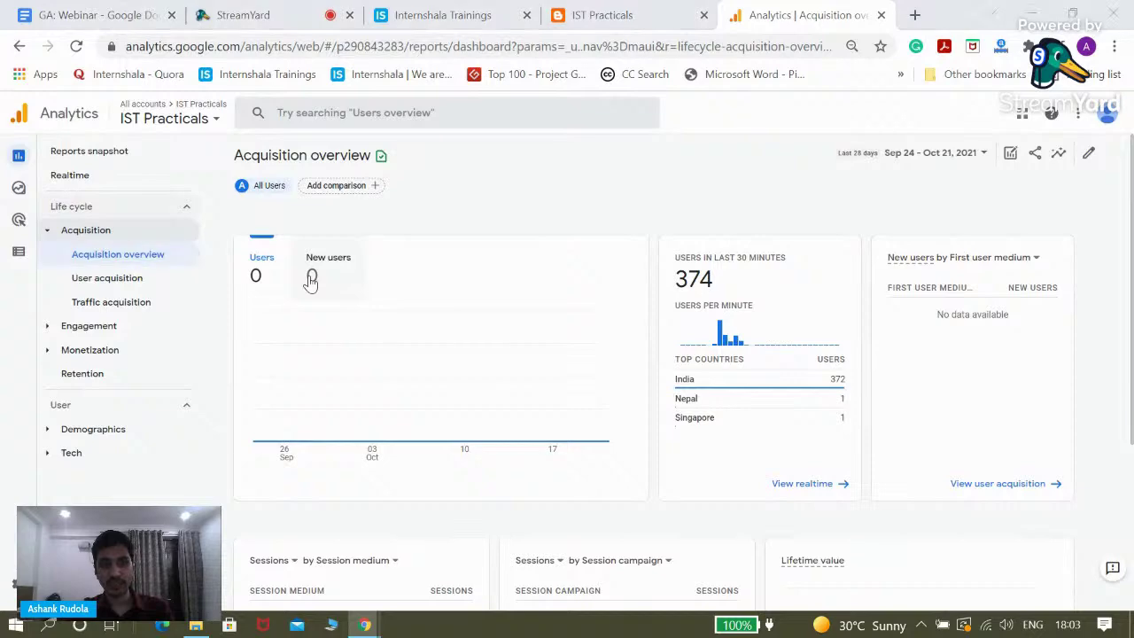
- Switch to the Learning with Internshala blog window and select its web address
key(alt+Tab)
key(alt+Tab)
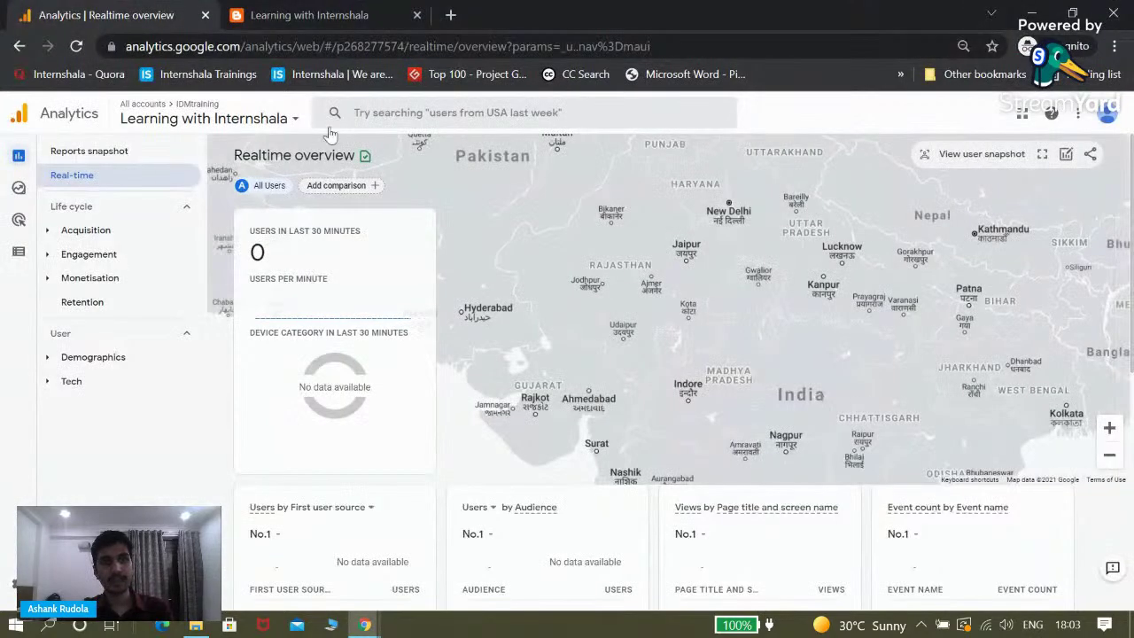
click(353, 12)
click(285, 49)
key(ctrl+c)
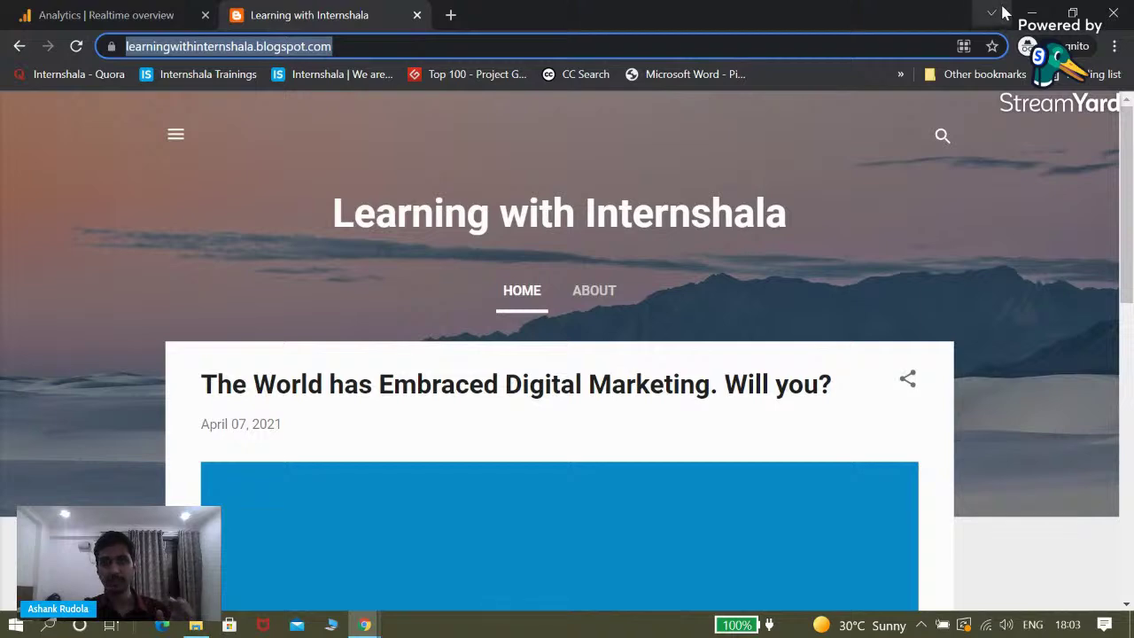
- Switch back and show the IST Practicals blog, the Internshala quiz, then StreamYard
key(alt+Tab)
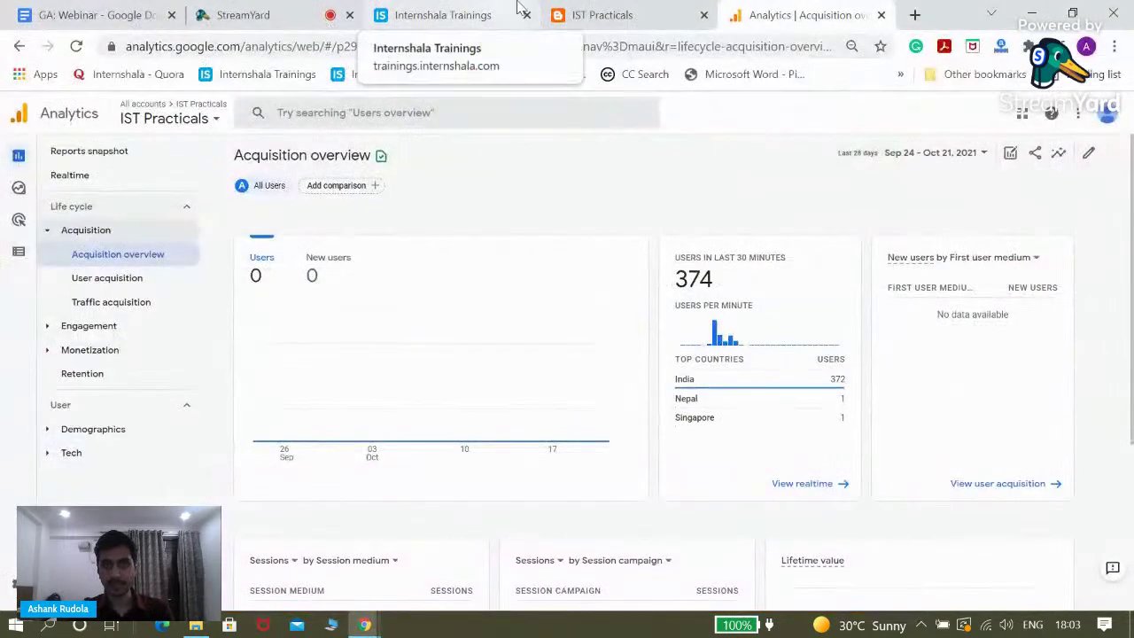
click(678, 8)
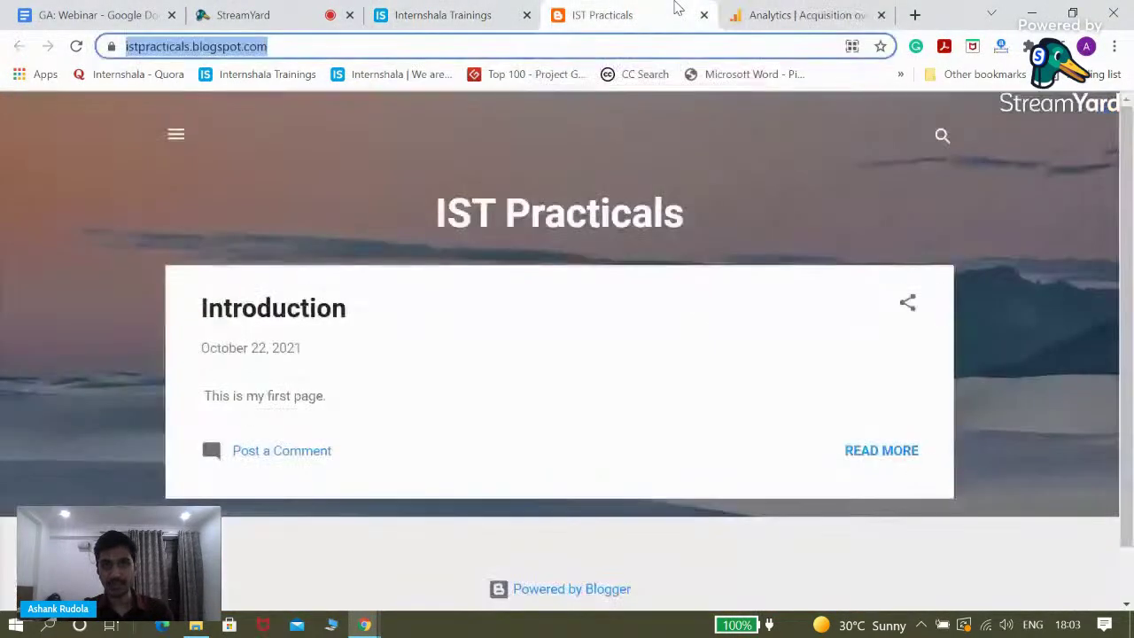
click(412, 11)
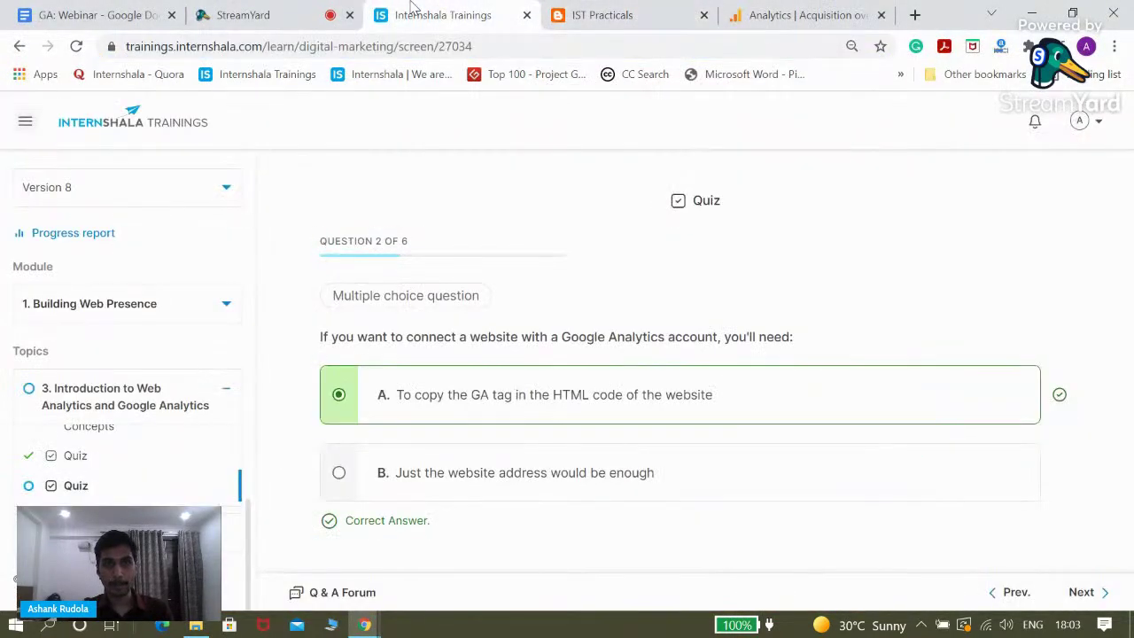
click(261, 11)
- Post the learningwithinternshala.blogspot.com link as a comment in StreamYard's live chat
key(ctrl+v)
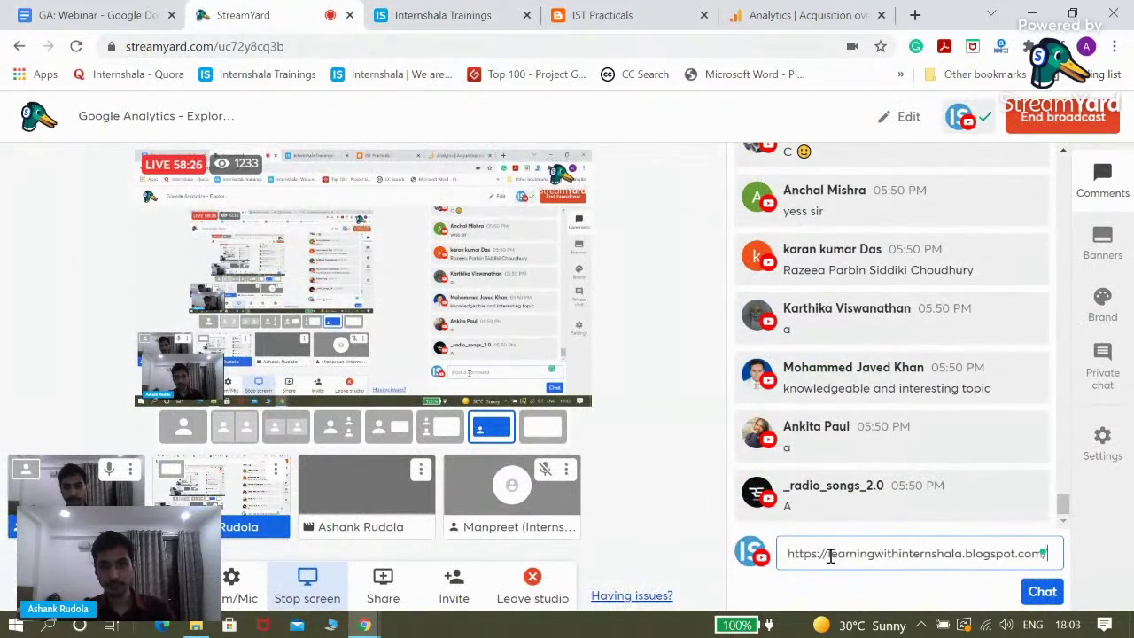
key(Return)
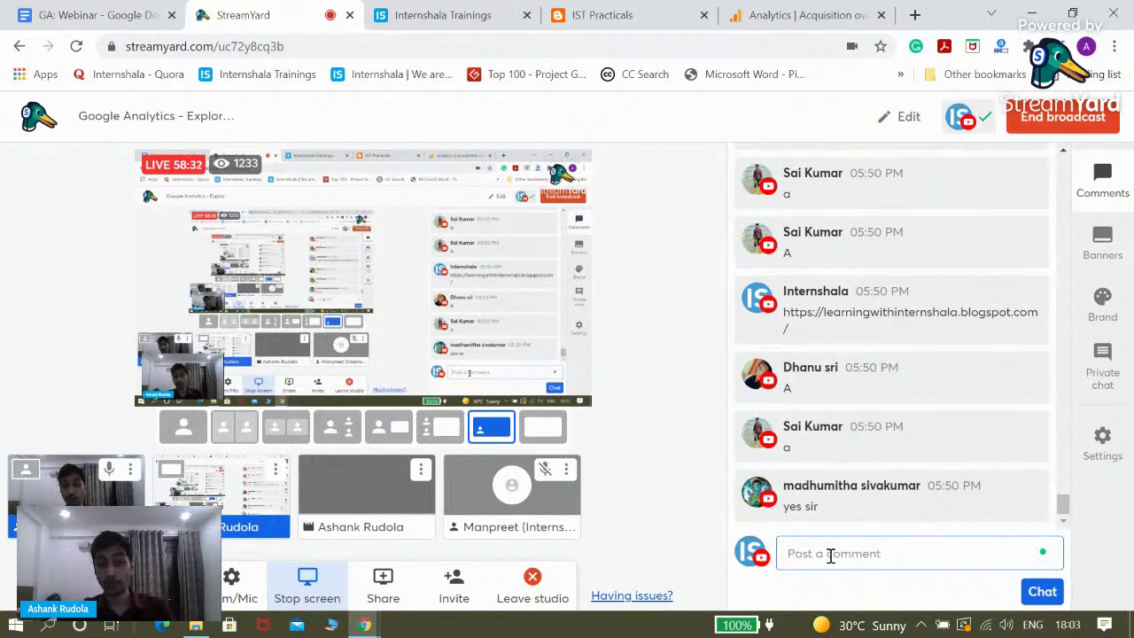
key(alt+Tab)
key(alt+Tab)
key(alt+Tab)
key(alt+Tab)
key(alt+Tab)
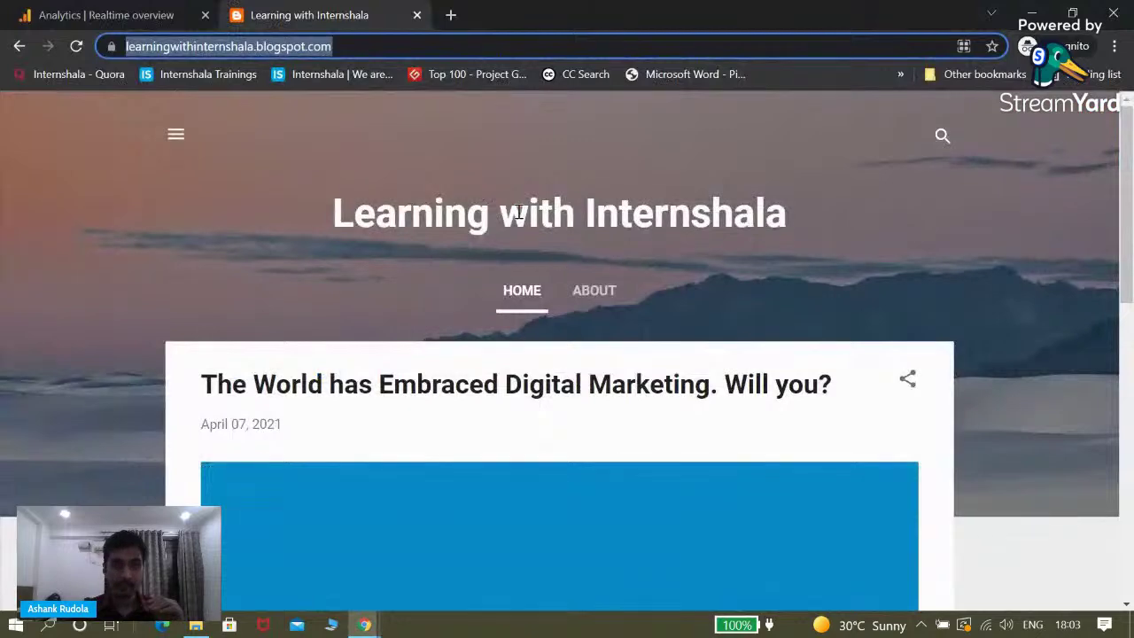
- Bring up the Analytics Realtime overview, now showing 0 users in 30 minutes
click(104, 9)
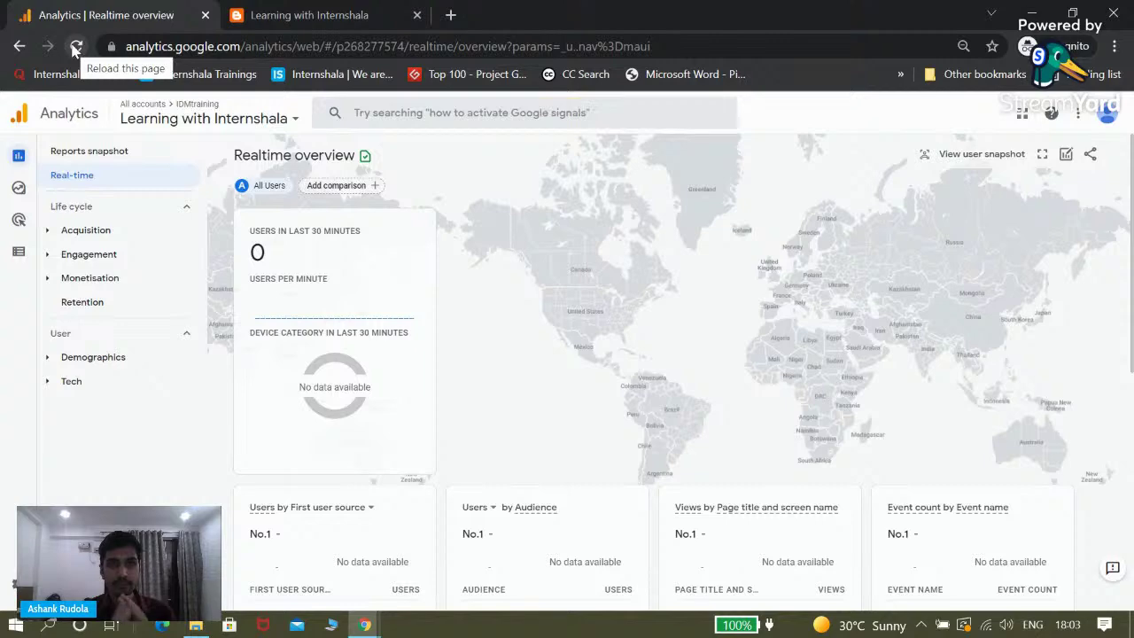
- Reload the blog page and the Analytics Realtime overview so live visitors appear
click(310, 15)
click(76, 46)
click(89, 11)
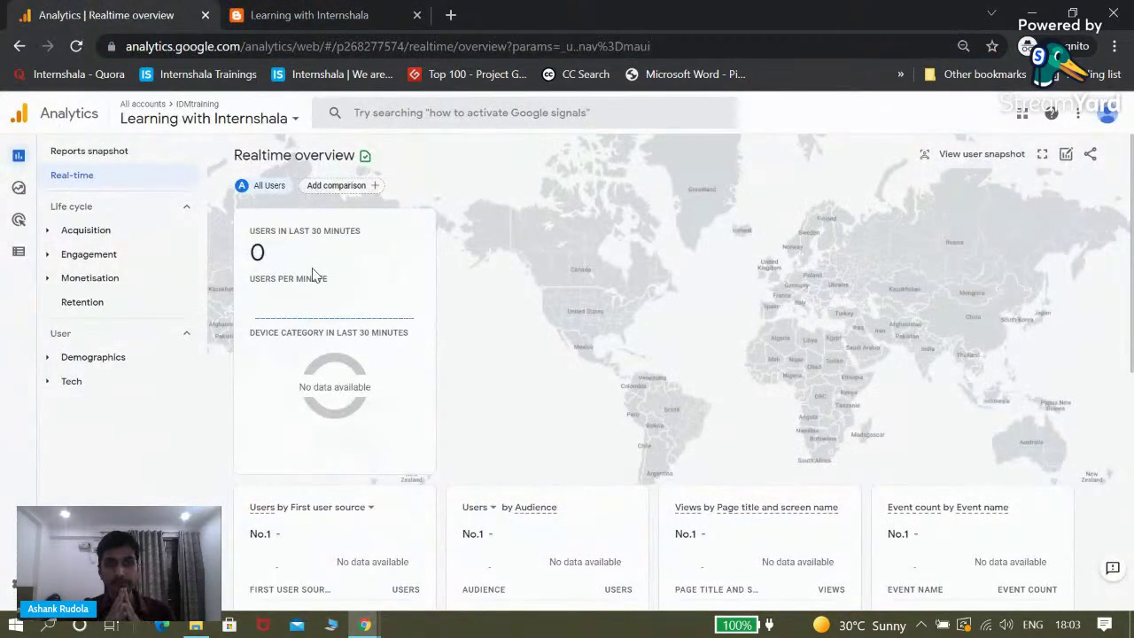
click(78, 50)
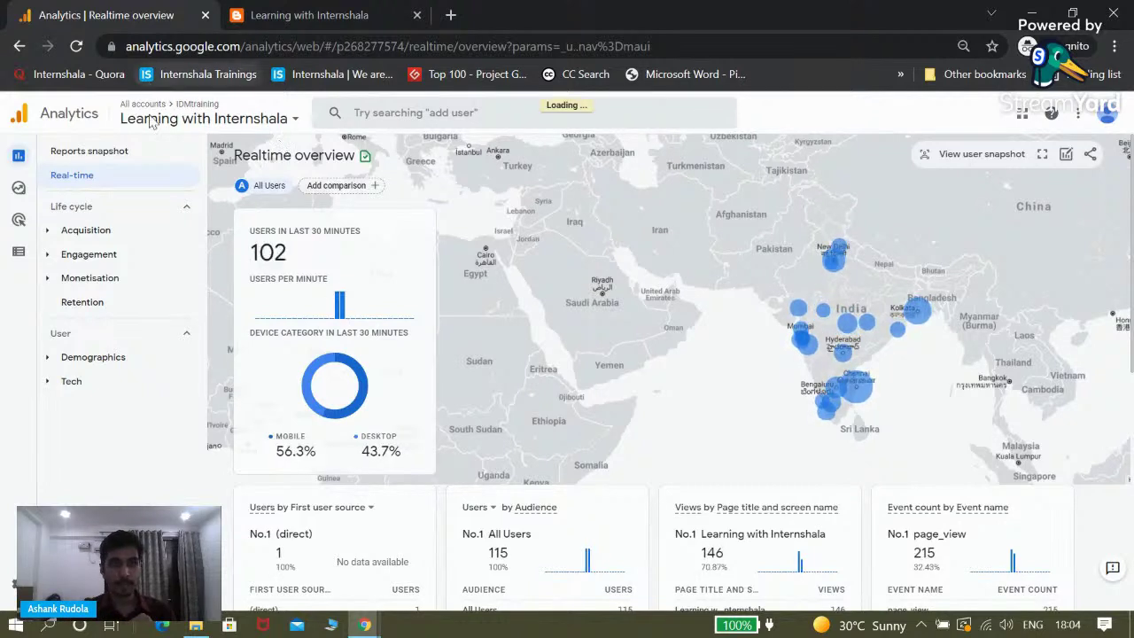
- Review the Realtime figures (164 users, 58.1% mobile) and expand the Acquisition report group
mouse_move(842, 326)
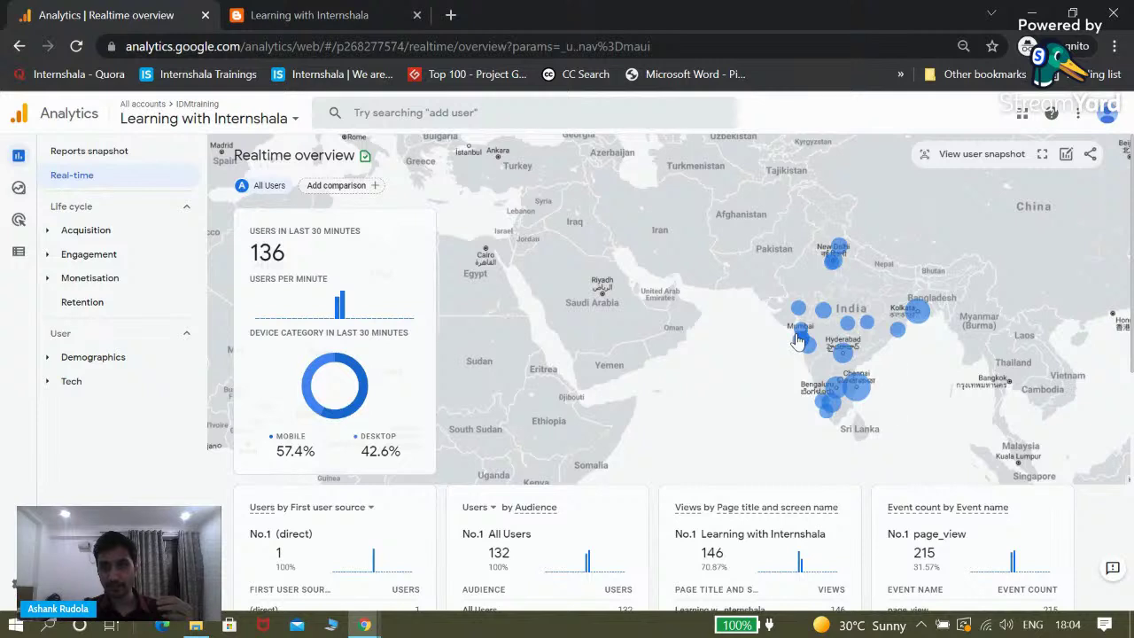
mouse_move(865, 390)
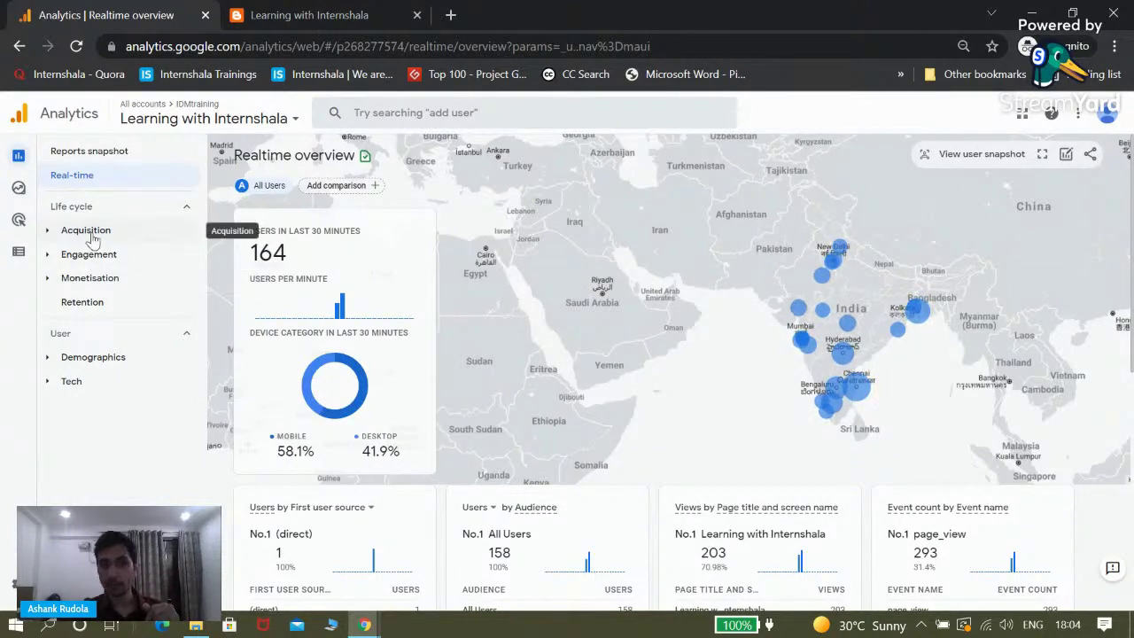
click(88, 232)
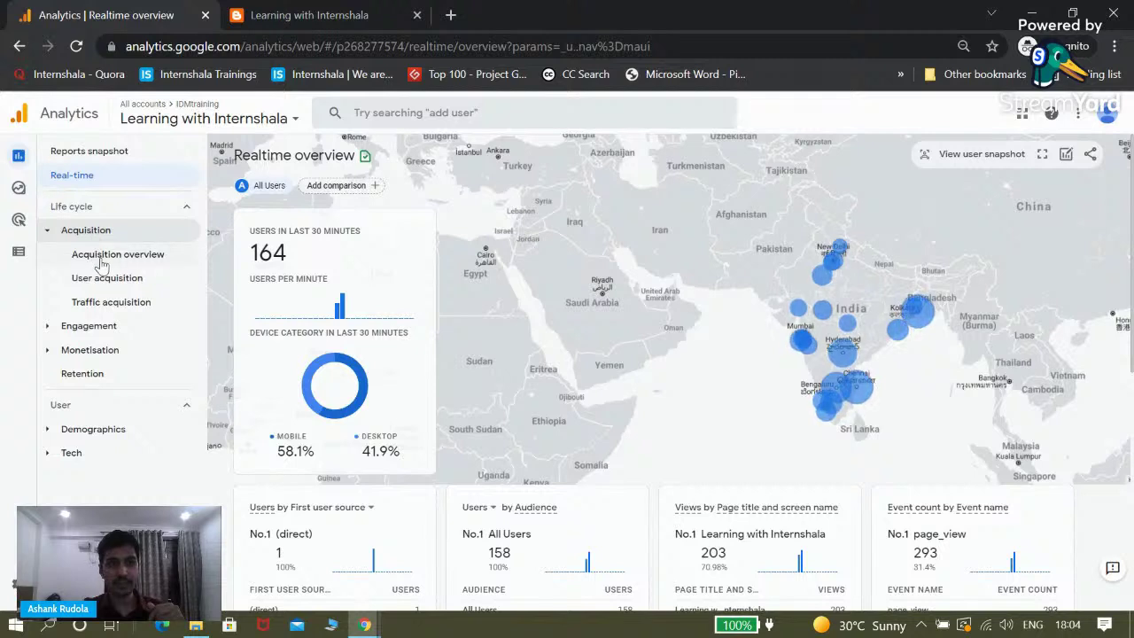
- Open Acquisition overview (226 users, 217 new) after a brief scroll through the blog
click(93, 257)
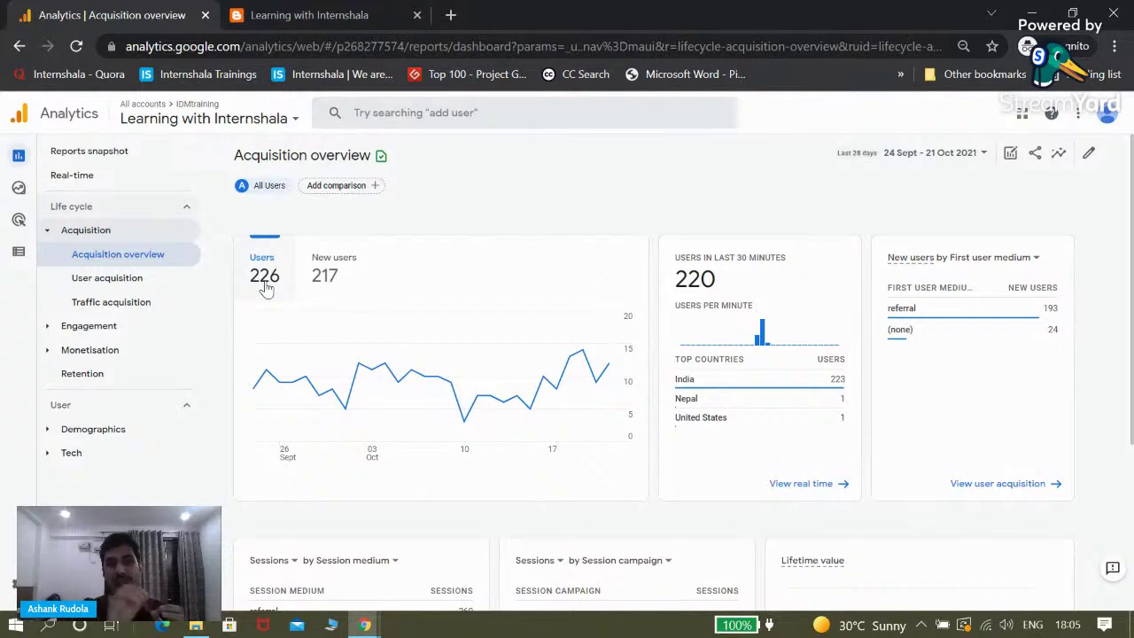
click(249, 11)
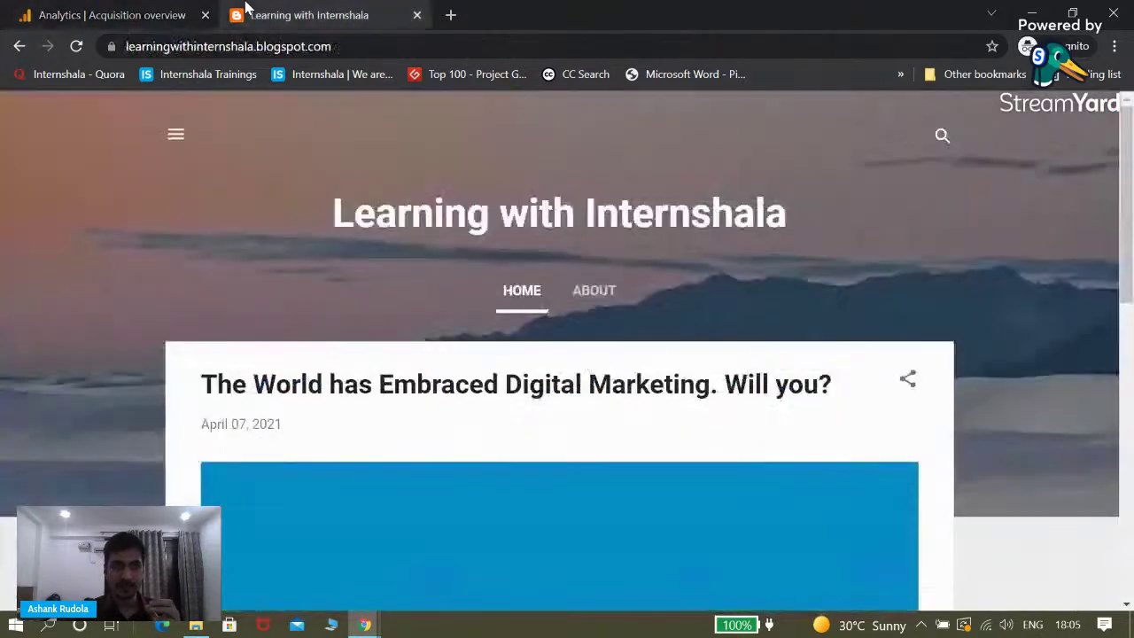
scroll(274, 249, down, 1)
scroll(275, 248, down, 4)
click(127, 14)
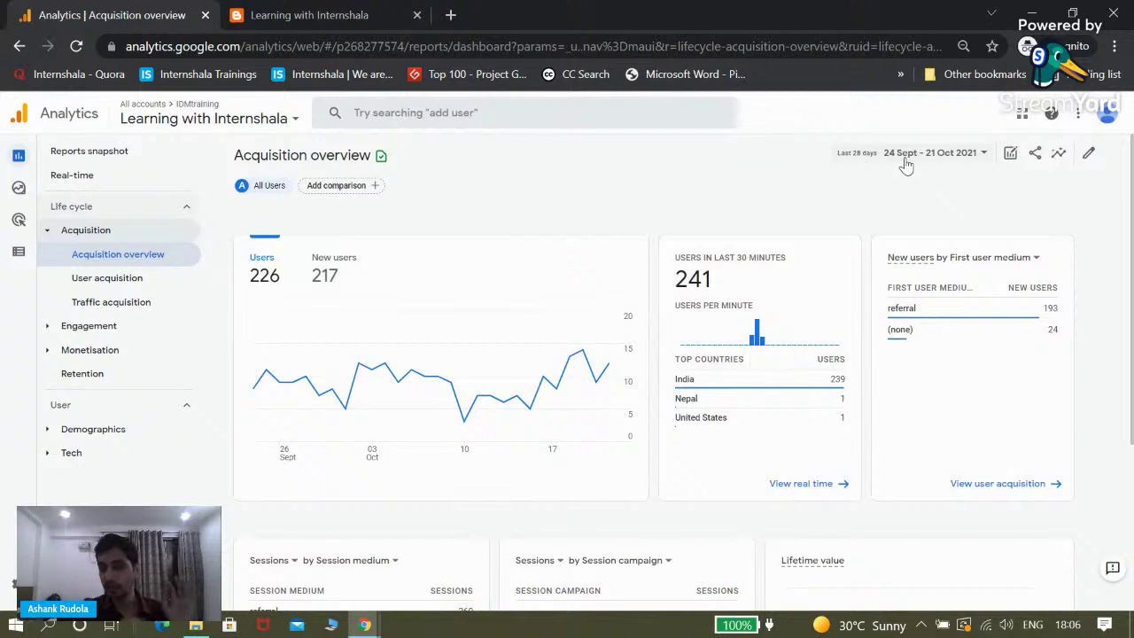
- Review the acquisition chart and First user medium figures, then switch to the blog's digital marketing post
mouse_move(268, 380)
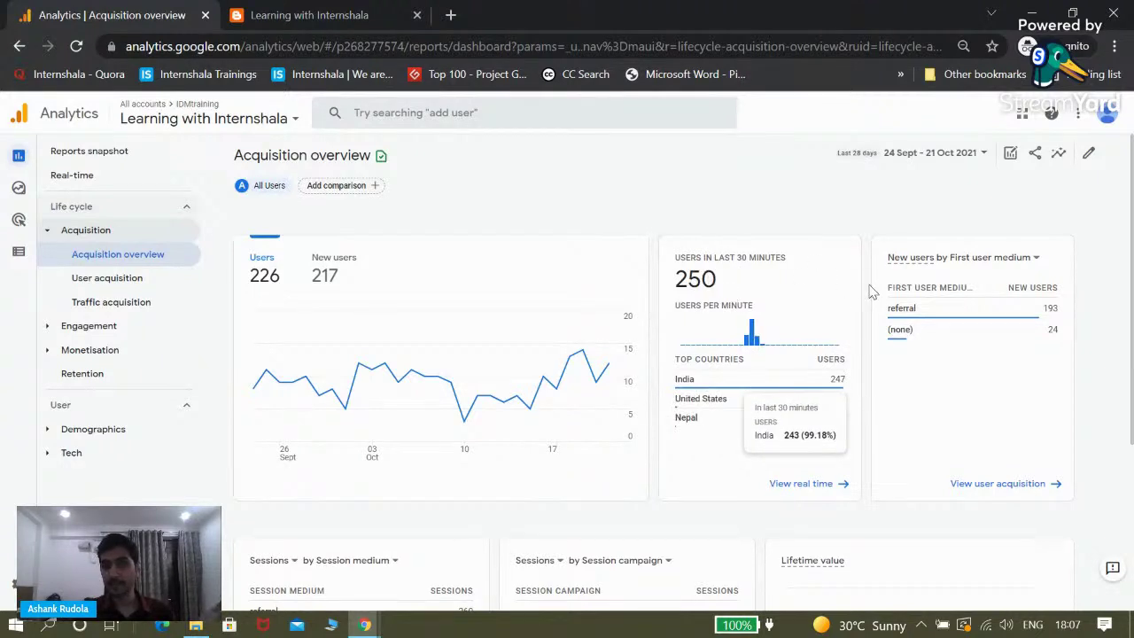
mouse_move(911, 288)
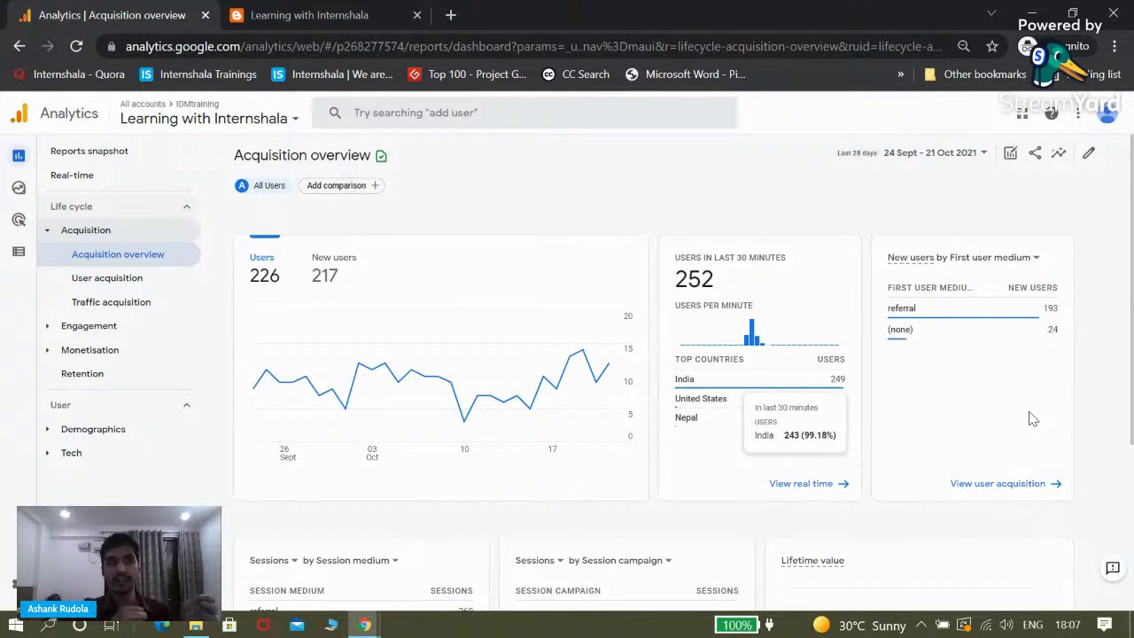
click(346, 15)
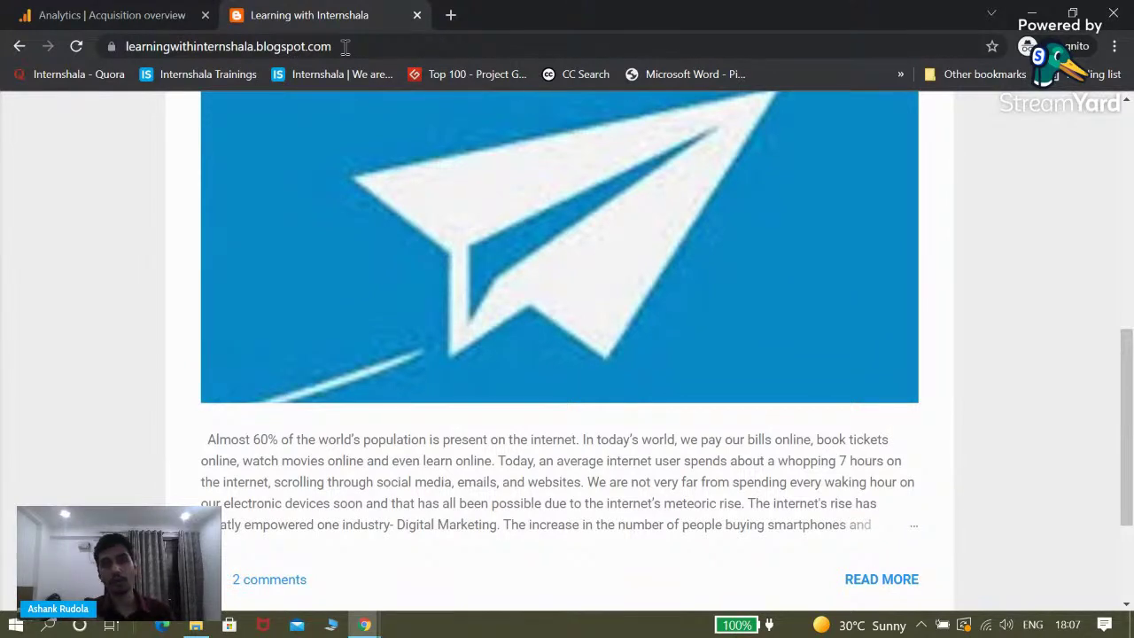
- Back on Acquisition overview, inspect new users by first user medium: referral 193, (none) 24
click(73, 9)
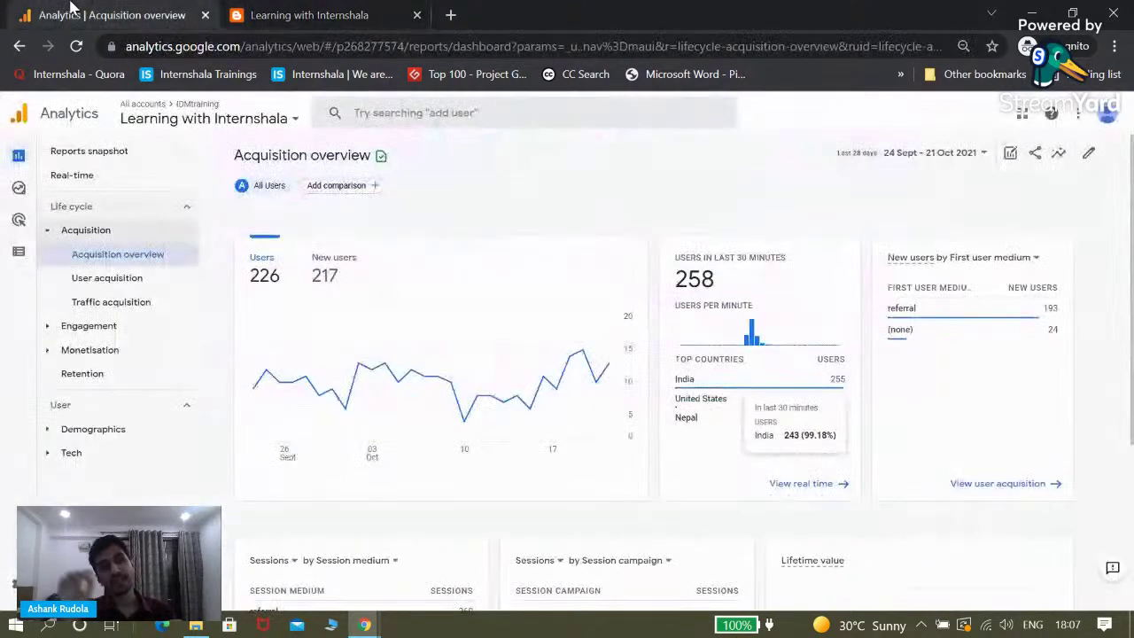
mouse_move(971, 316)
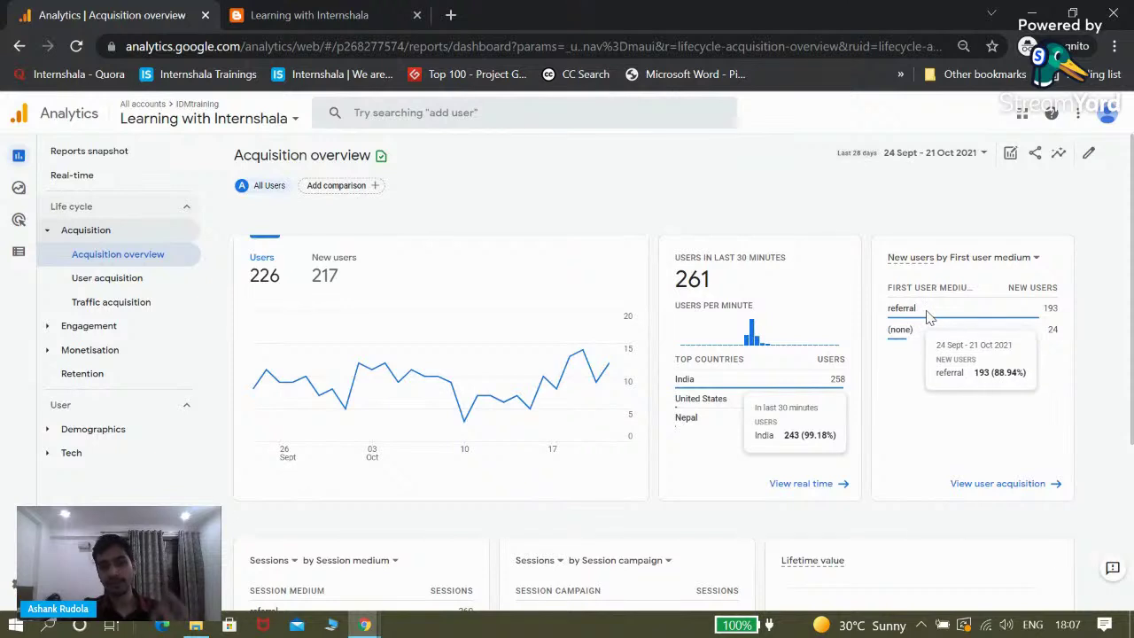
mouse_move(916, 344)
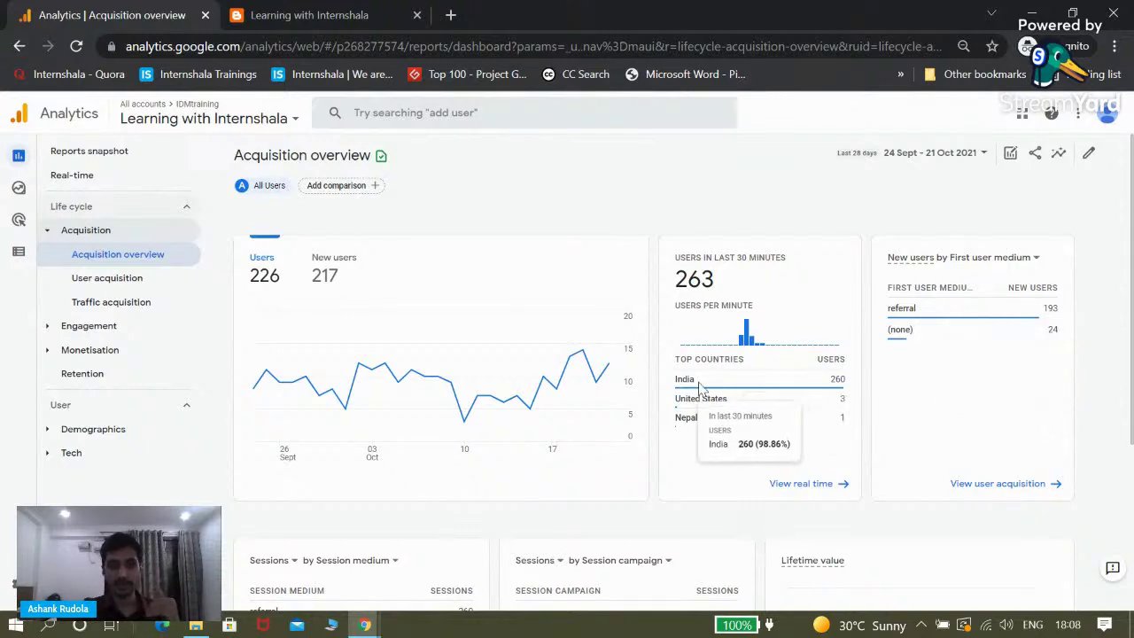
scroll(701, 382, down, 3)
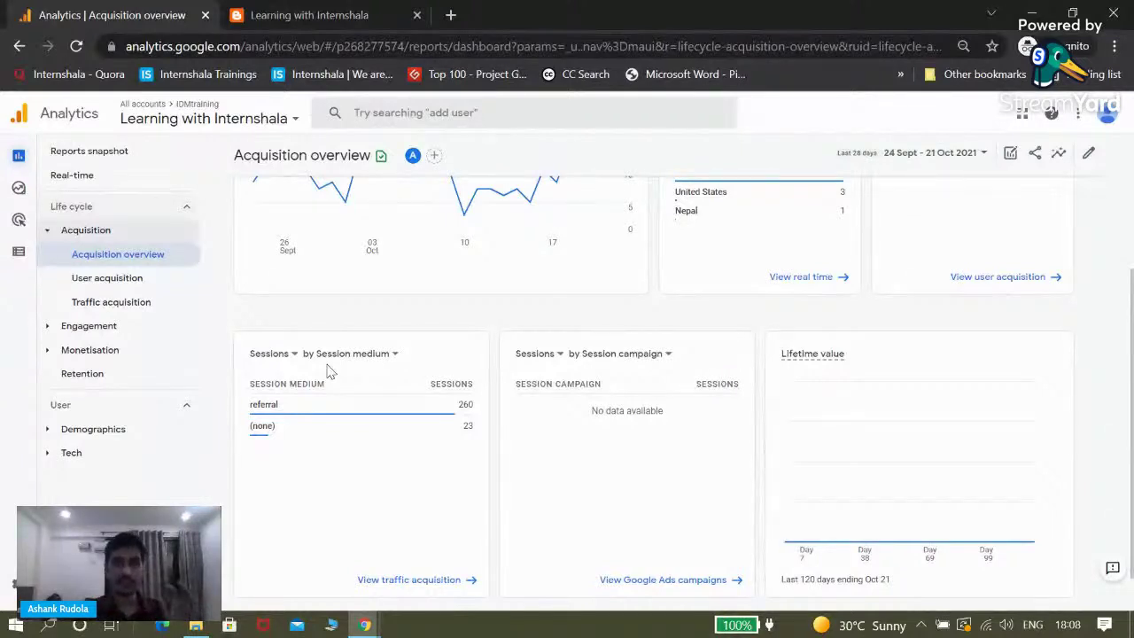
click(299, 7)
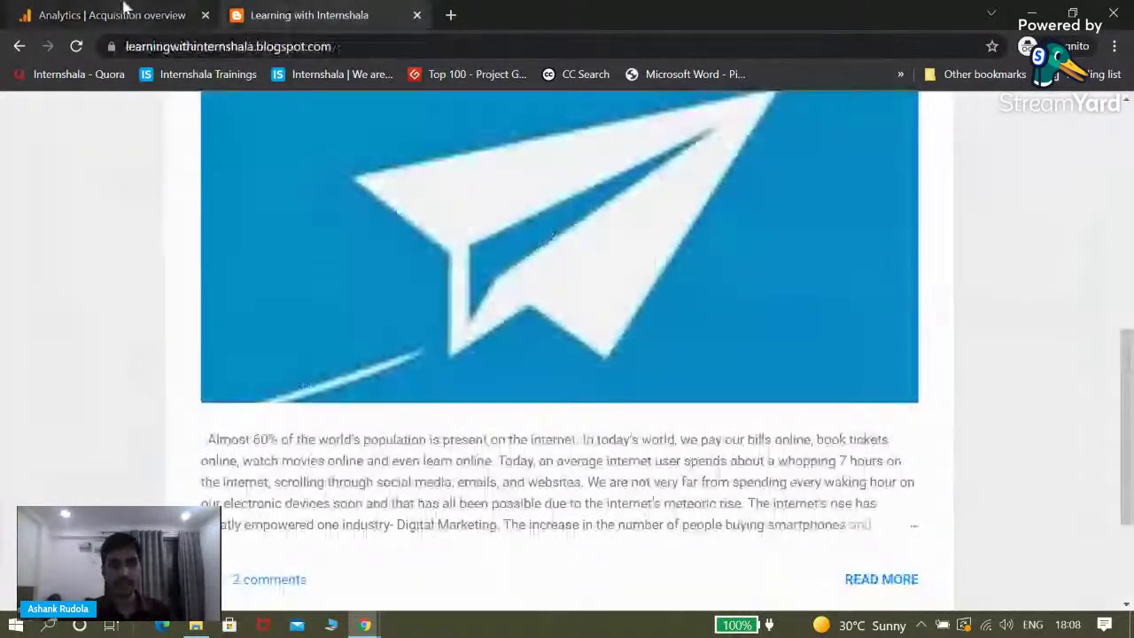
click(125, 7)
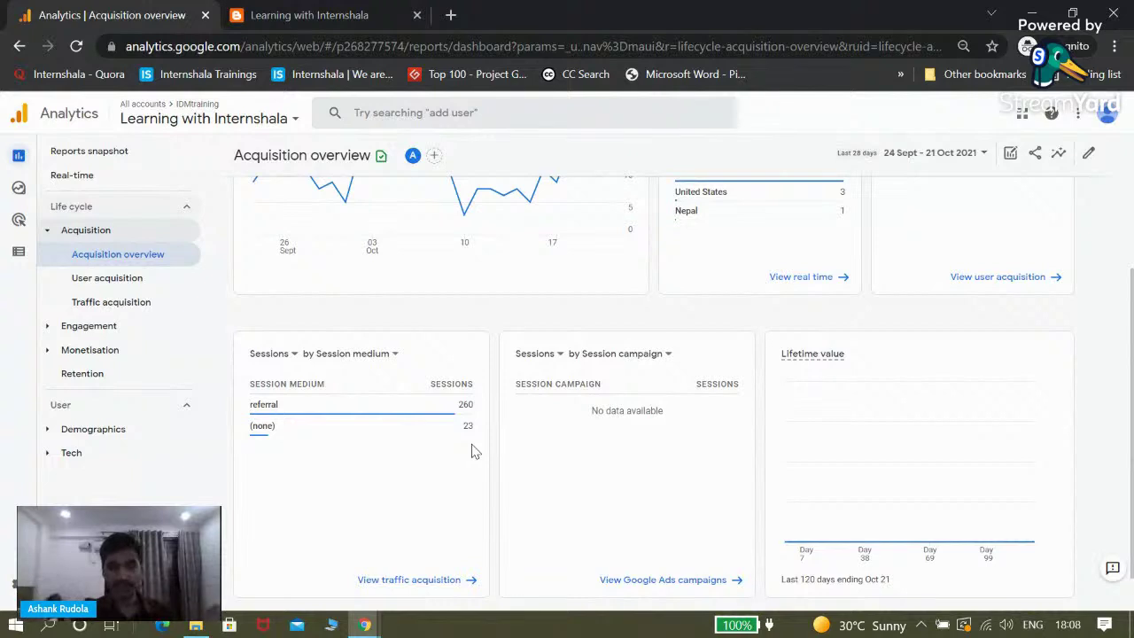
scroll(470, 450, up, 1)
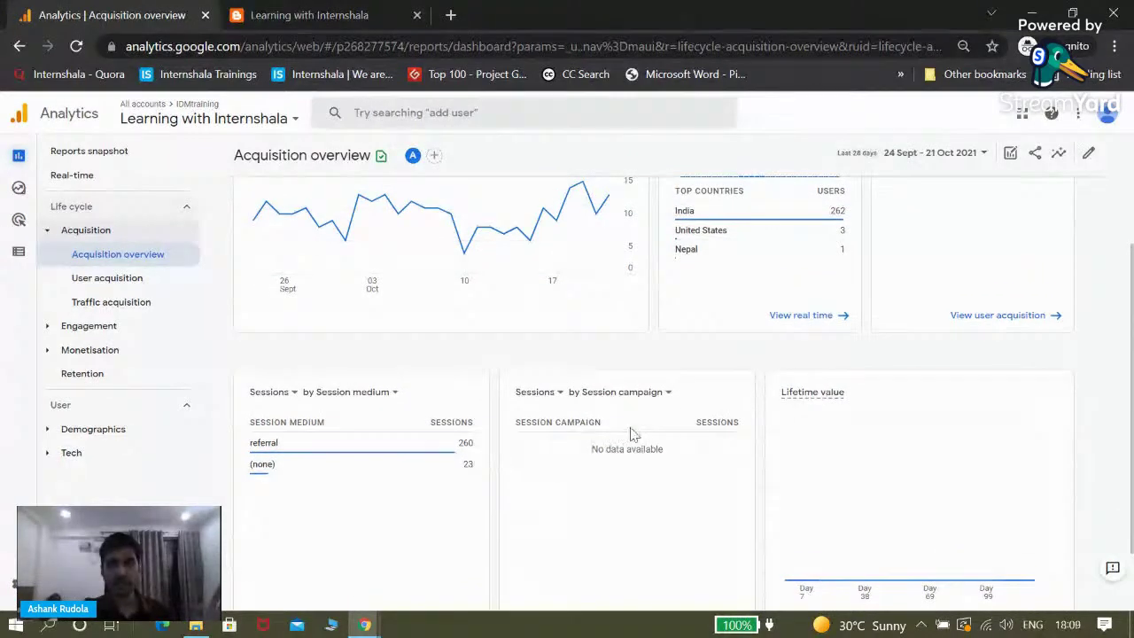
scroll(625, 443, down, 2)
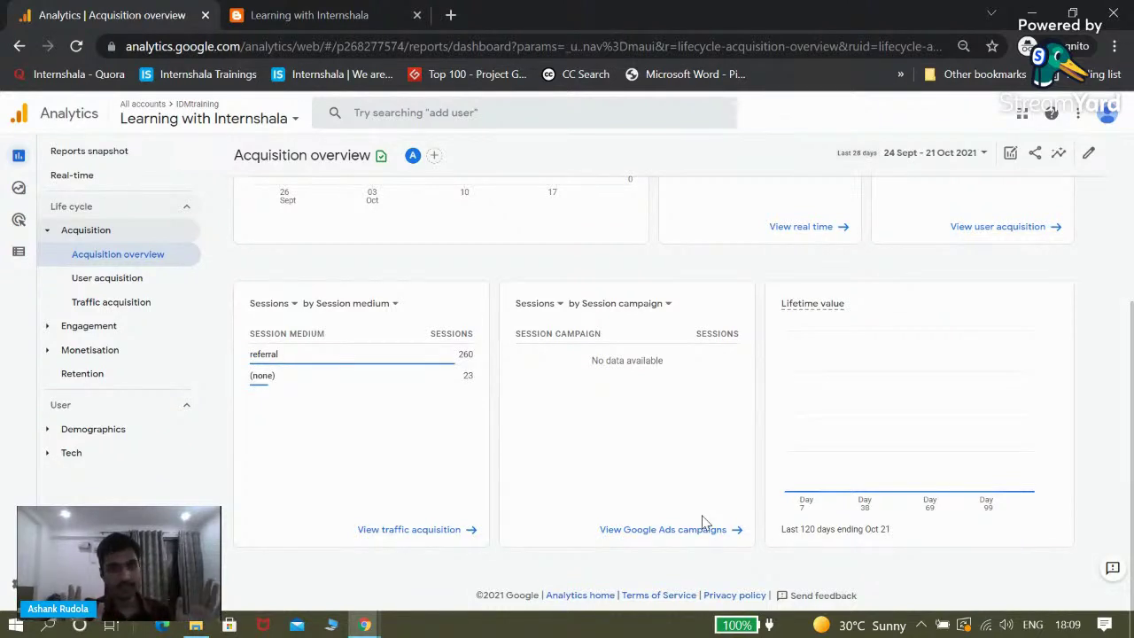
- Zoom the dashboard in twice, then load the Engagement overview (0m 30s average engagement time)
key(ctrl+plus)
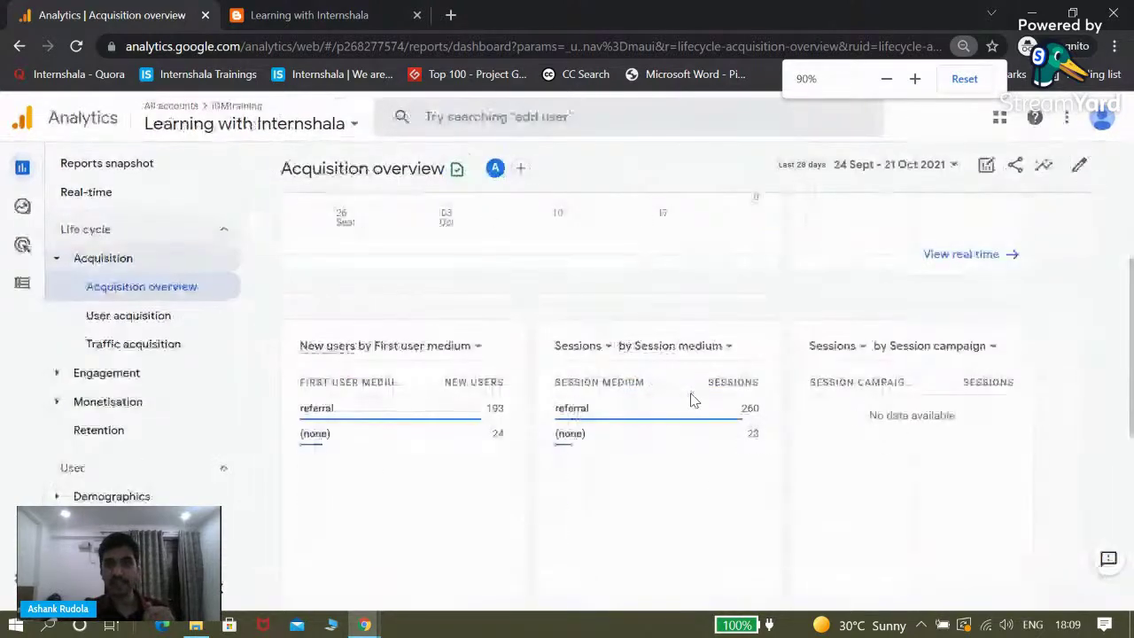
key(ctrl+plus)
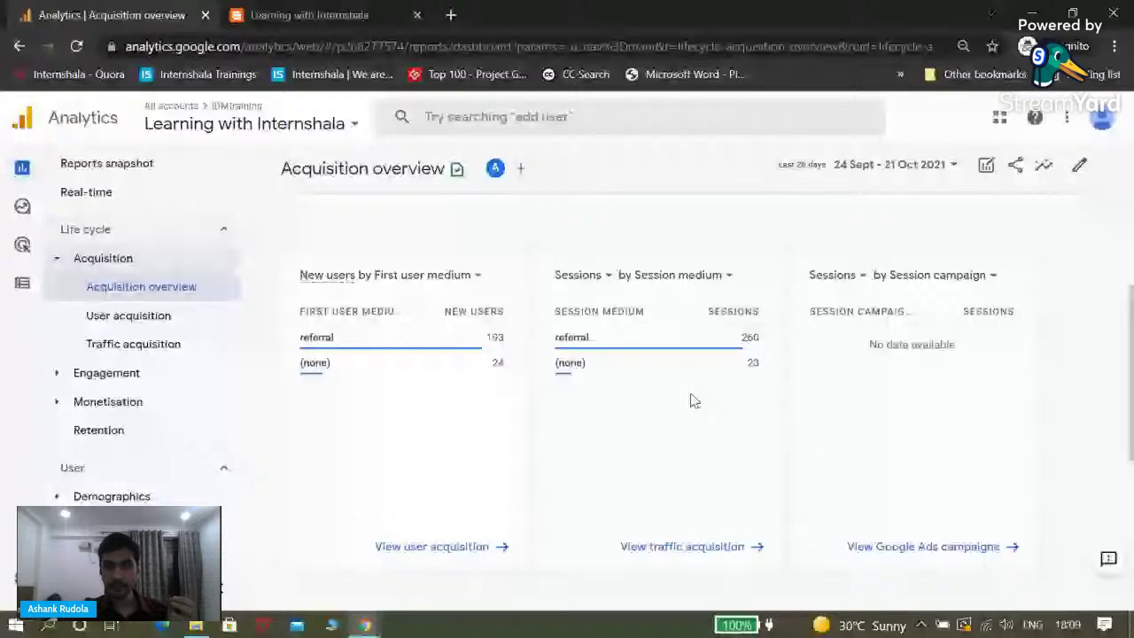
scroll(694, 401, up, 2)
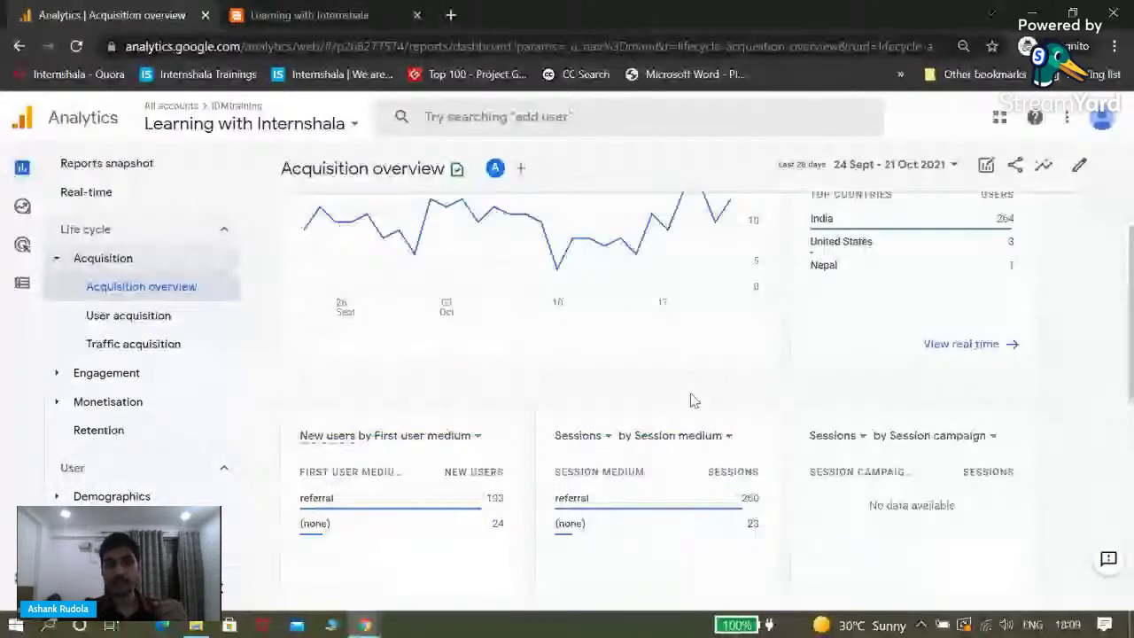
scroll(694, 400, up, 3)
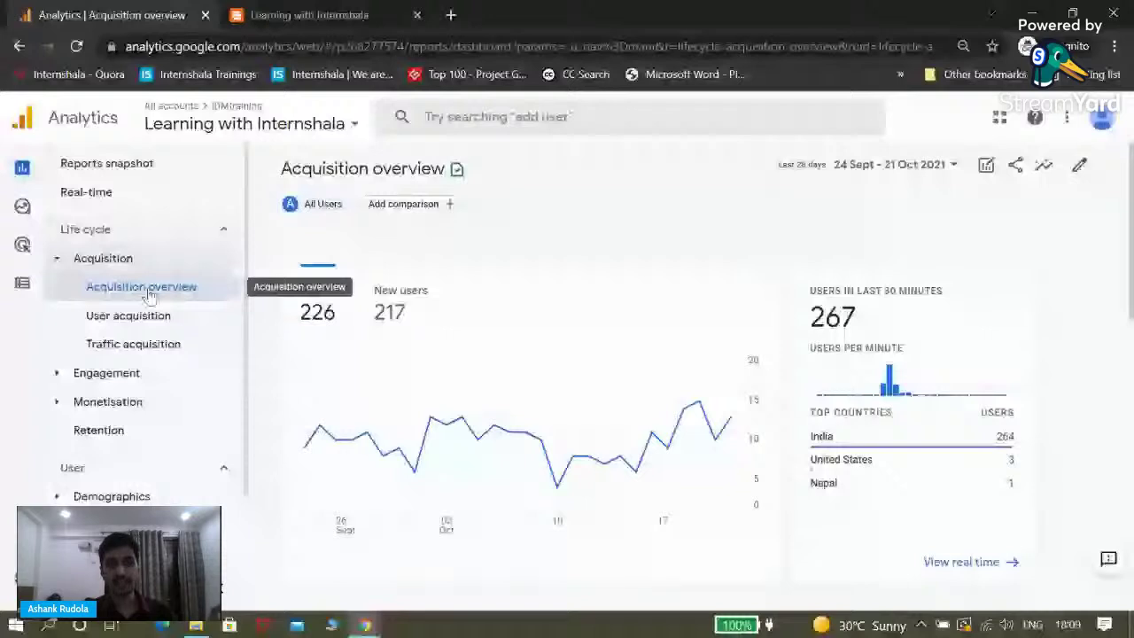
scroll(646, 441, down, 3)
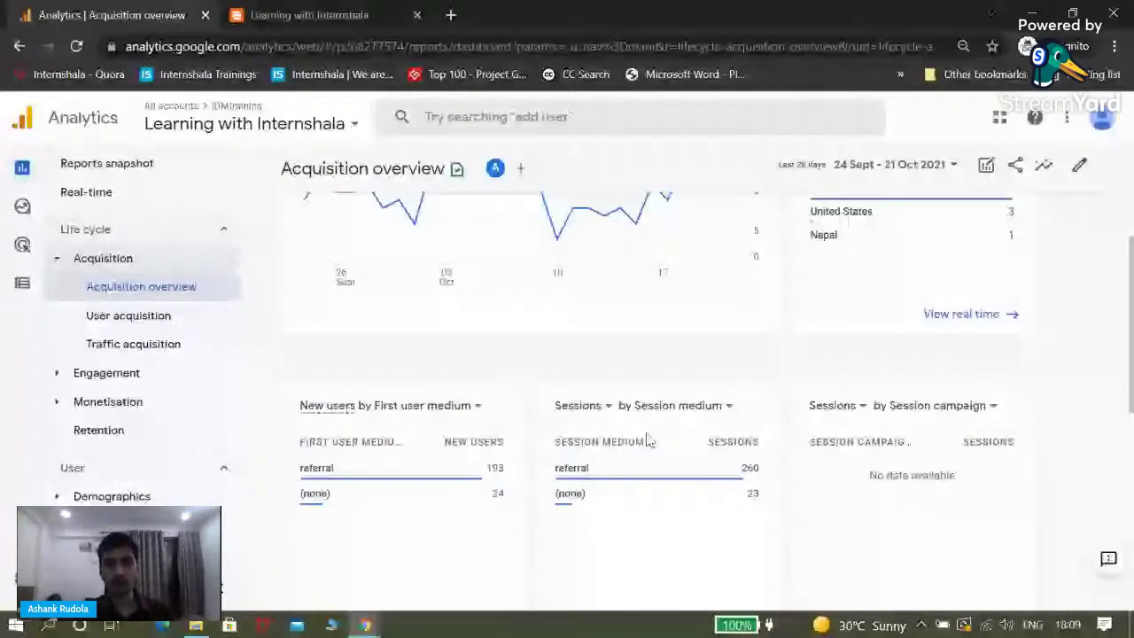
scroll(656, 469, down, 1)
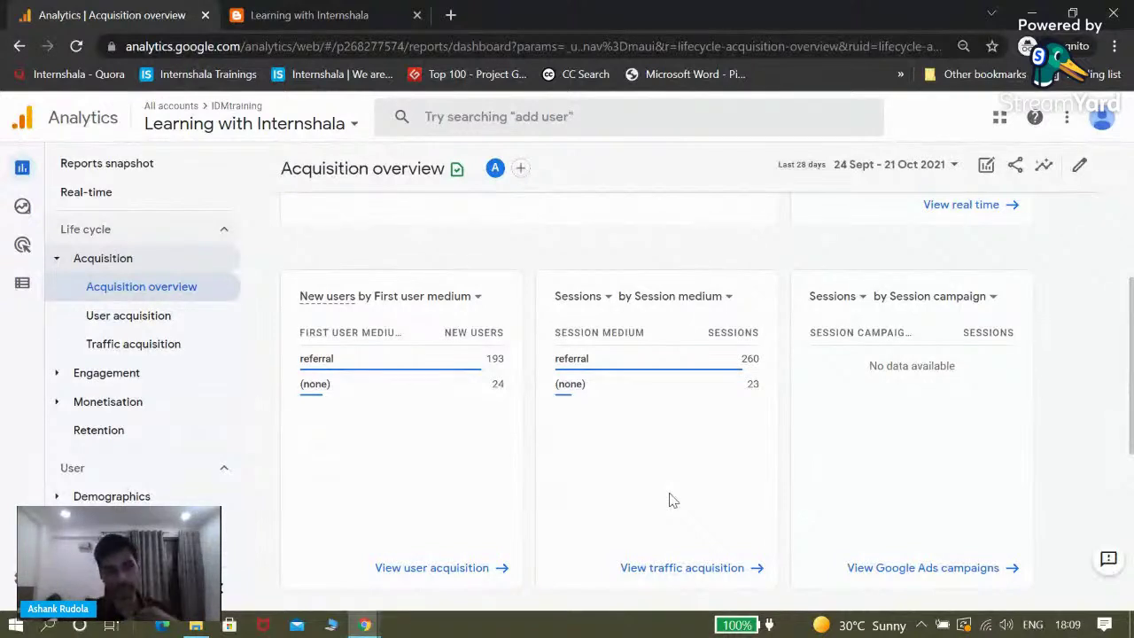
click(131, 379)
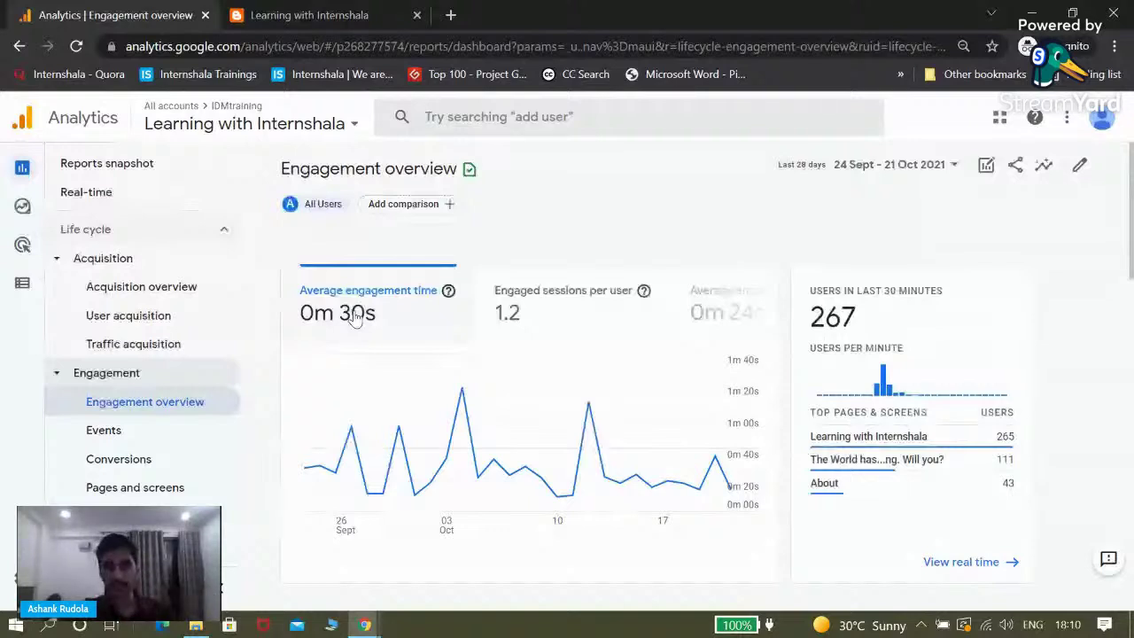
- Chart engaged sessions per user, then the third Average engagement time metric, and scroll to top pages
click(532, 306)
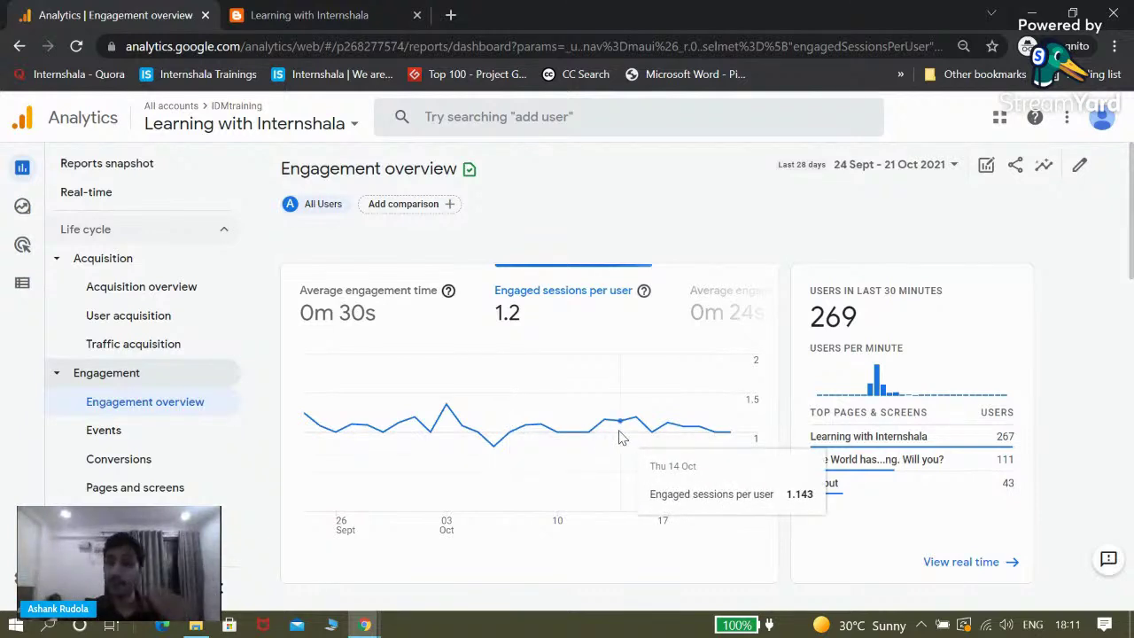
click(696, 323)
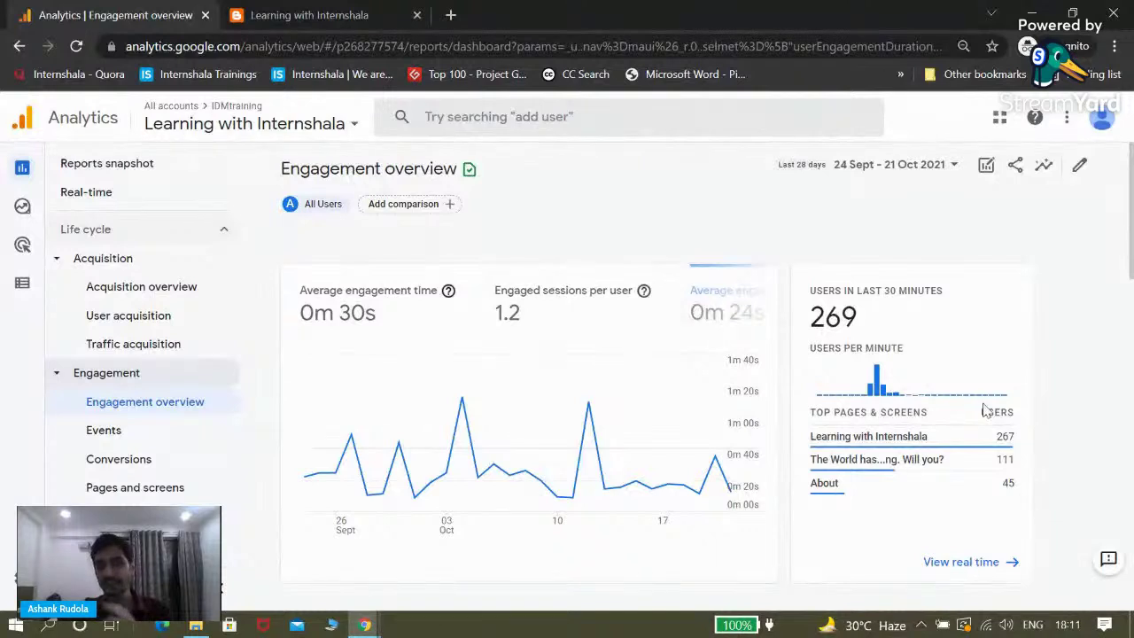
scroll(1013, 454, down, 1)
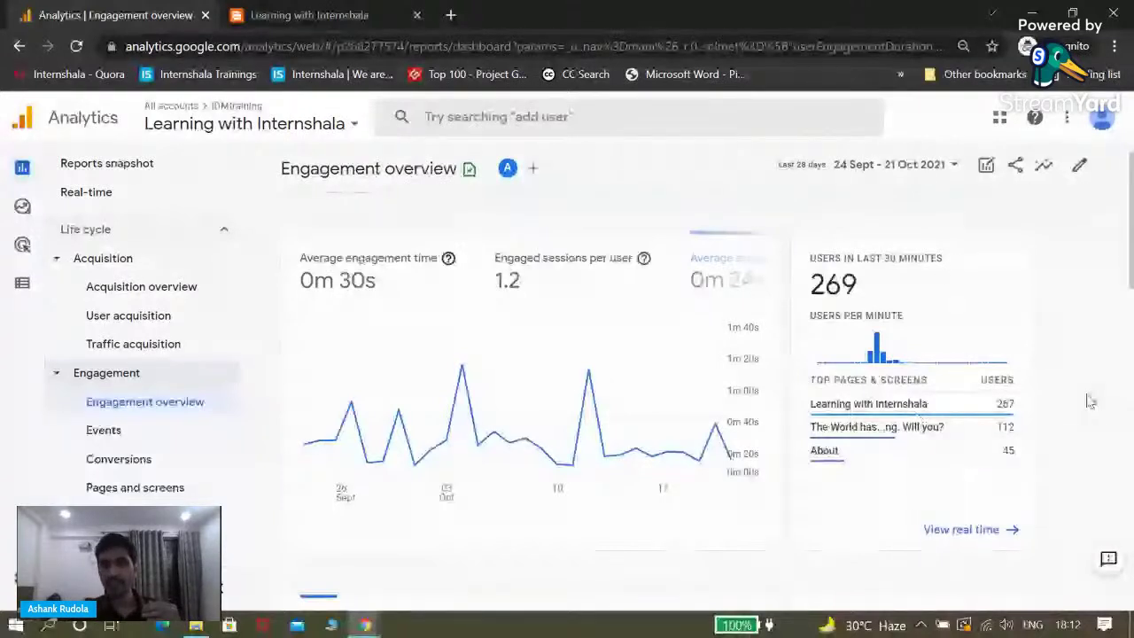
scroll(1095, 406, down, 1)
mouse_move(1007, 307)
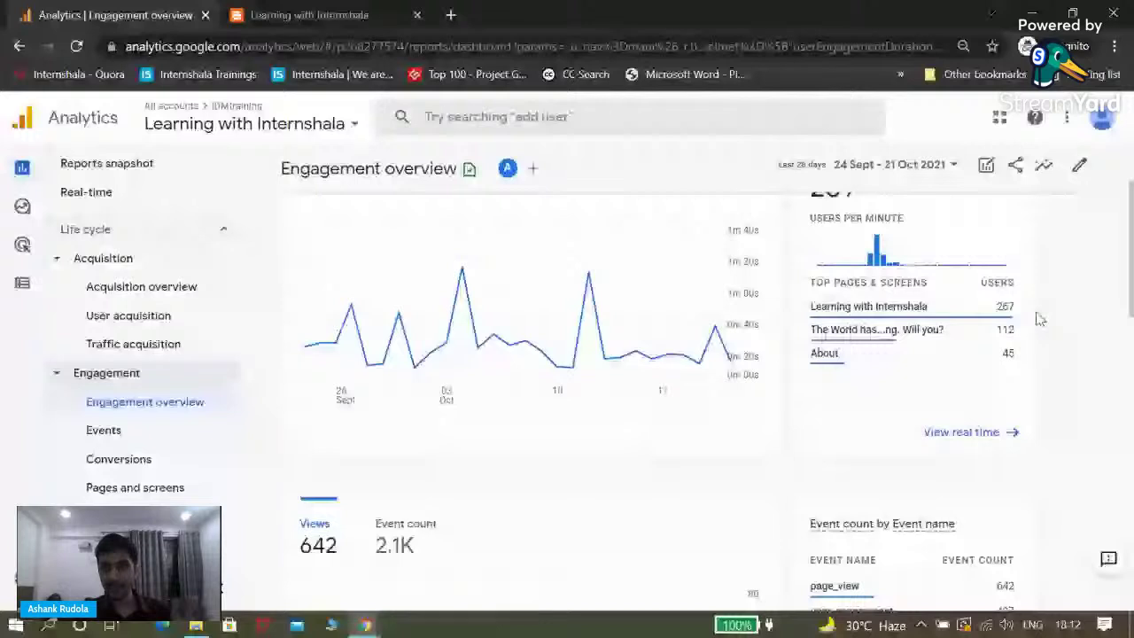
mouse_move(864, 330)
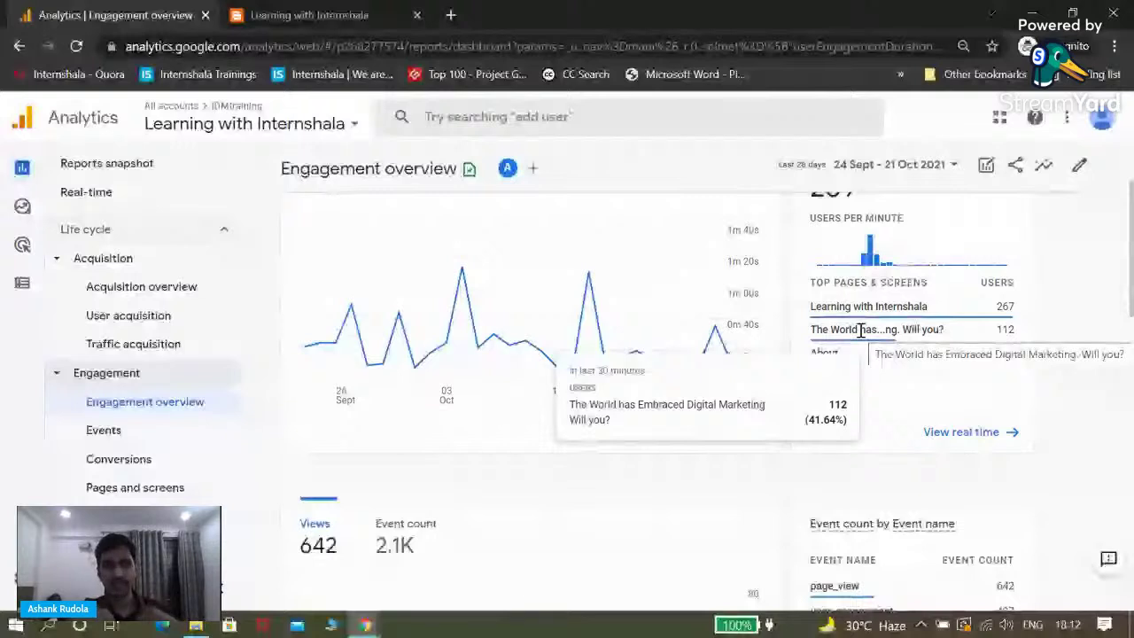
mouse_move(876, 359)
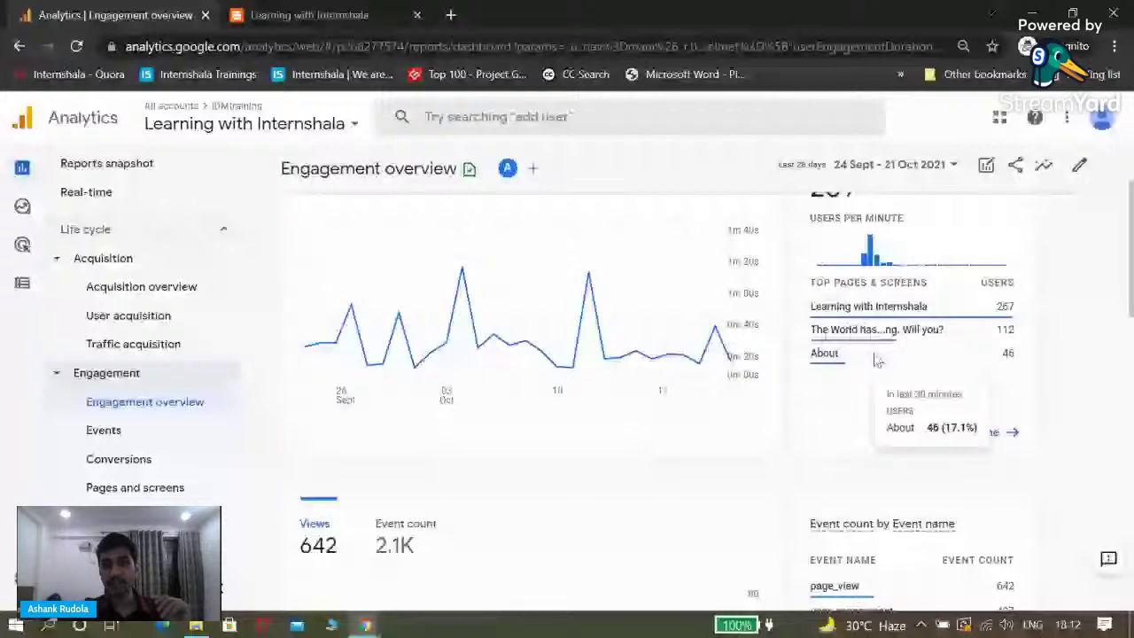
scroll(773, 399, down, 2)
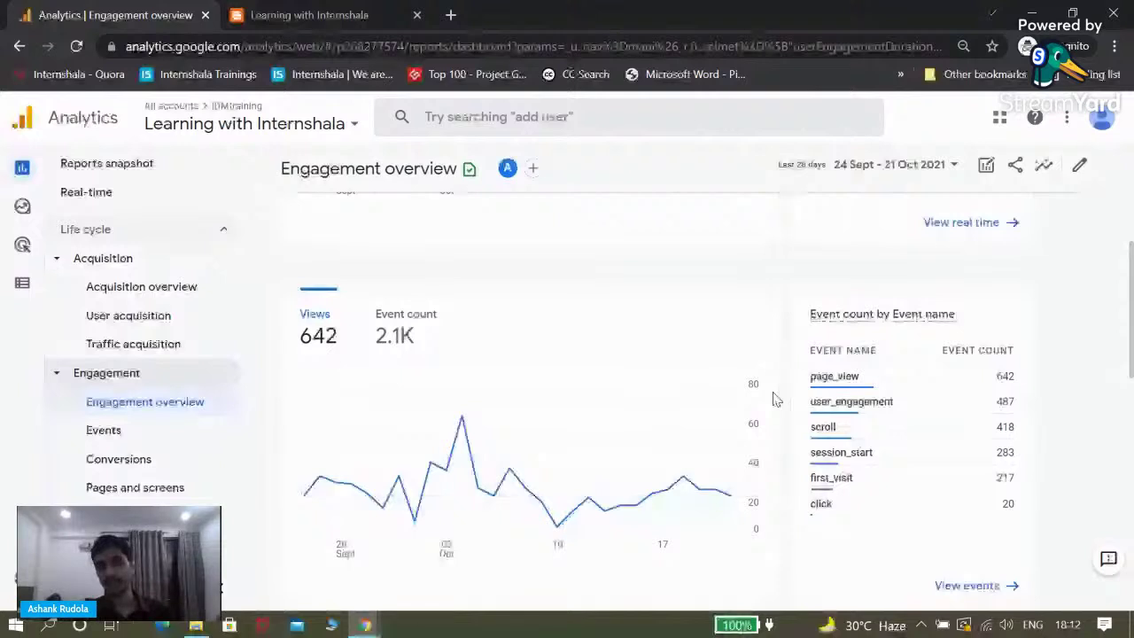
- Chart Event count (2.1K) and read event rows: scroll 418, session_start 283, first_visit 217, click 20
click(404, 346)
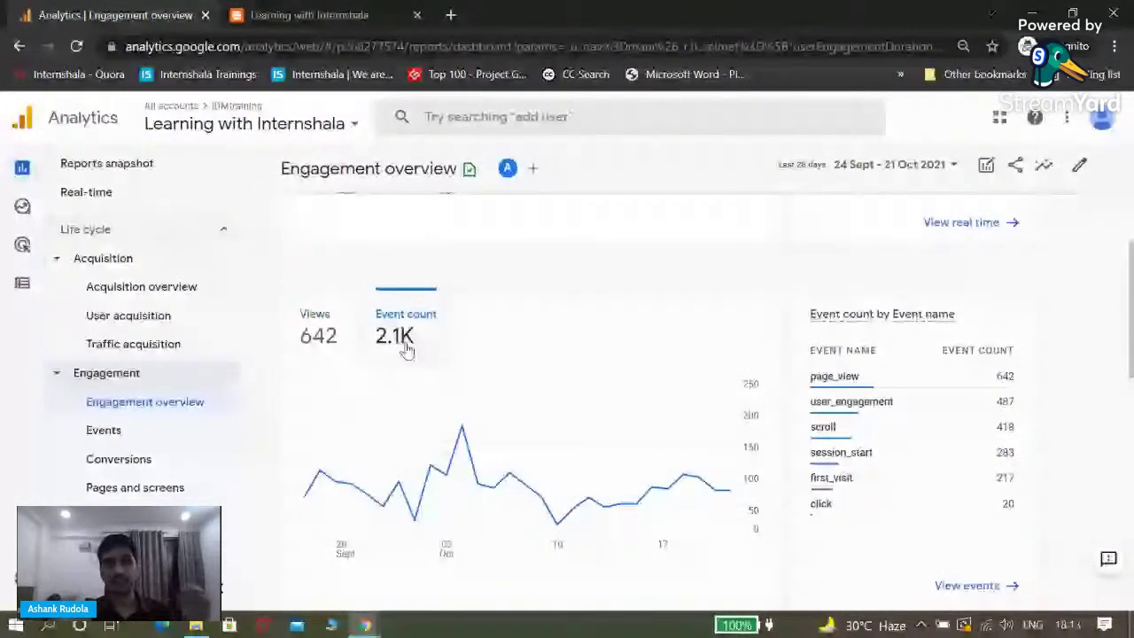
mouse_move(904, 381)
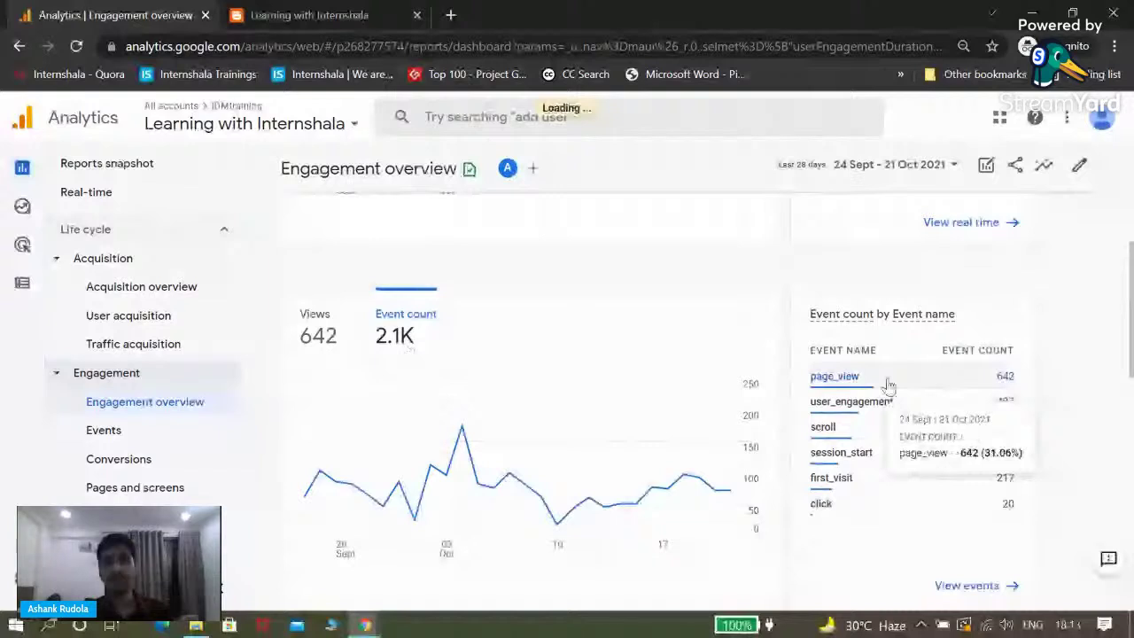
mouse_move(897, 414)
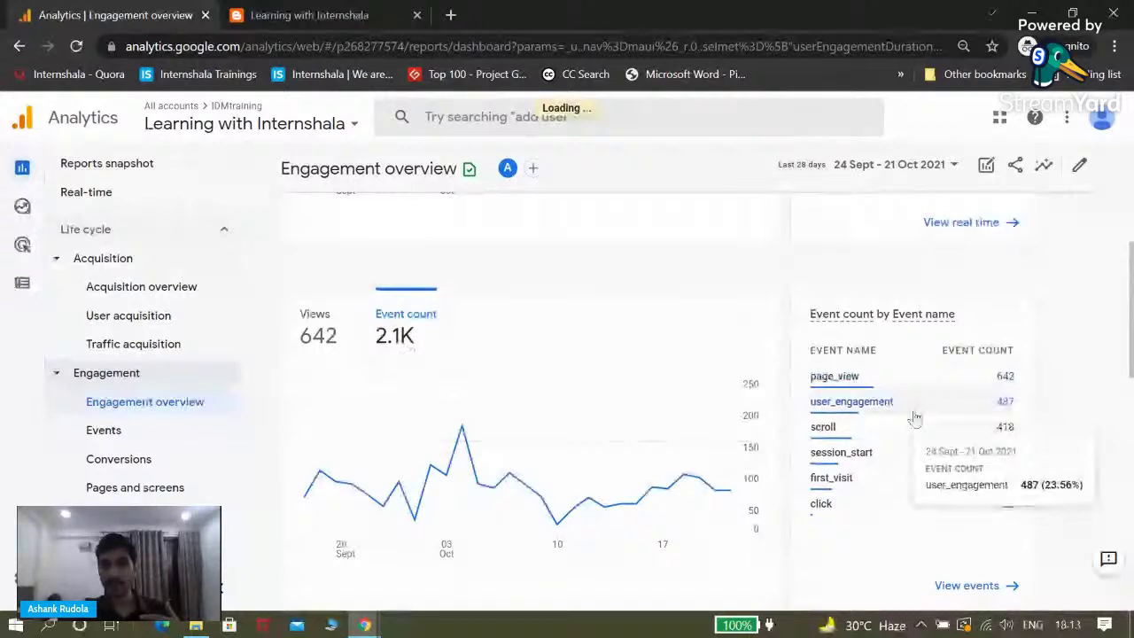
scroll(886, 420, up, 1)
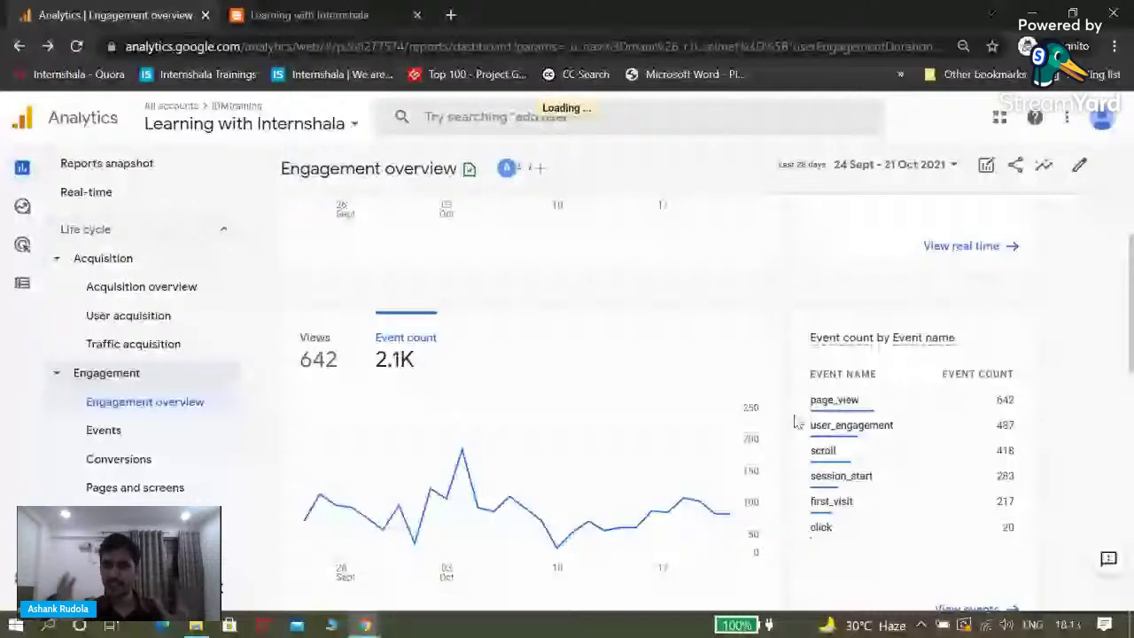
mouse_move(865, 432)
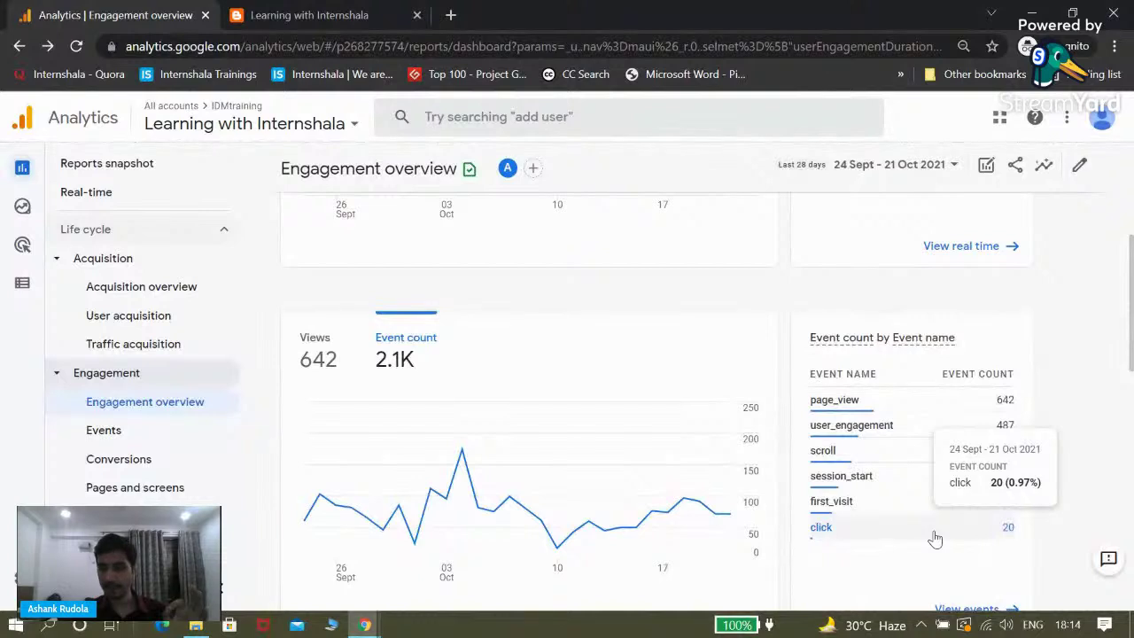
scroll(936, 538, down, 1)
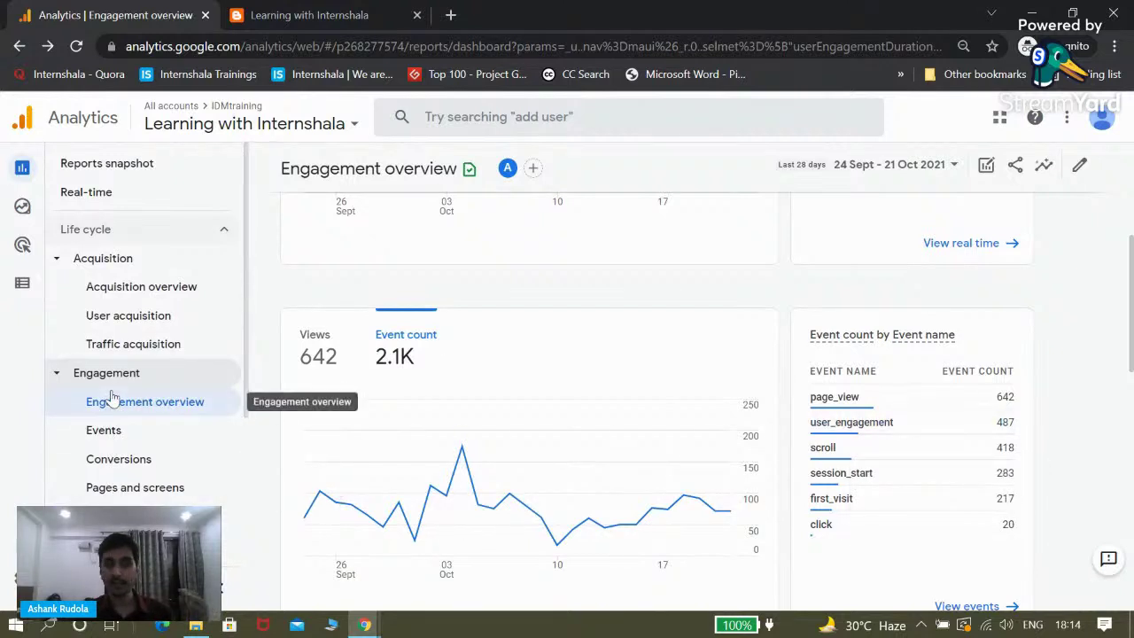
- Collapse the Engagement and Acquisition report groups and switch to the StreamYard studio
click(53, 376)
click(54, 266)
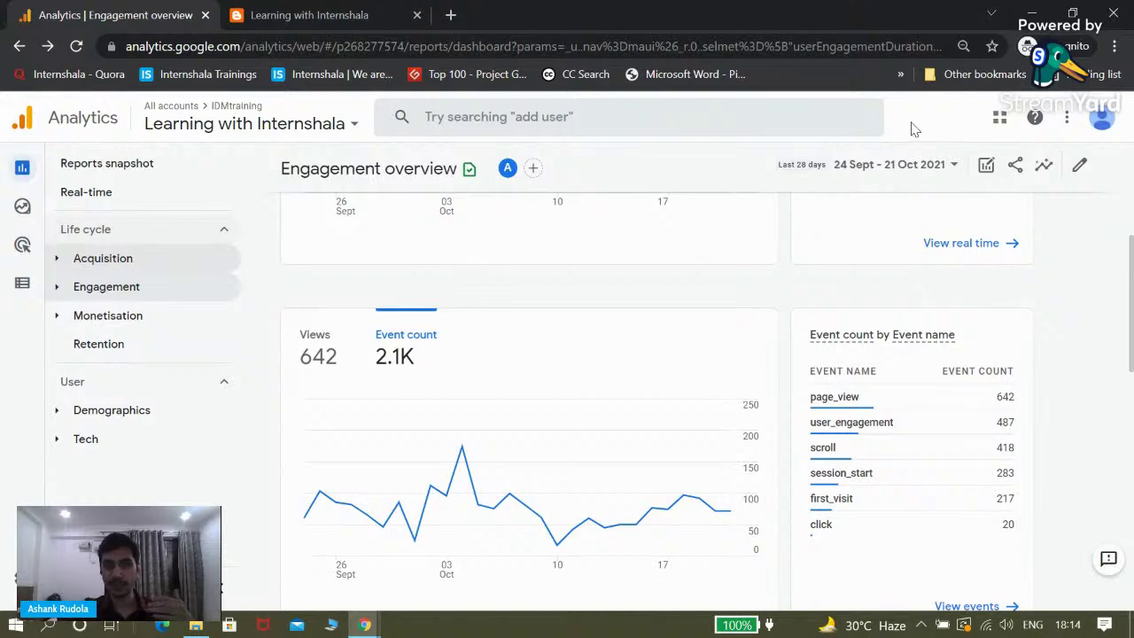
key(alt+Tab)
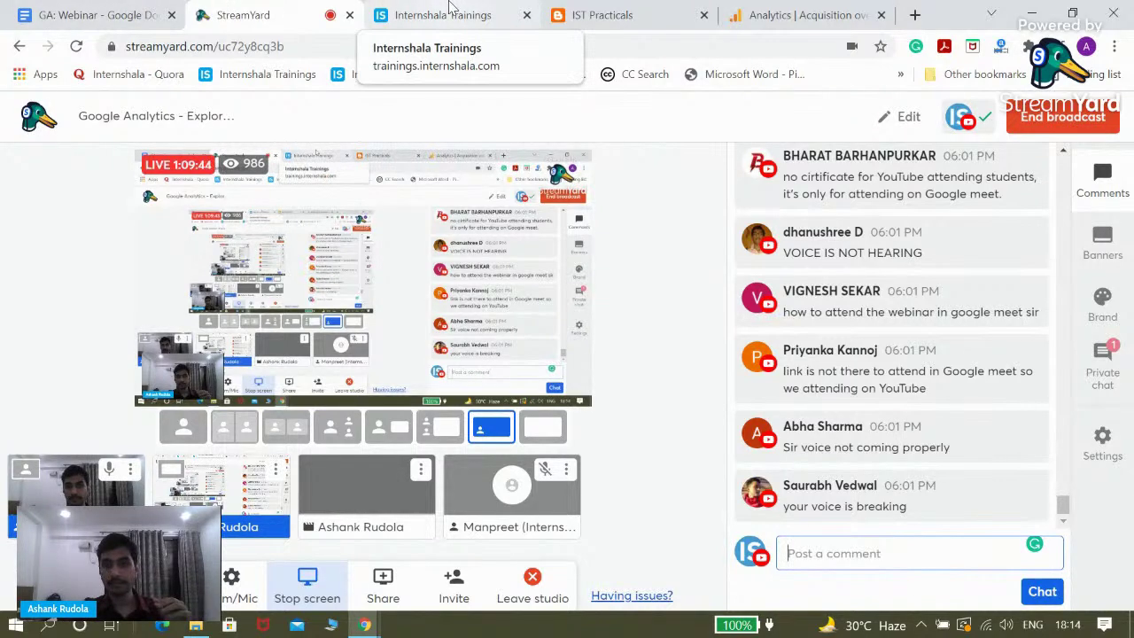
- Check the private guest chat, then bring back the viewers' comments and scroll through them
click(1106, 371)
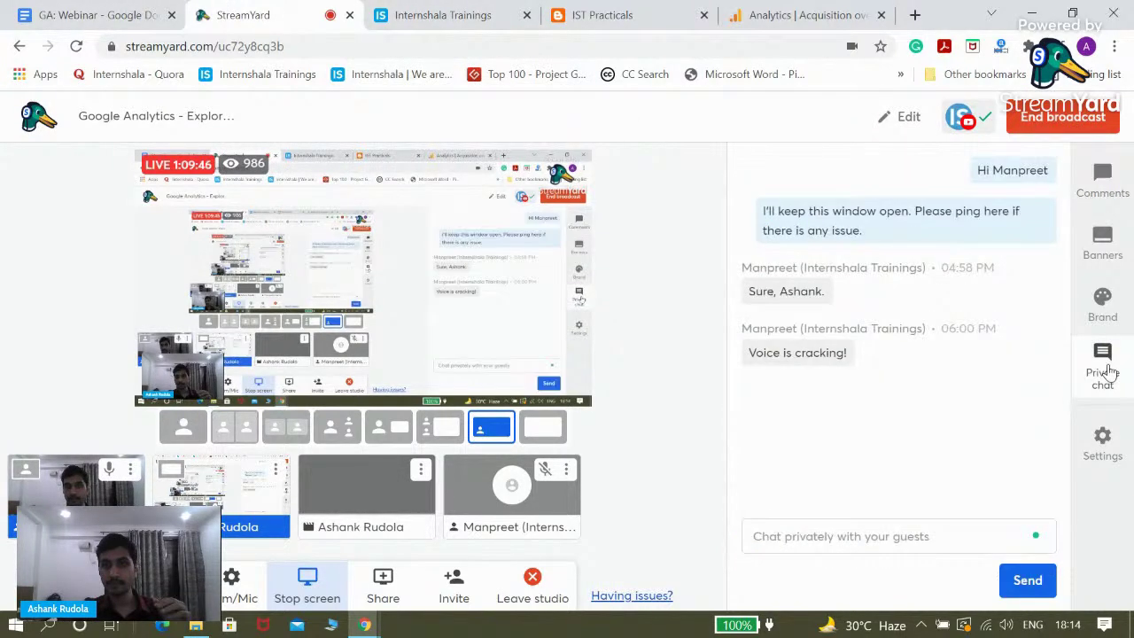
click(461, 8)
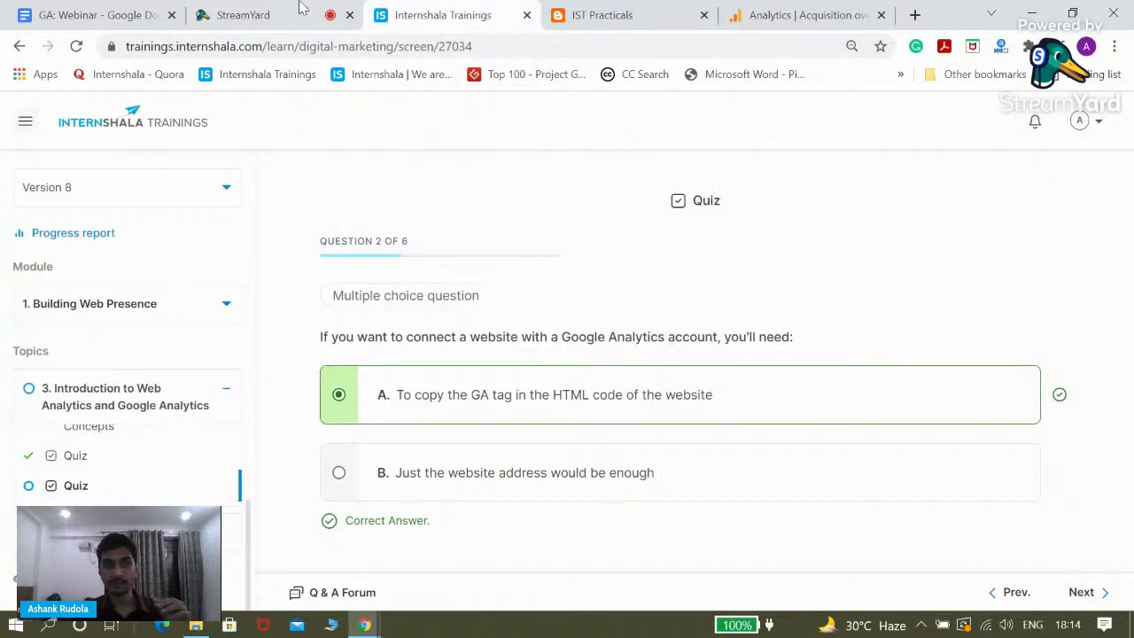
click(326, 13)
click(1124, 188)
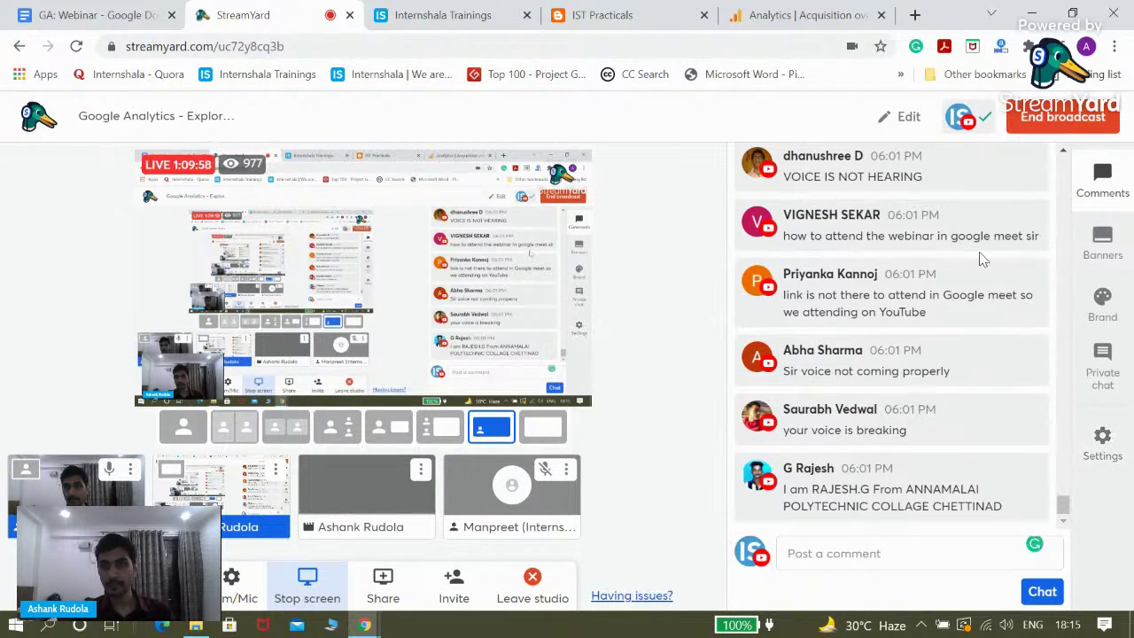
mouse_move(985, 305)
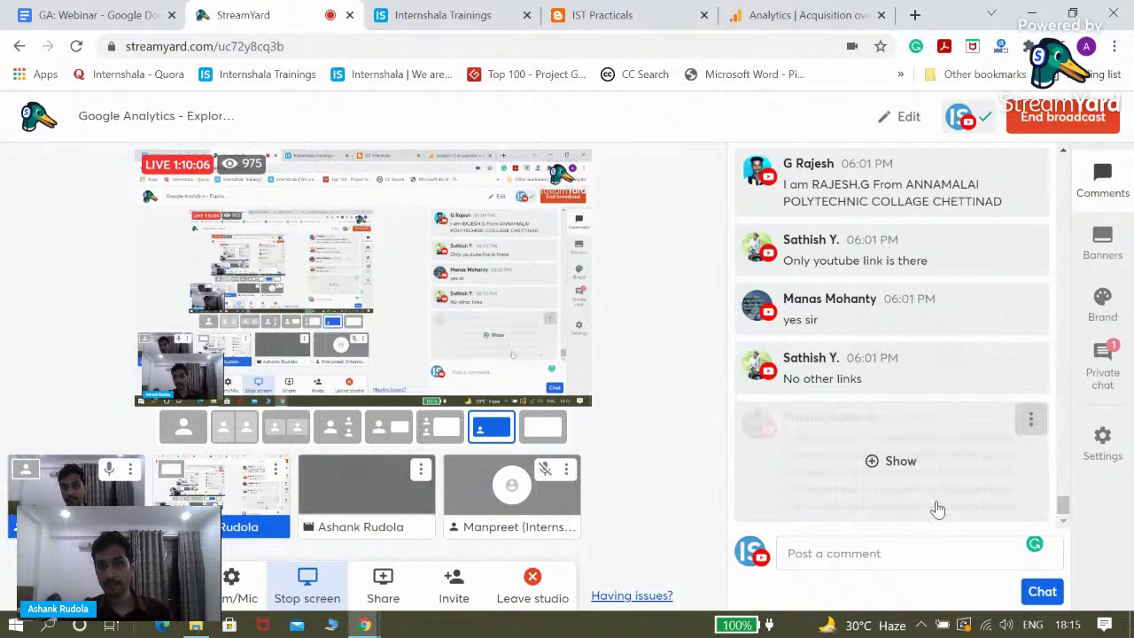
scroll(955, 415, up, 5)
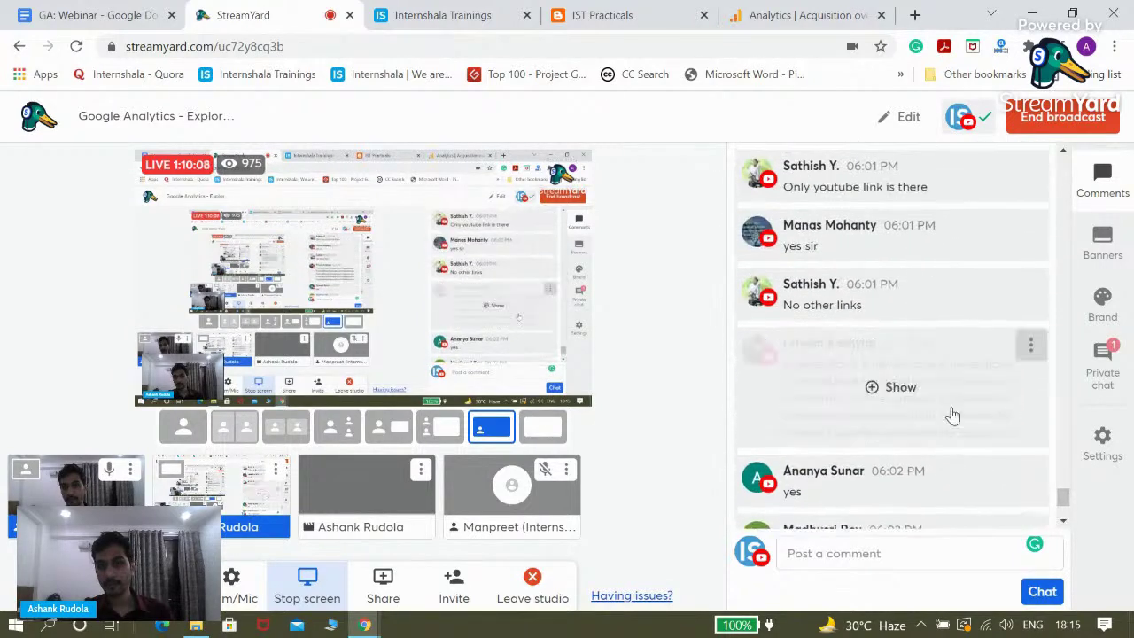
scroll(954, 415, up, 5)
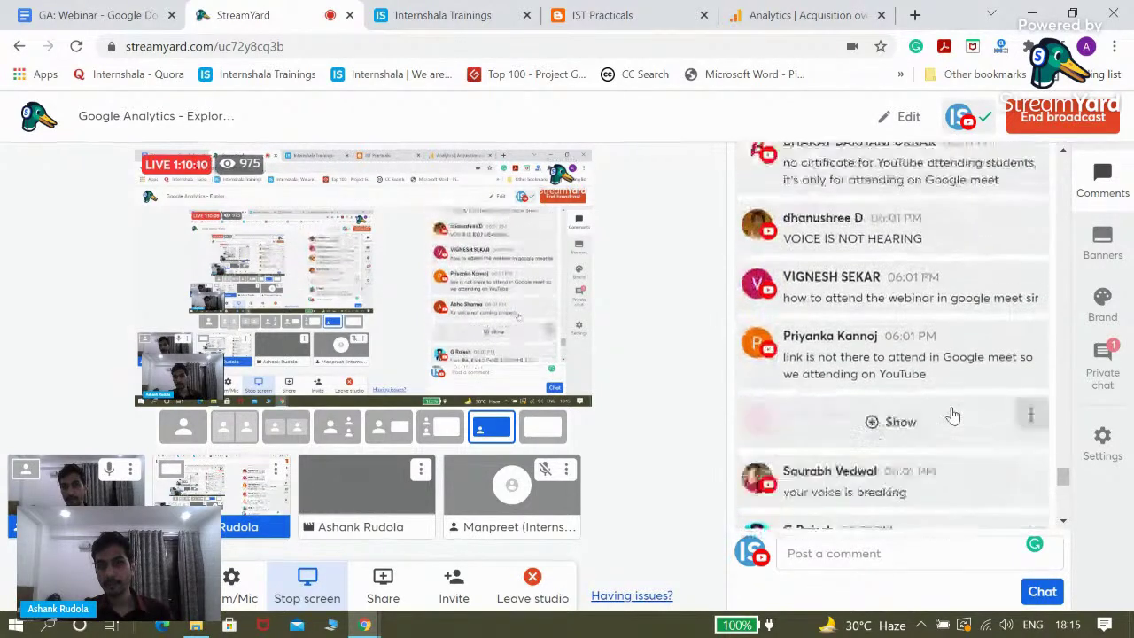
scroll(955, 415, up, 10)
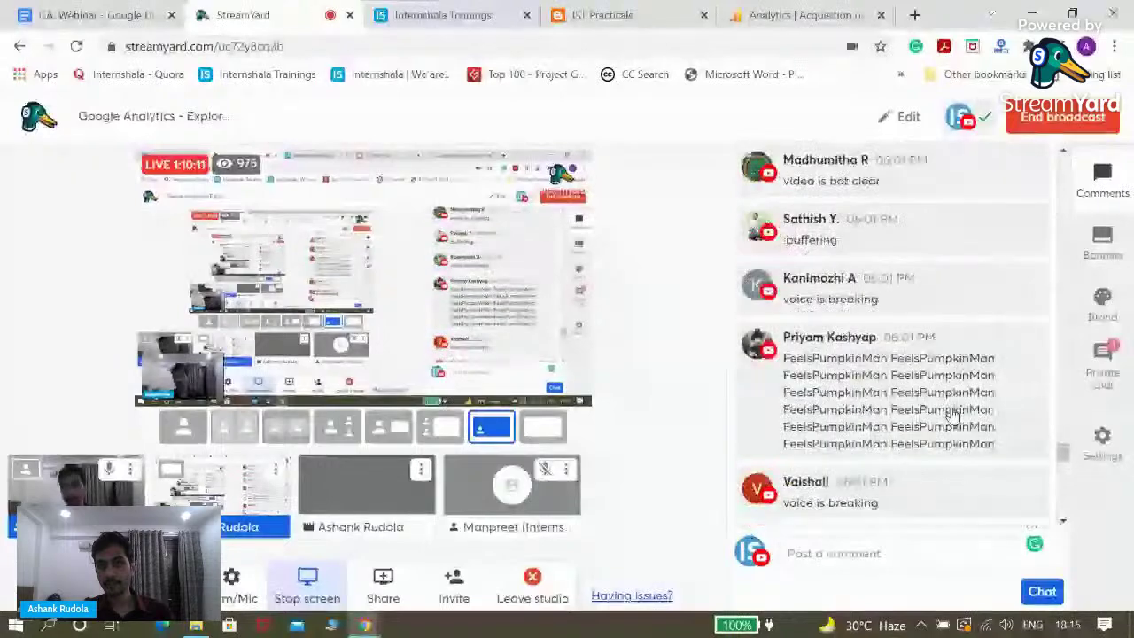
scroll(954, 415, down, 10)
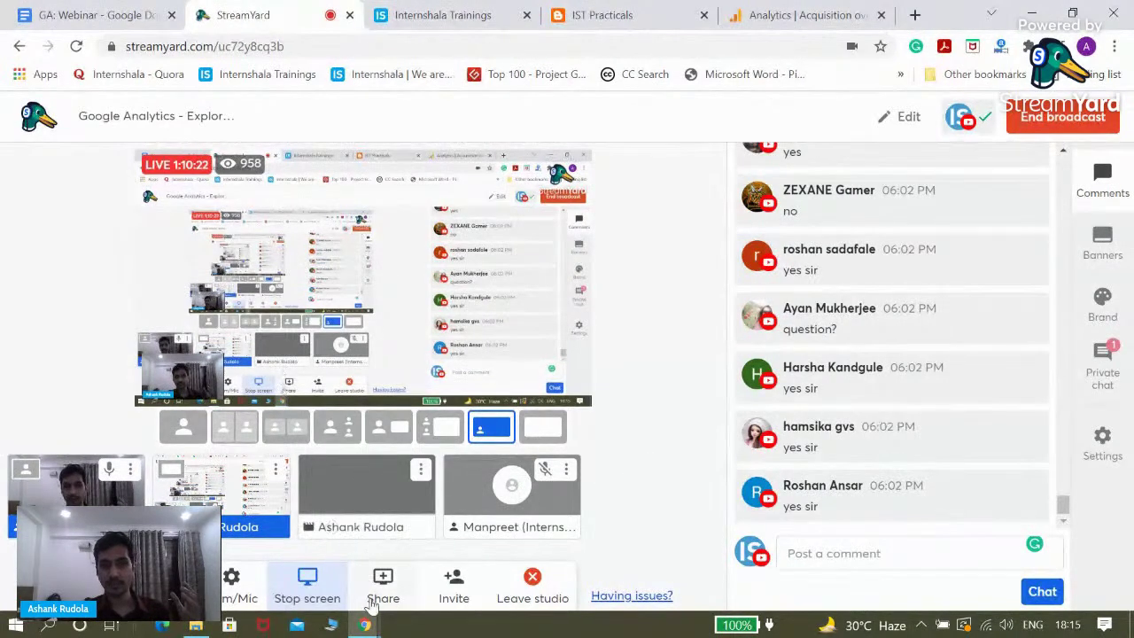
- Glance at the Analytics window, then return to the StreamYard studio as viewers reply 'yes sir'
mouse_move(364, 624)
click(398, 577)
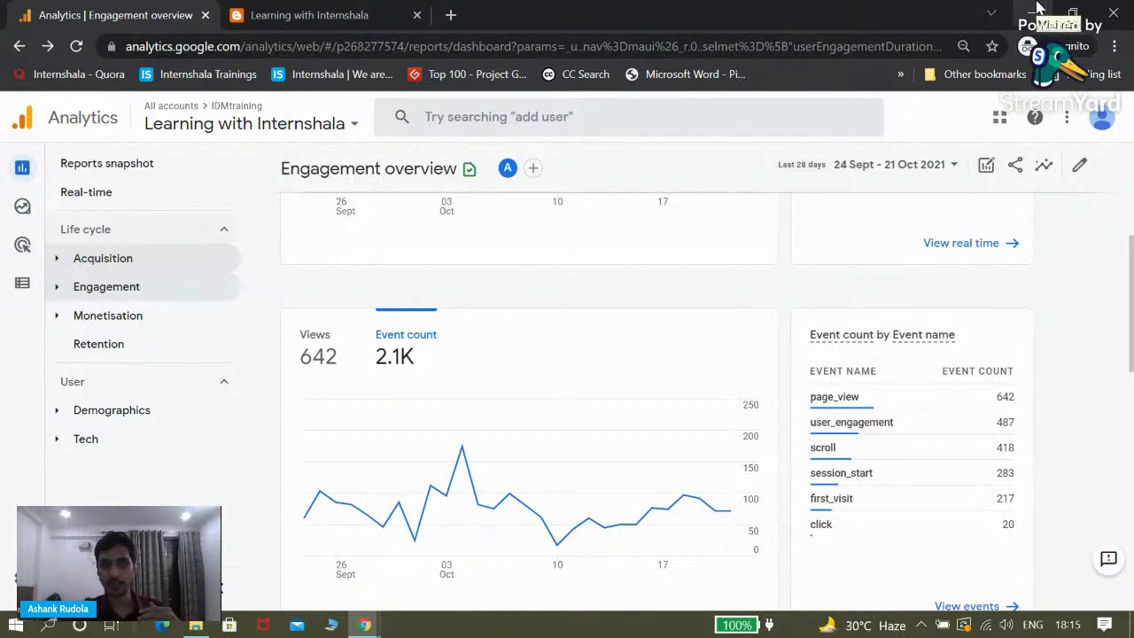
key(alt+Tab)
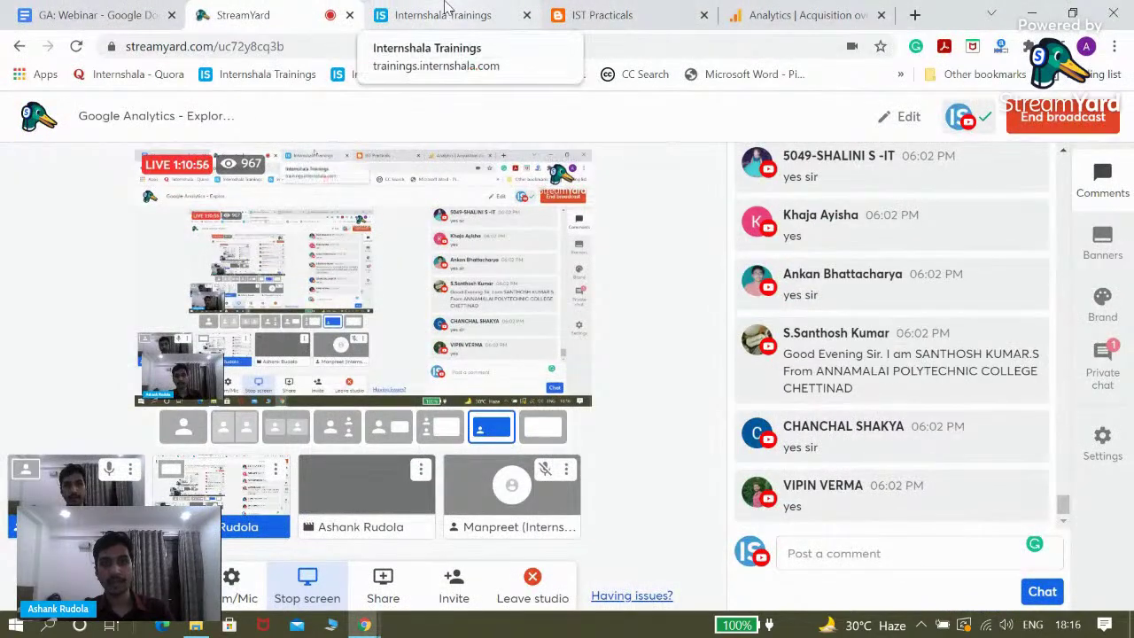
- Advance the Internshala quiz to Question 3 of 6, on which report shows how users reach a website
click(447, 11)
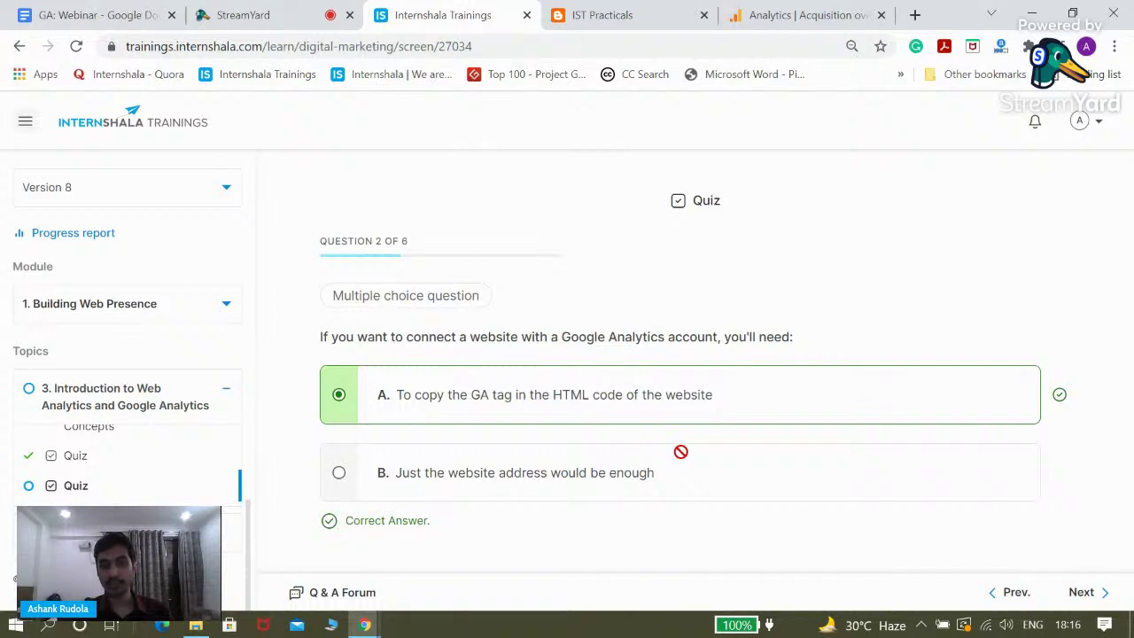
click(1081, 594)
scroll(978, 473, down, 1)
scroll(977, 473, down, 1)
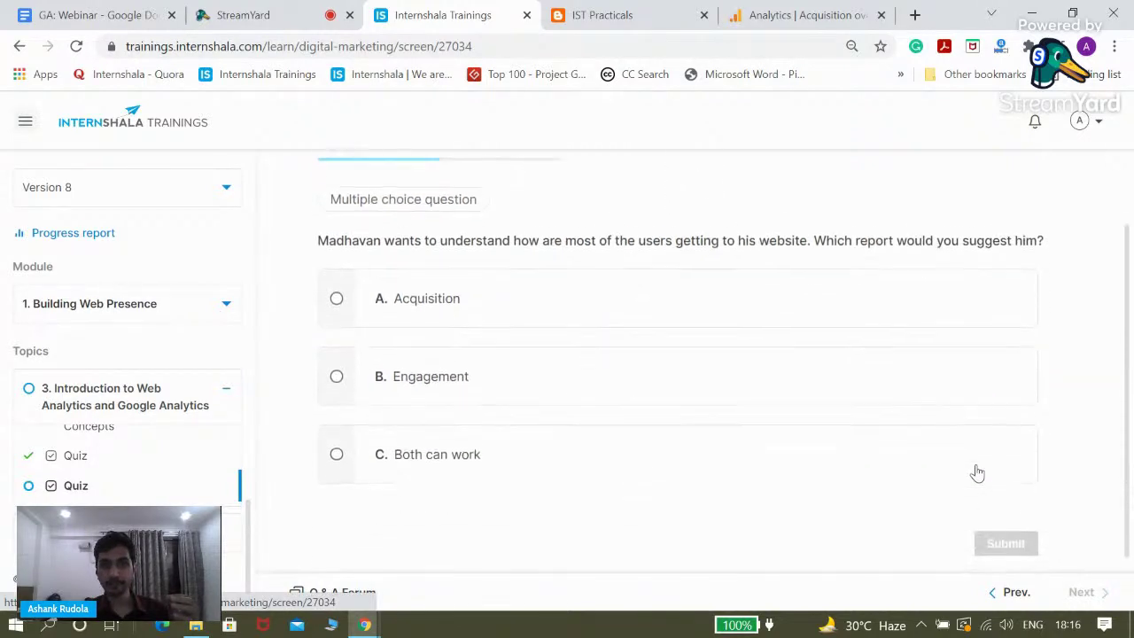
scroll(978, 473, up, 1)
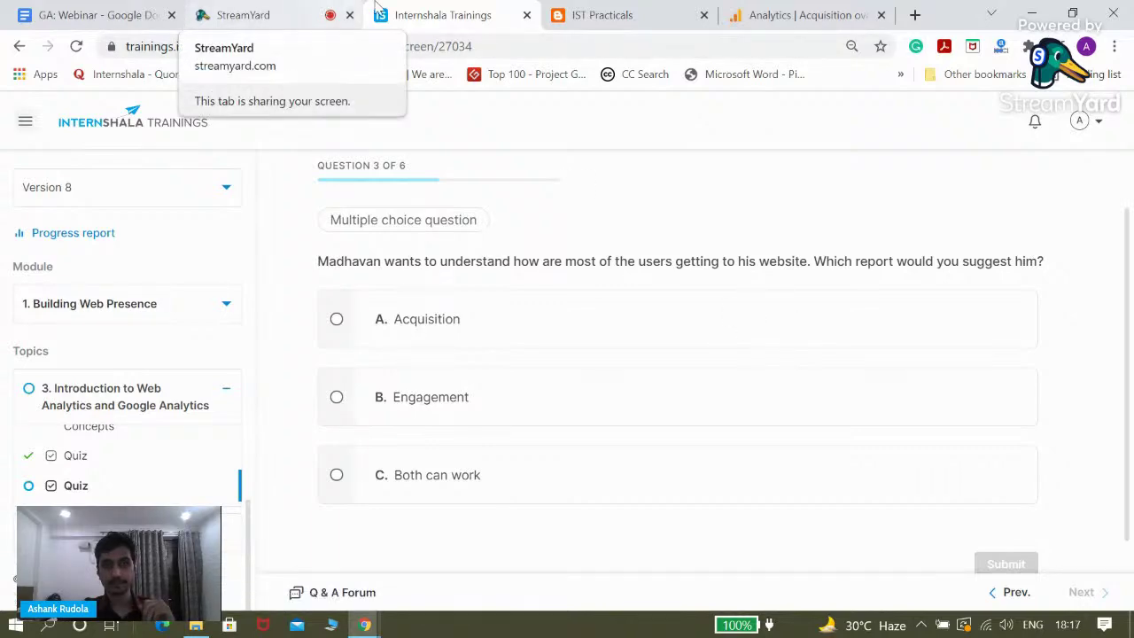
click(301, 10)
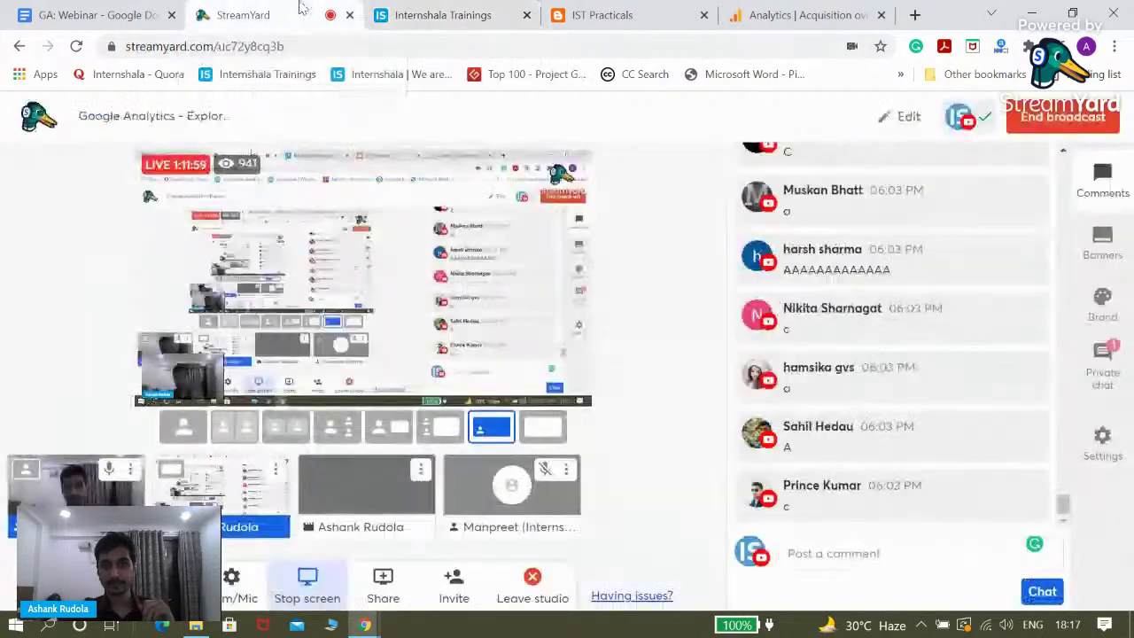
click(412, 10)
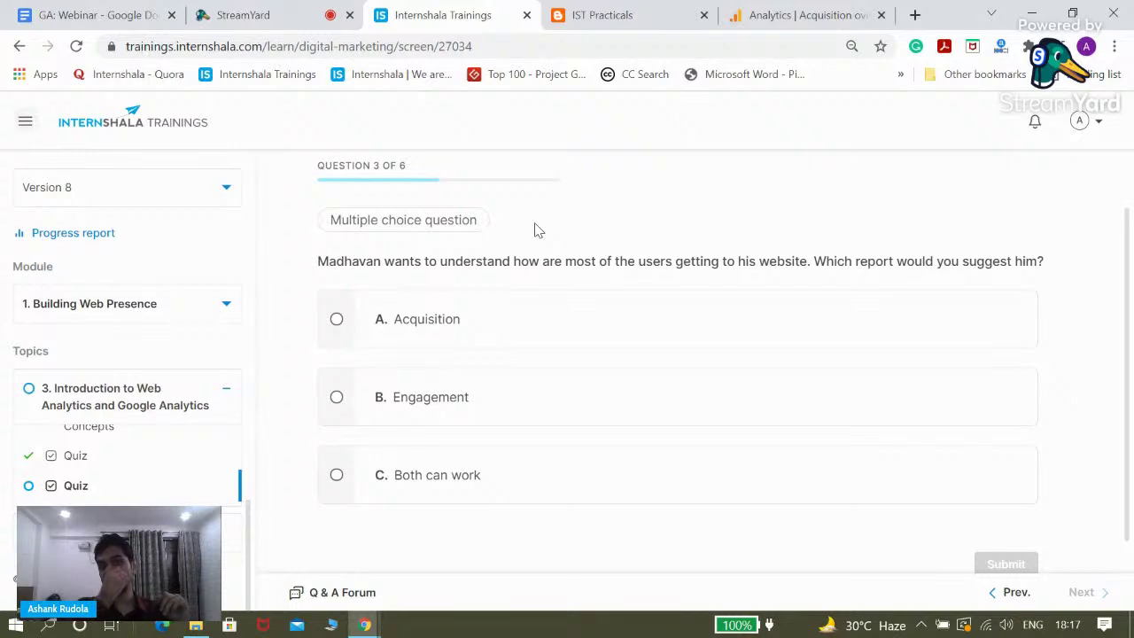
- Answer quiz question 3 with Acquisition, submit it, and advance to question 4 of 6
click(513, 325)
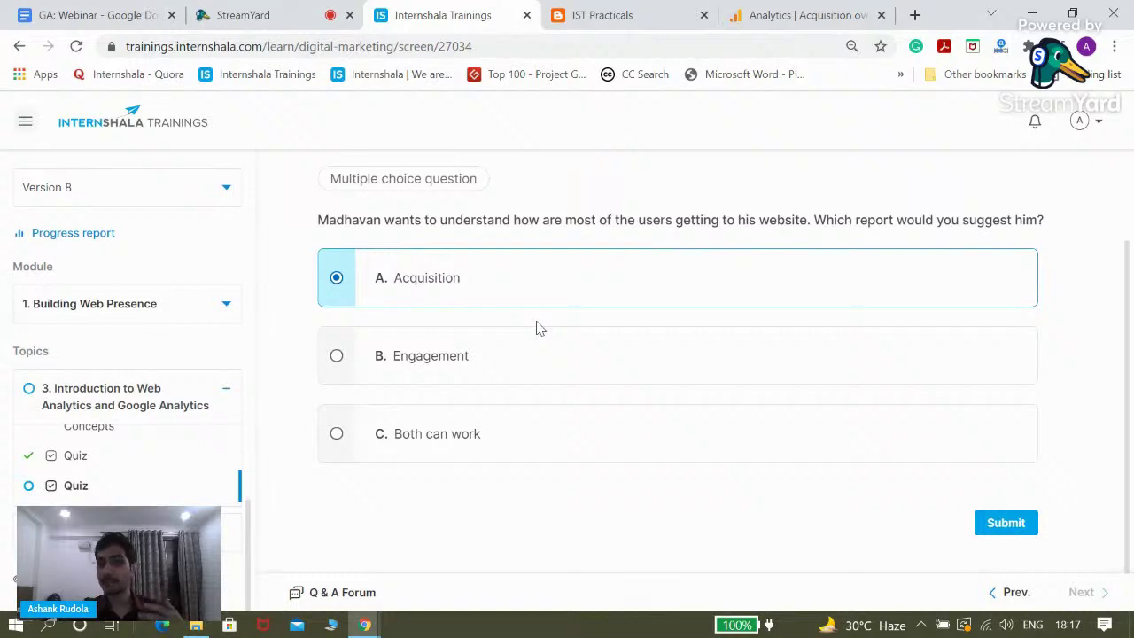
click(1006, 530)
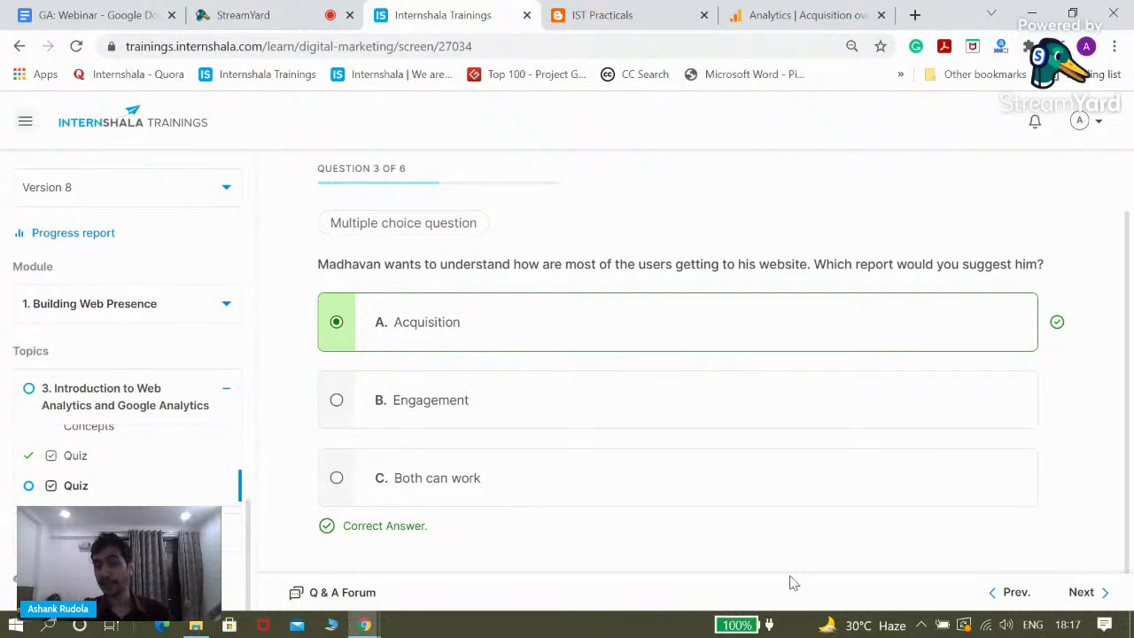
click(1078, 594)
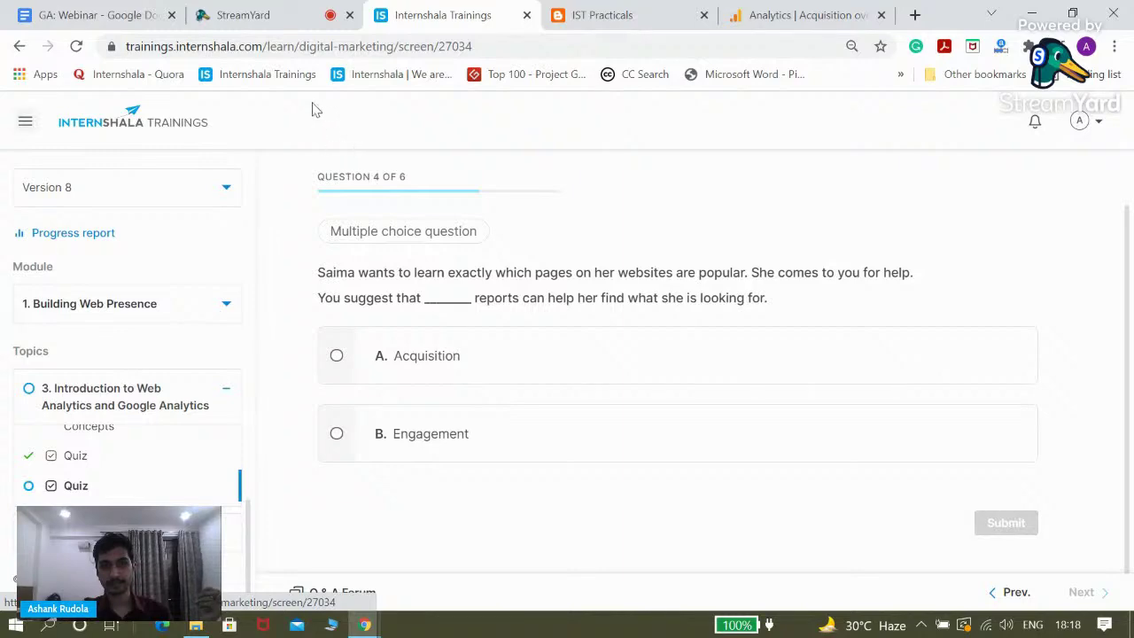
- Submit Engagement as the answer to question 4, then return to the Analytics Engagement overview showing 642 views
click(302, 15)
click(373, 9)
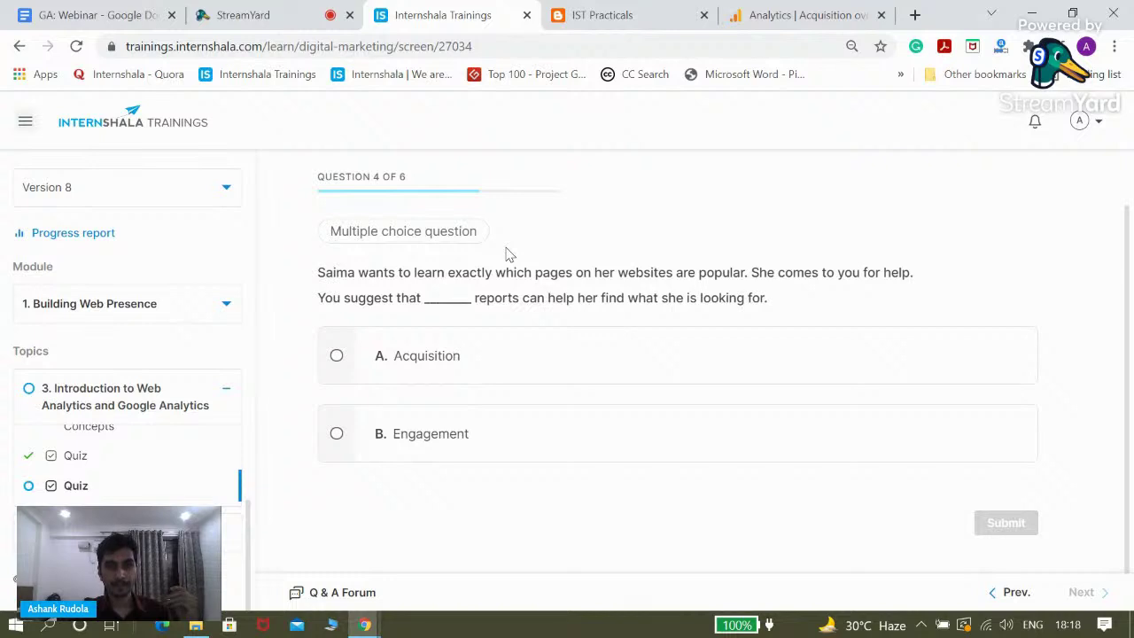
click(509, 450)
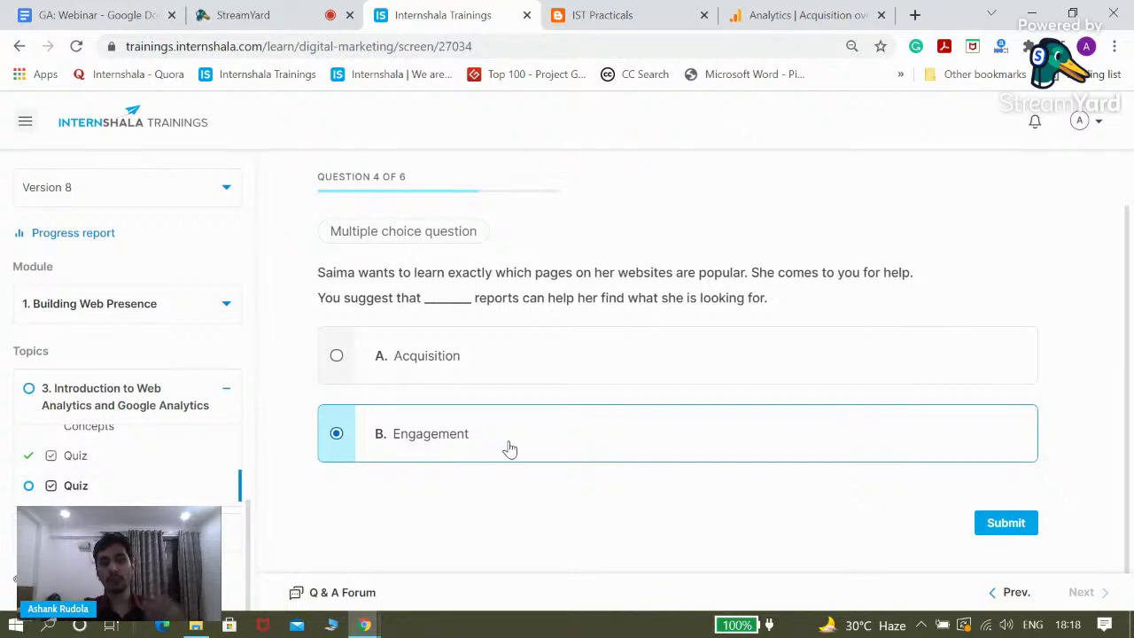
click(983, 528)
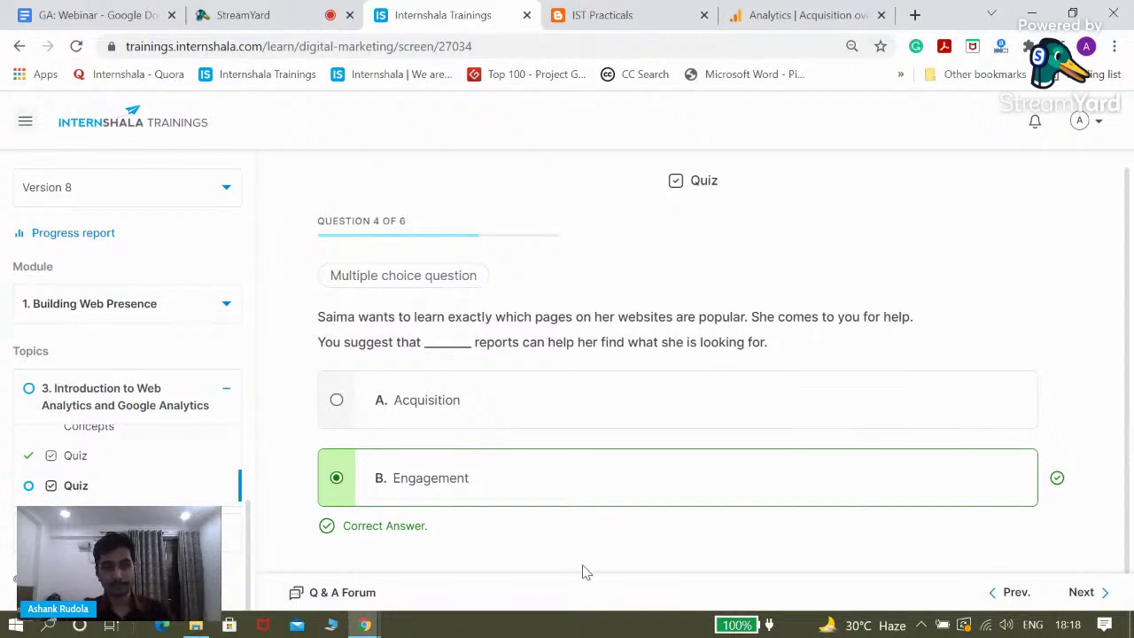
key(alt+Tab)
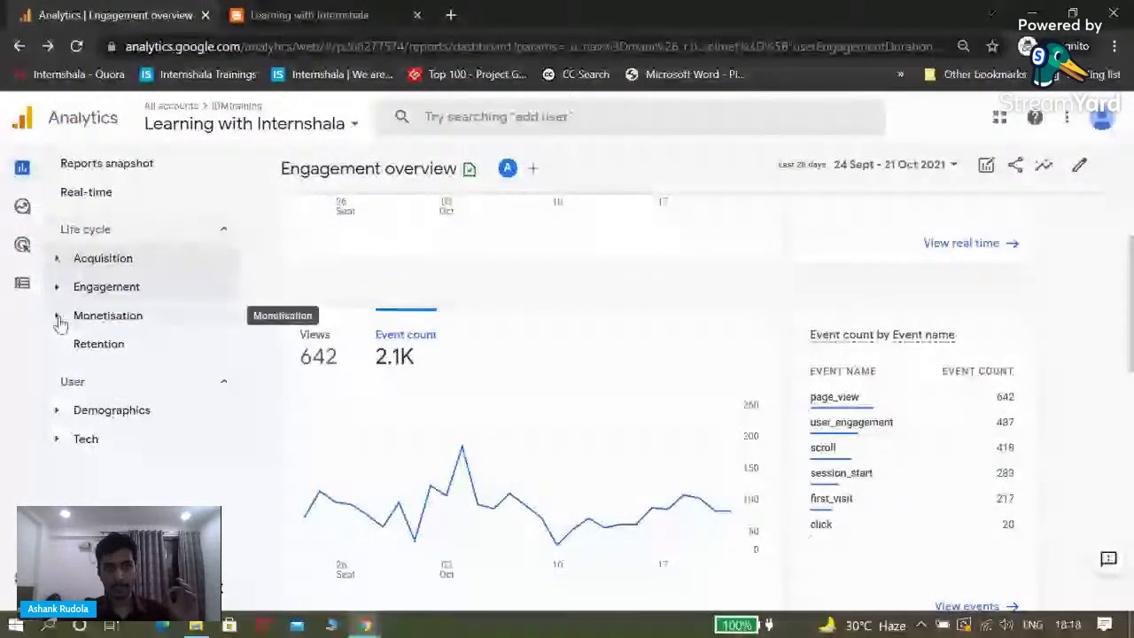
- Open the Monetisation overview report for 24 Sept–21 Oct 2021 from the Life cycle sidebar
click(58, 320)
click(108, 353)
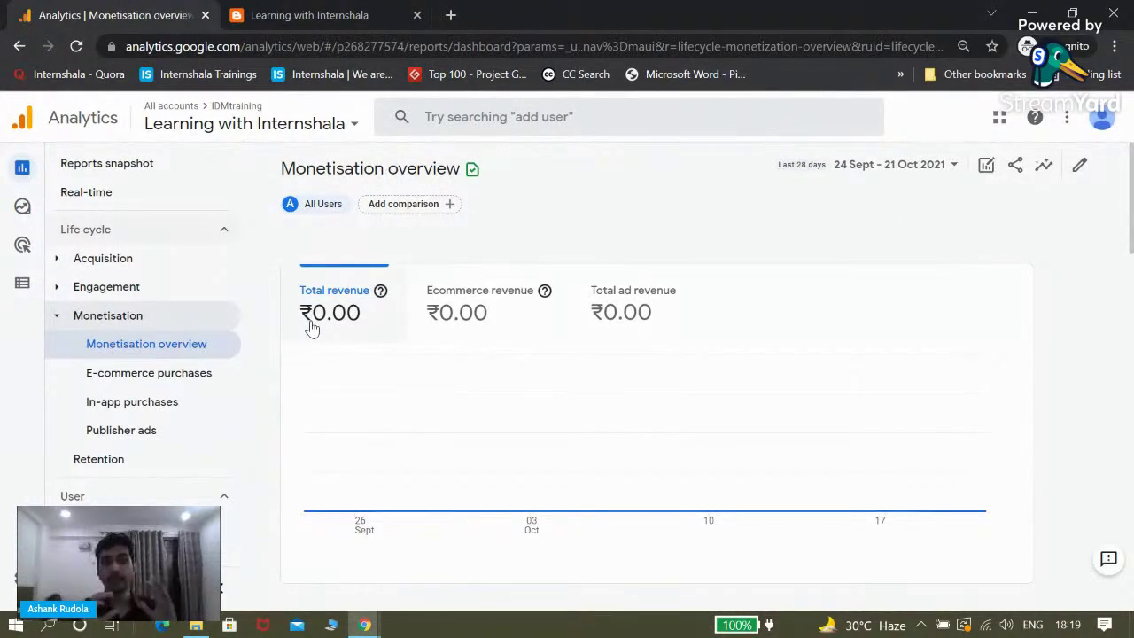
click(285, 11)
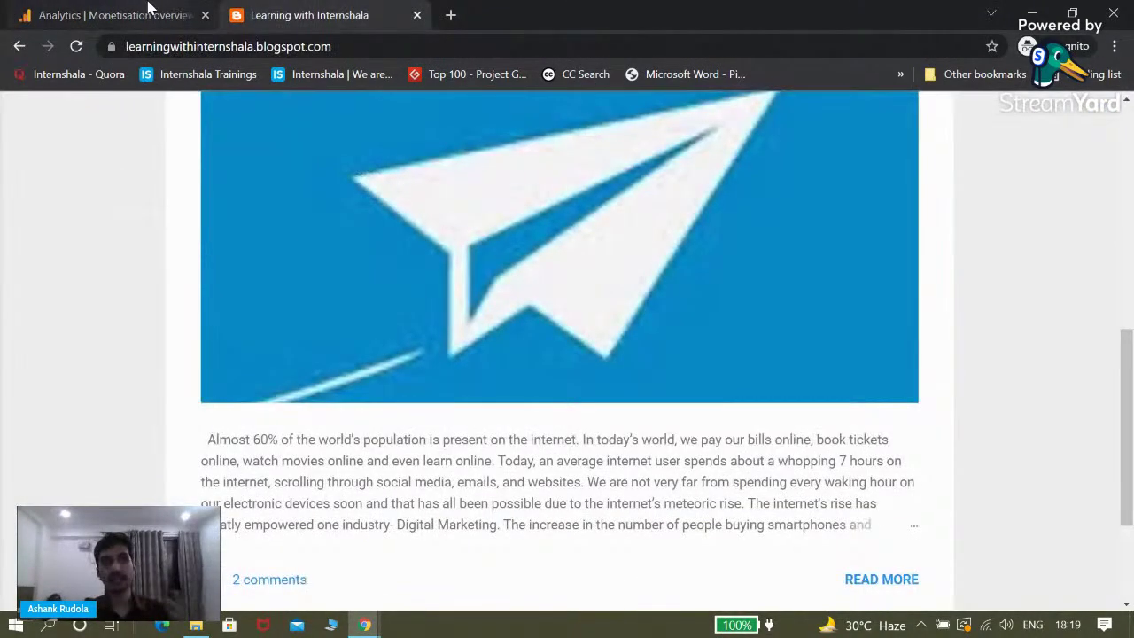
click(149, 7)
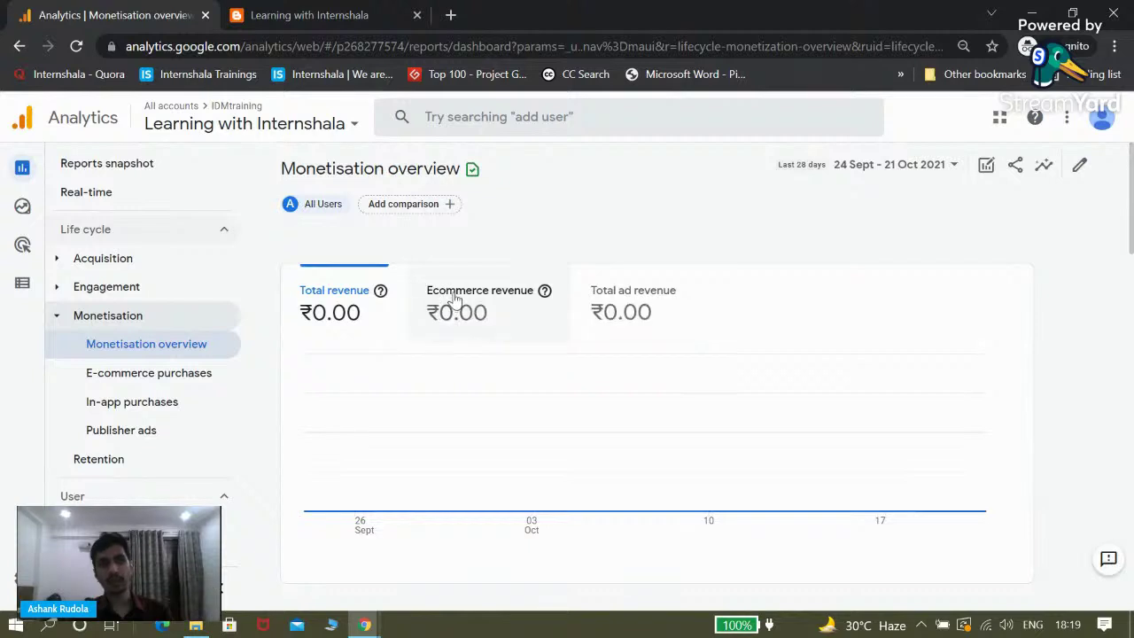
- Chart Ecommerce revenue and then Total ad revenue, both at ₹0.00
click(454, 299)
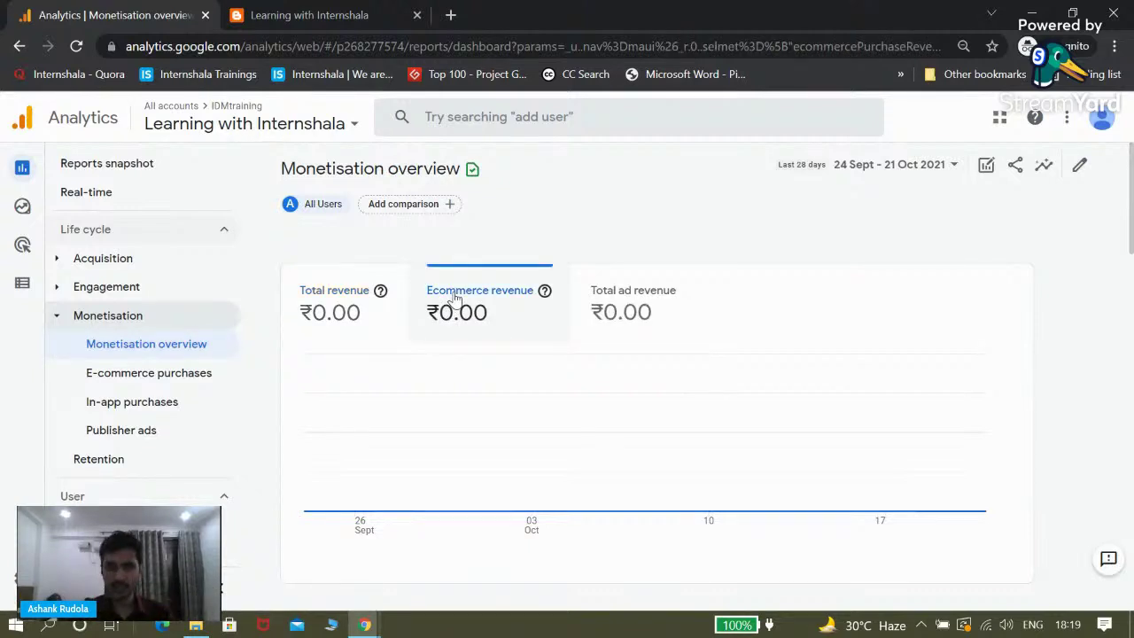
click(607, 295)
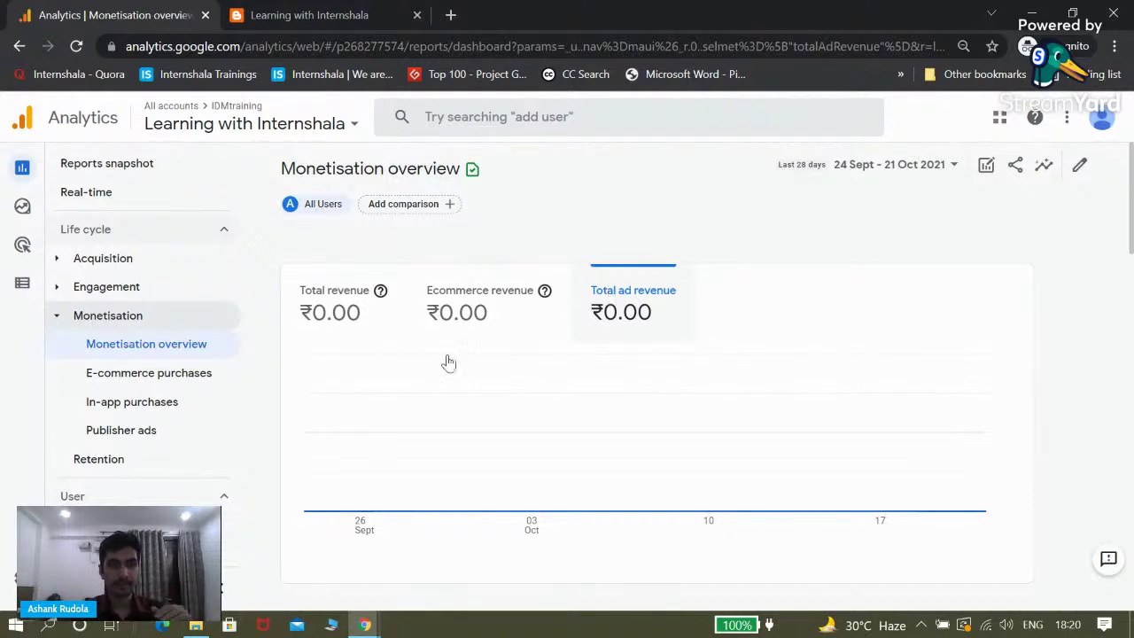
click(118, 475)
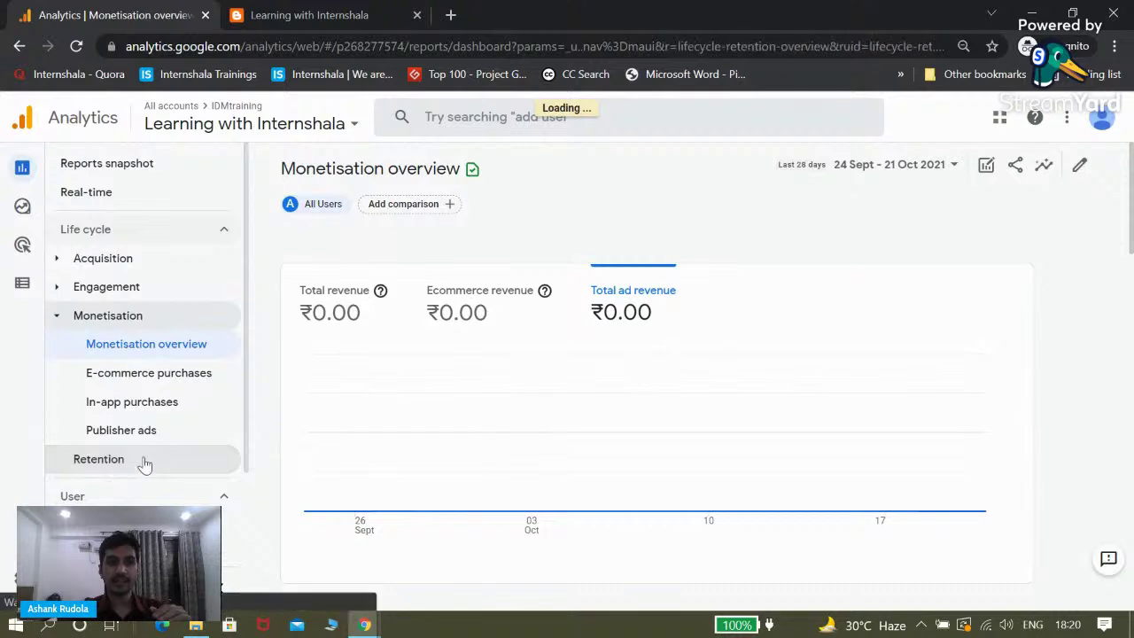
- View the Retention overview with 217 new and 31 returning users, and collapse the Monetisation section
click(137, 465)
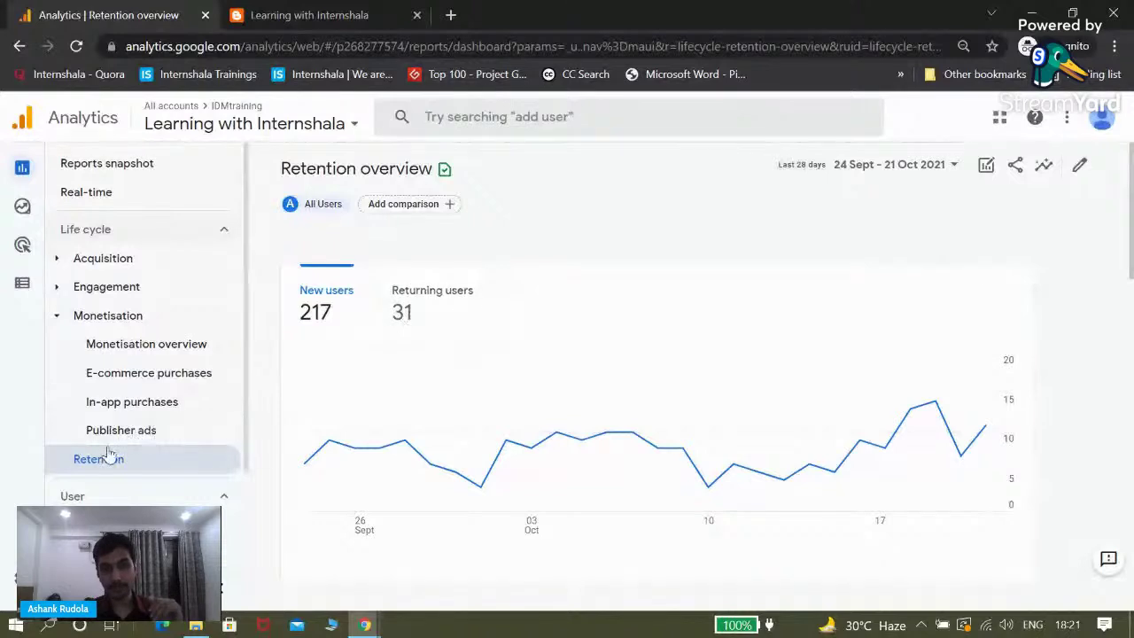
click(56, 316)
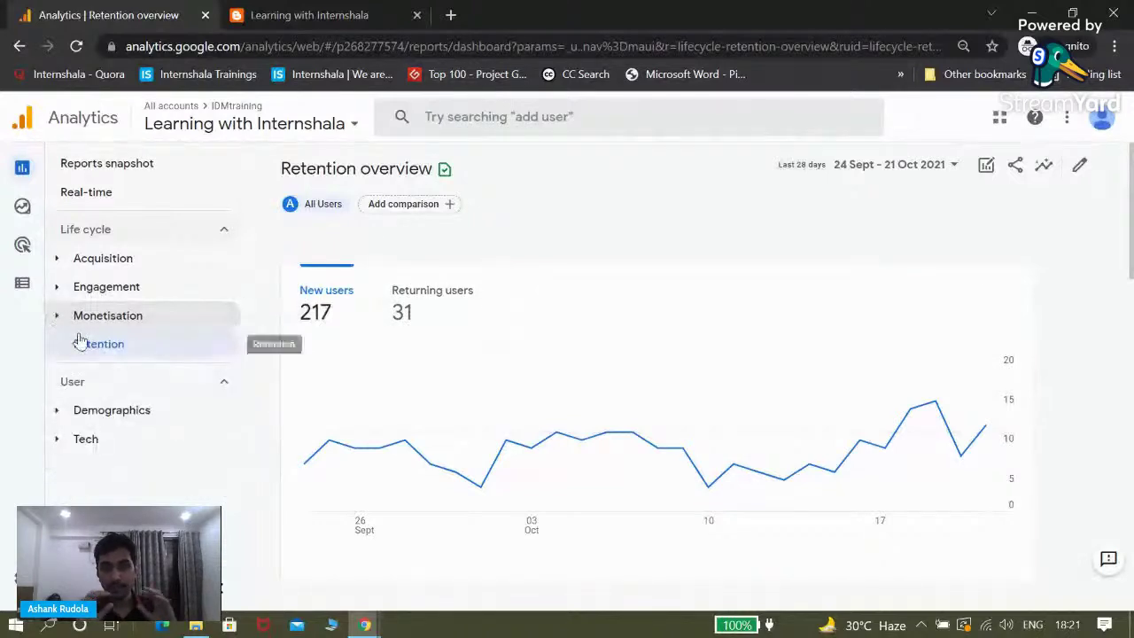
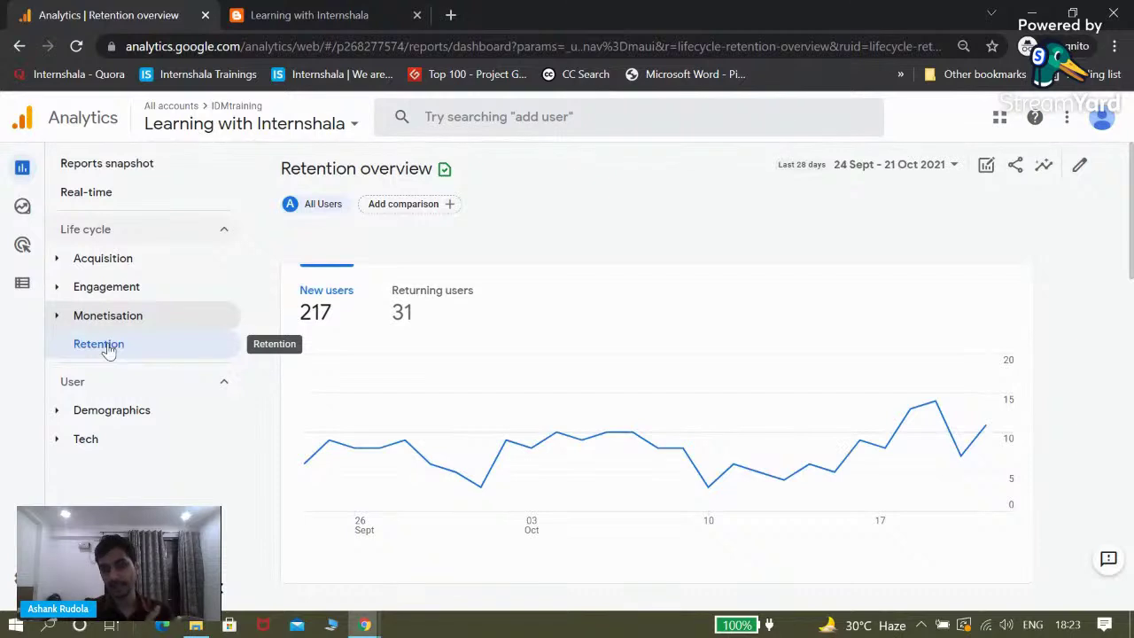
- Expand Demographics in the sidebar and open the Demographics overview report
click(111, 410)
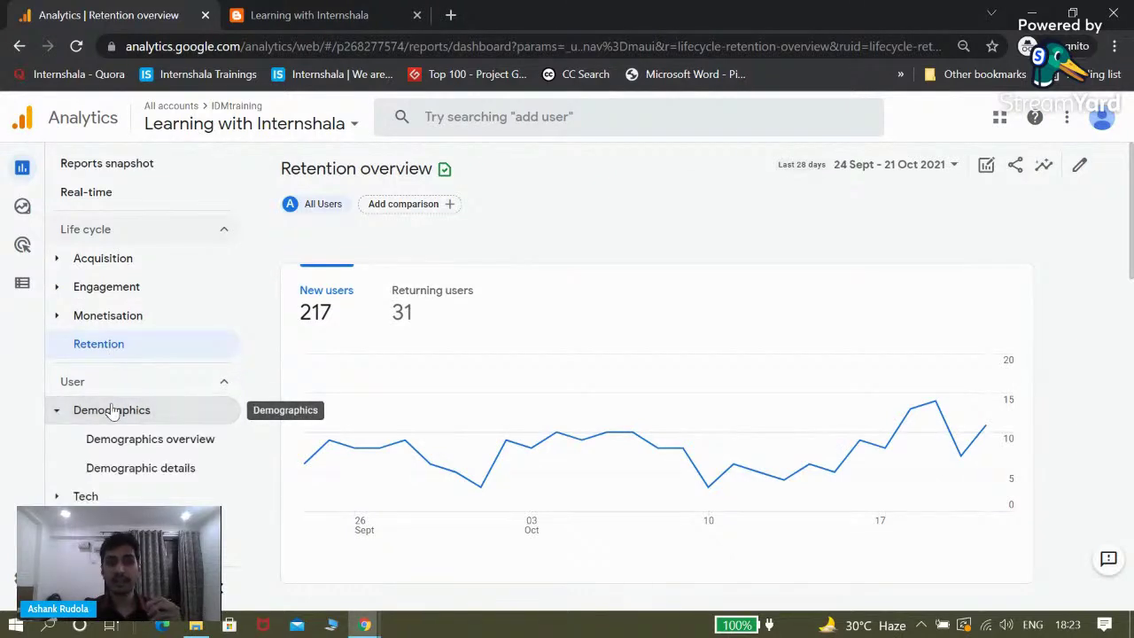
click(128, 452)
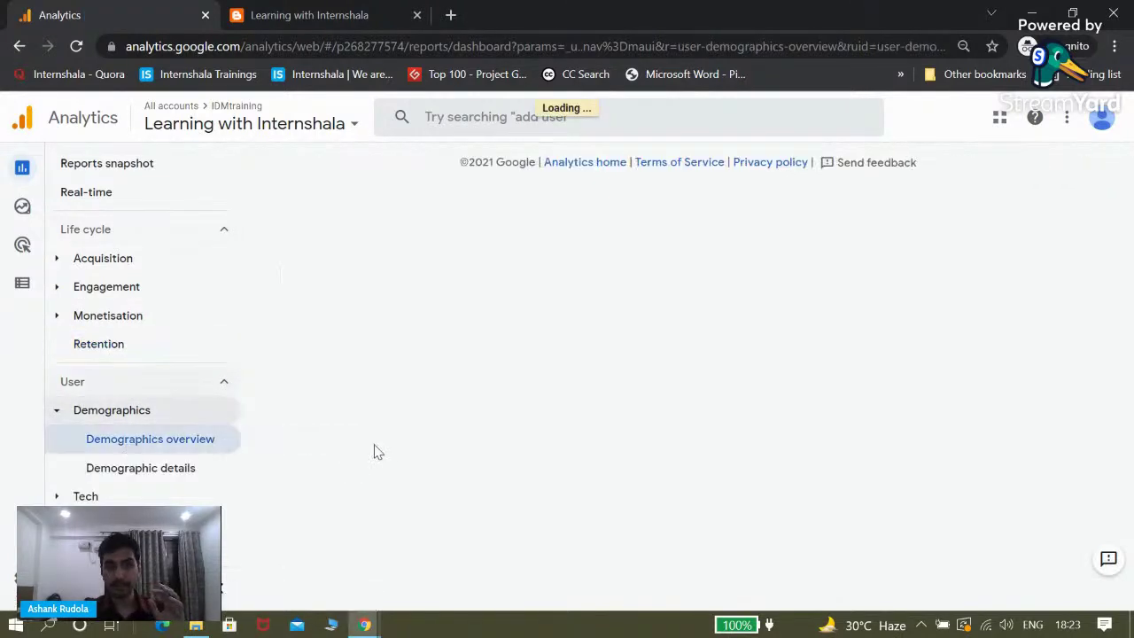
- Review users by country and city (Mumbai 20, Bengaluru 18, Delhi 18), then expand Tech in the sidebar
mouse_move(721, 433)
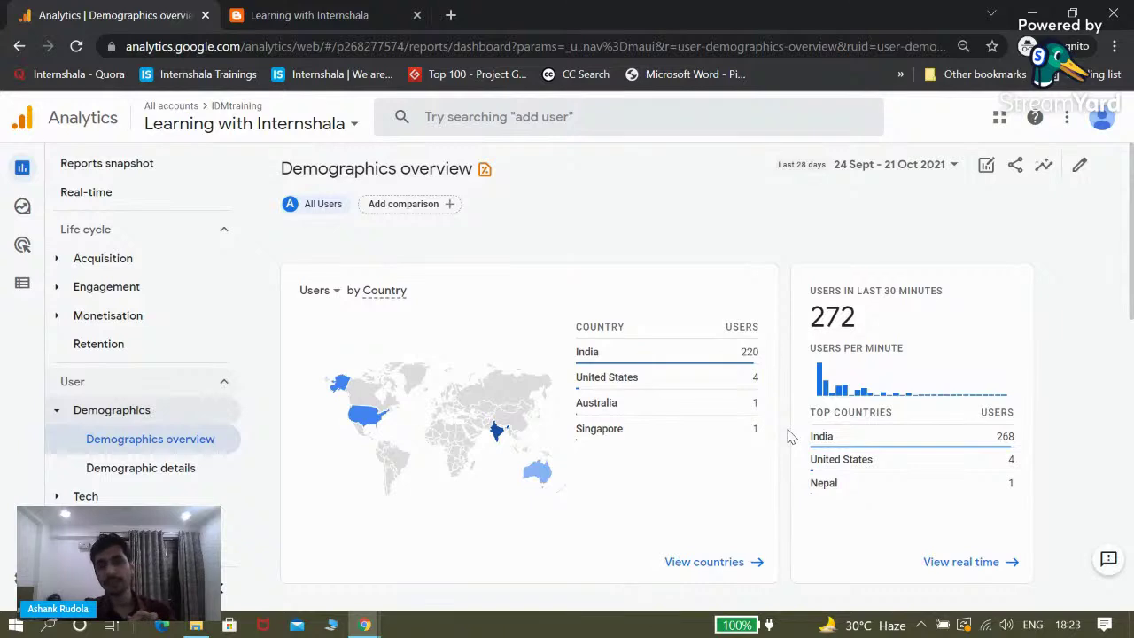
scroll(791, 436, down, 1)
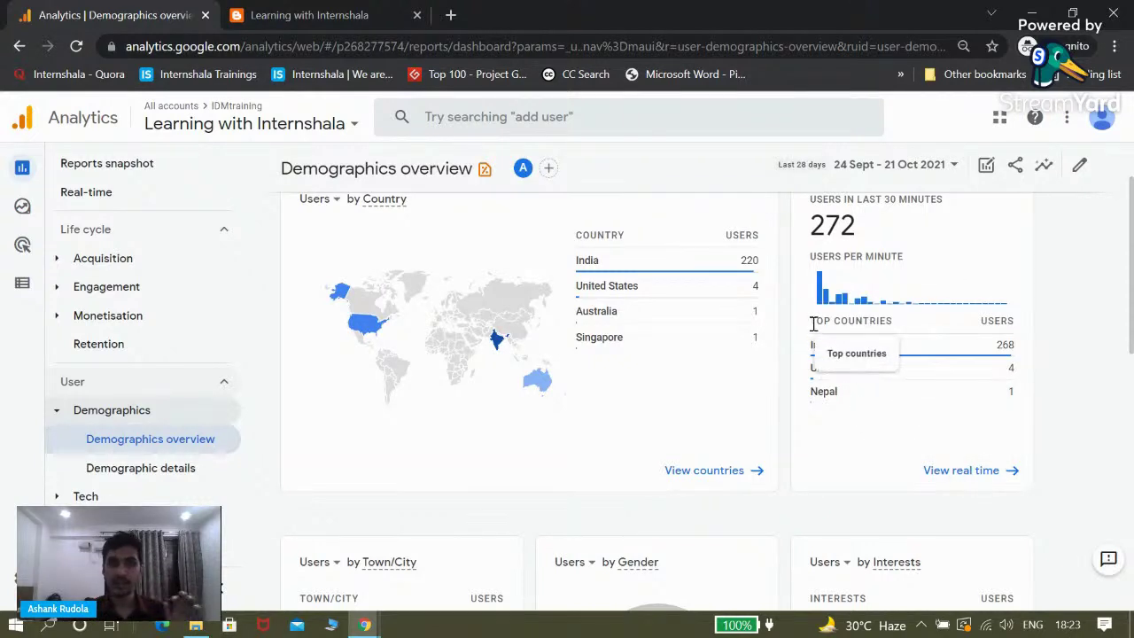
scroll(815, 324, up, 1)
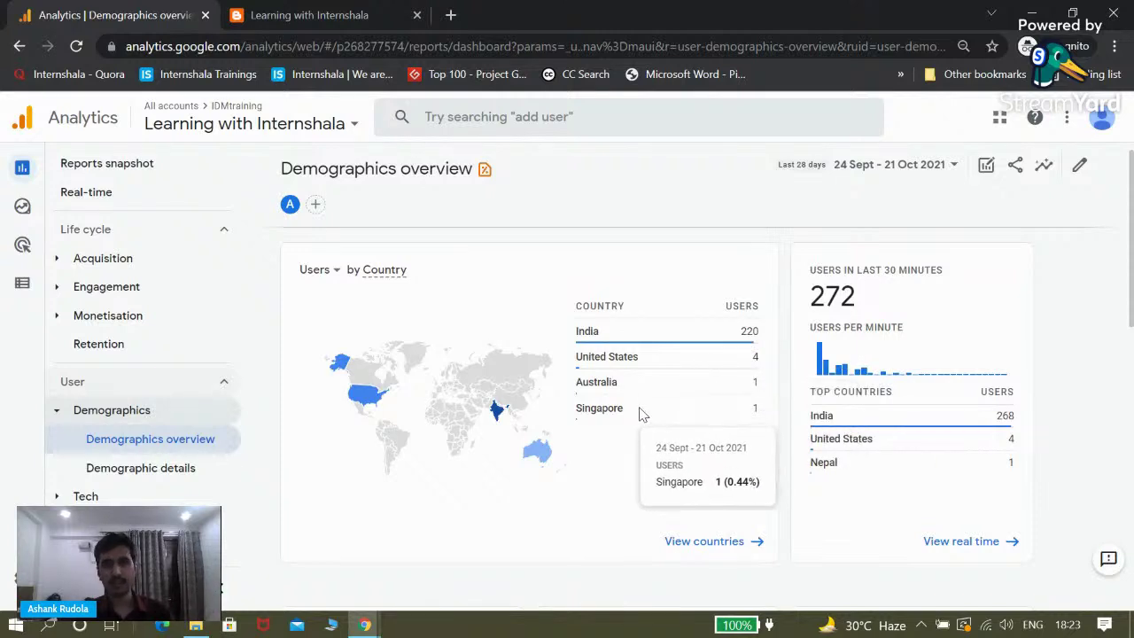
scroll(636, 423, down, 4)
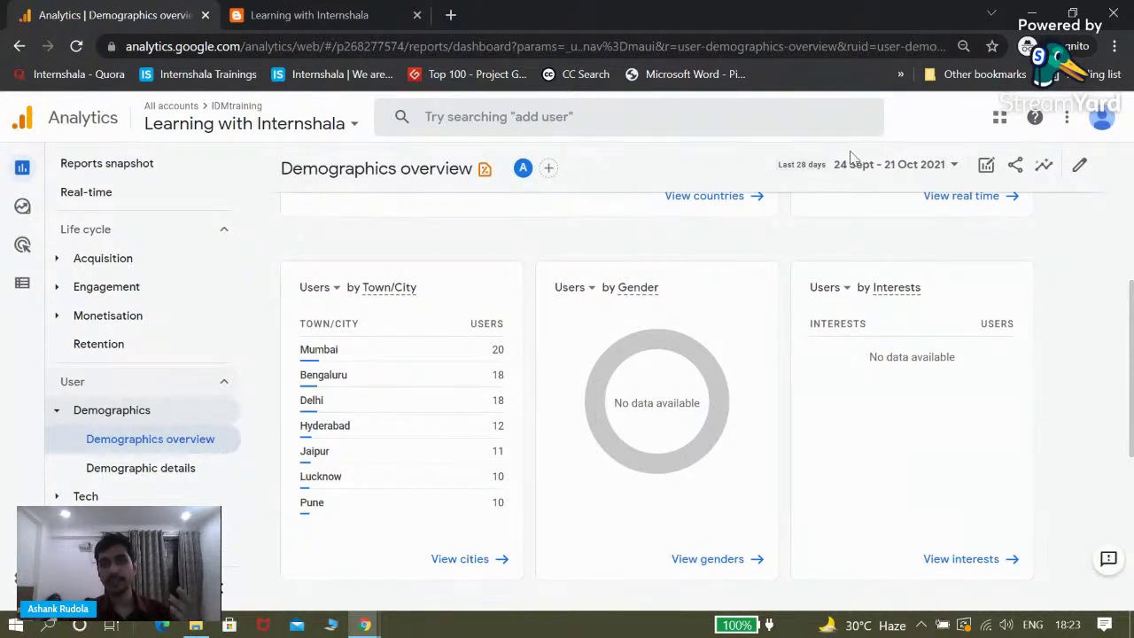
mouse_move(473, 344)
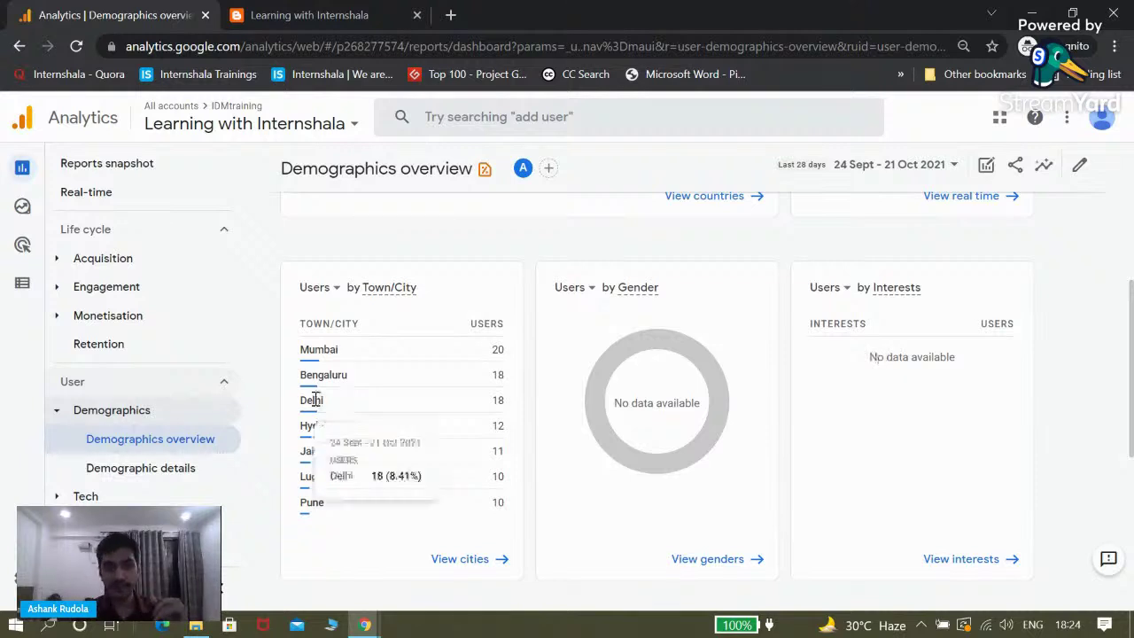
click(100, 496)
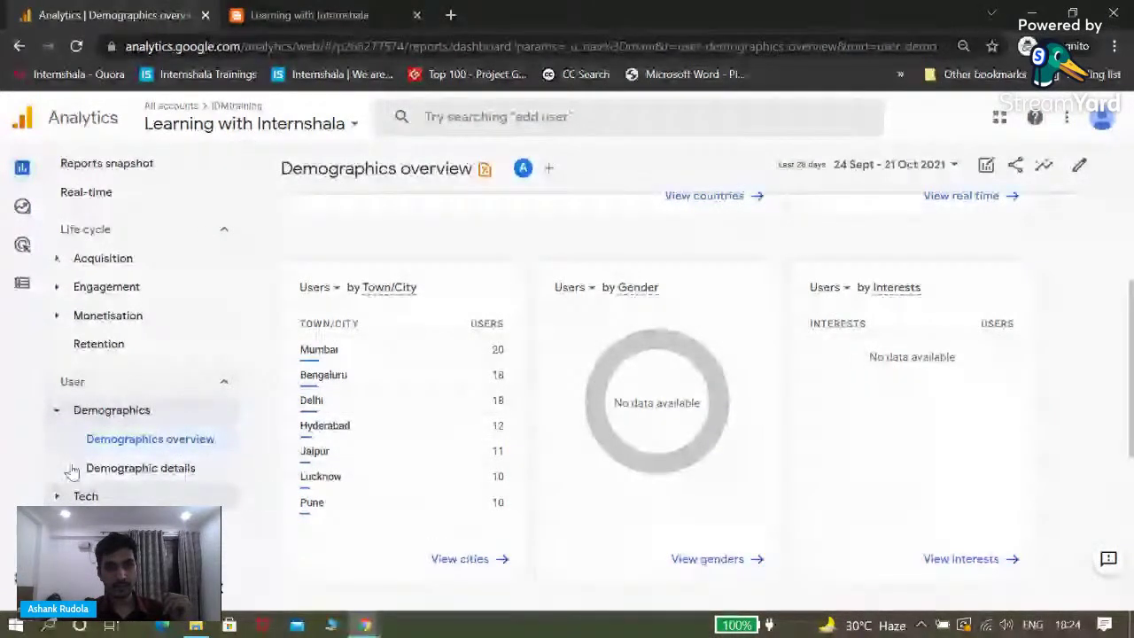
click(58, 498)
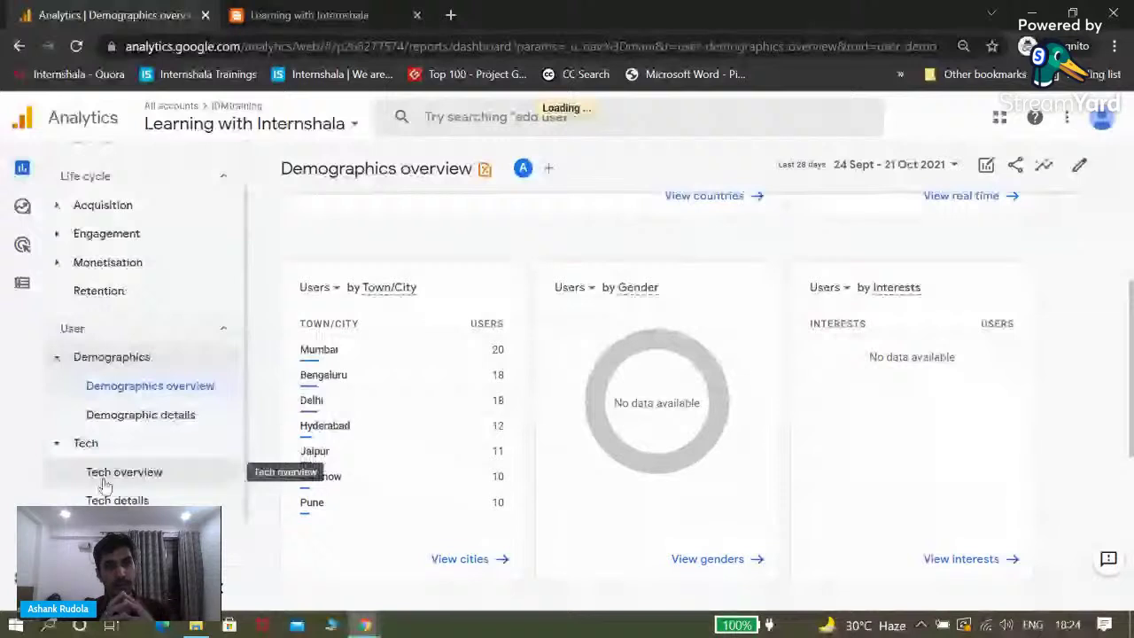
- Open the Tech overview and inspect its Browser and Device category charts
click(104, 483)
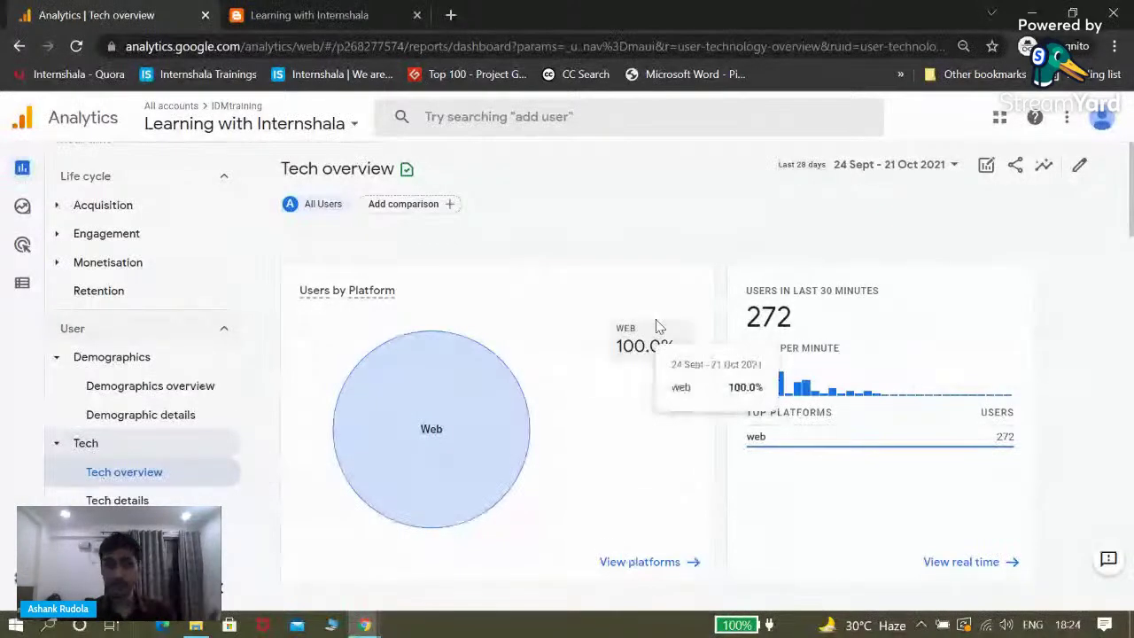
mouse_move(401, 393)
scroll(401, 390, down, 1)
mouse_move(949, 375)
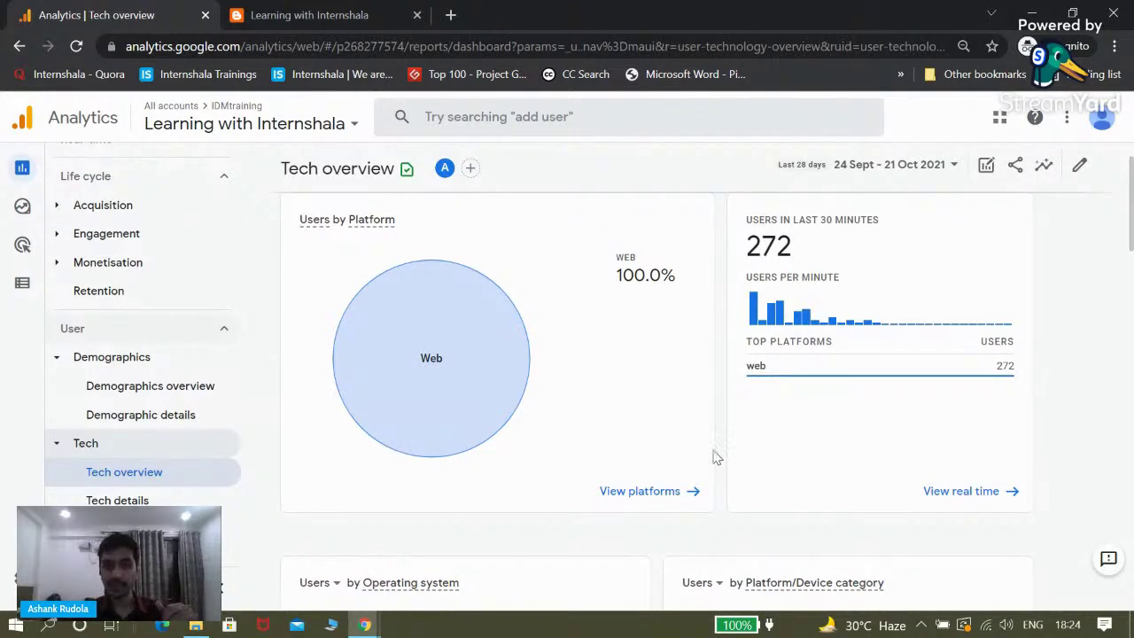
scroll(714, 457, down, 3)
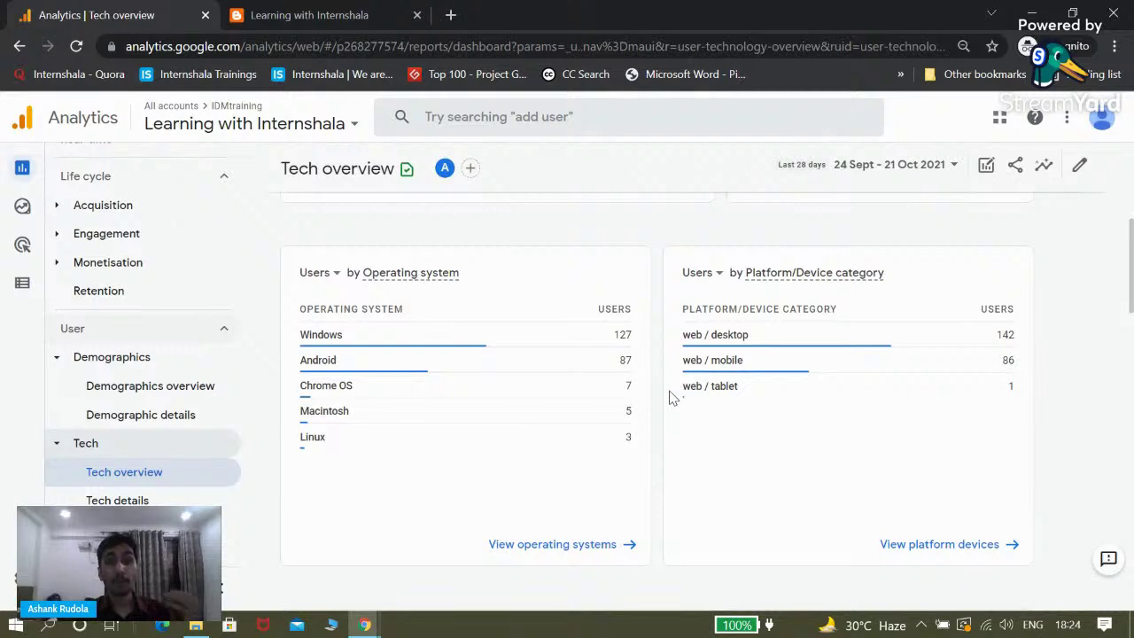
mouse_move(620, 335)
mouse_move(372, 371)
mouse_move(363, 397)
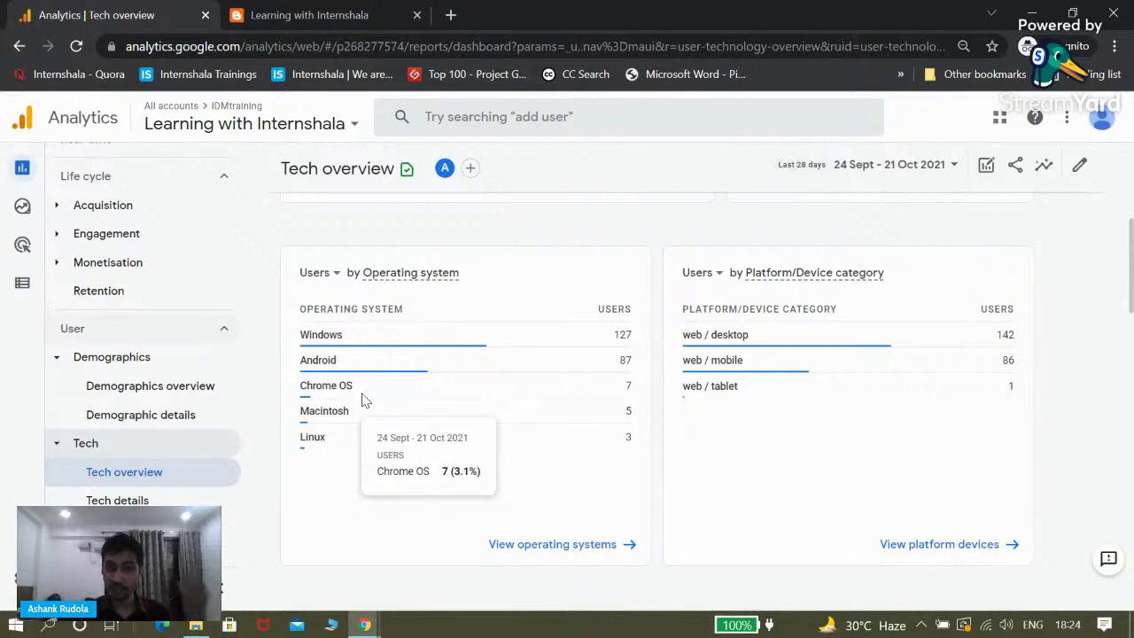
mouse_move(349, 434)
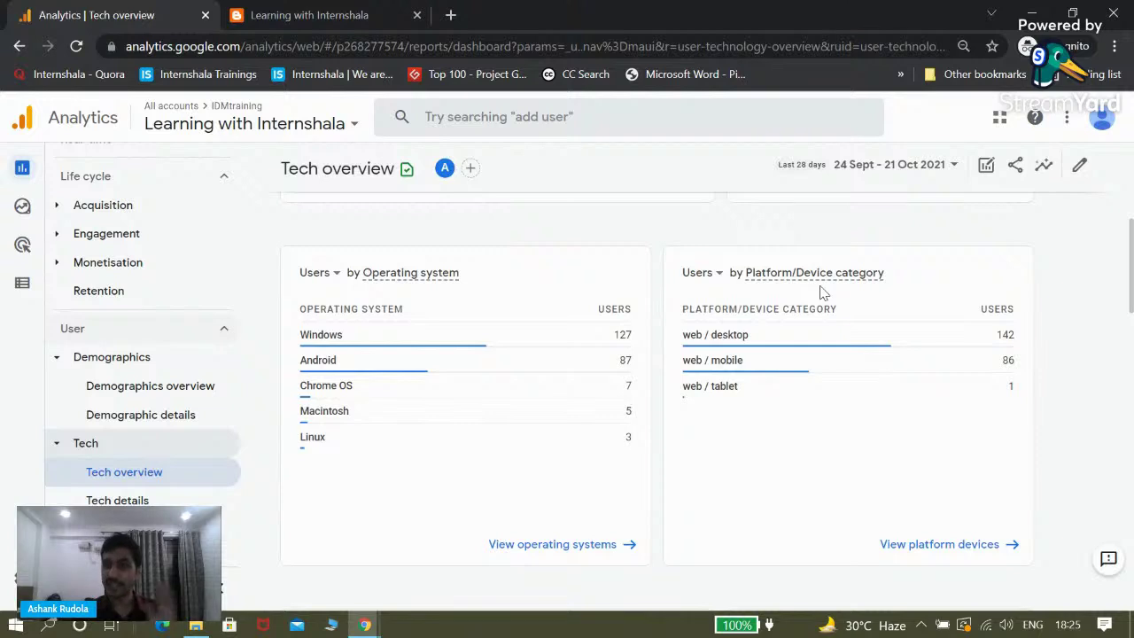
mouse_move(739, 338)
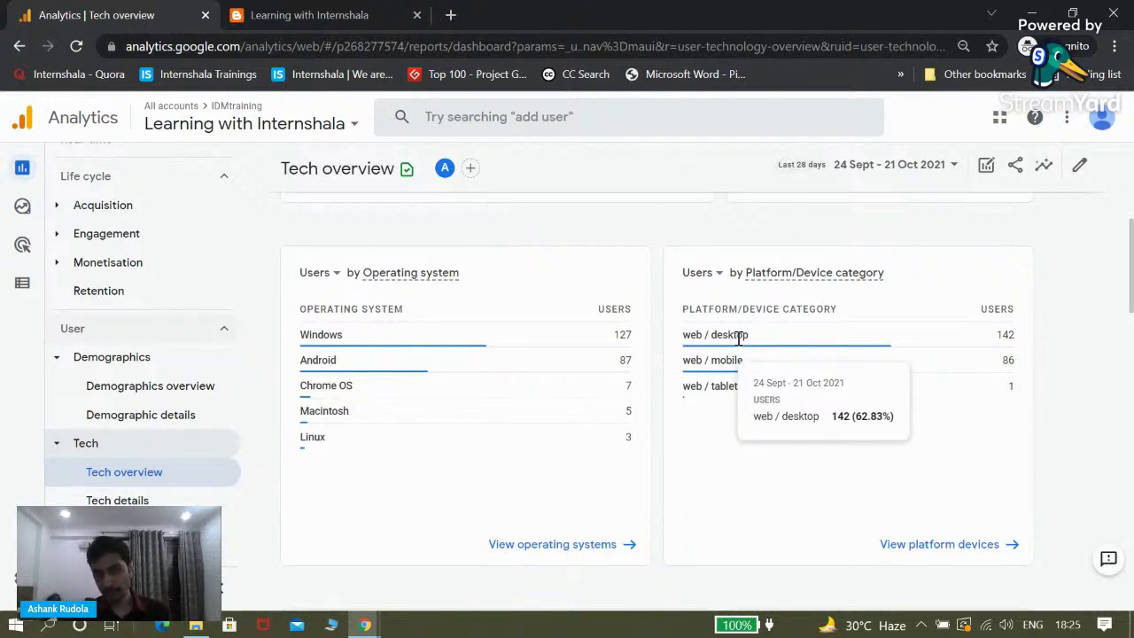
mouse_move(728, 384)
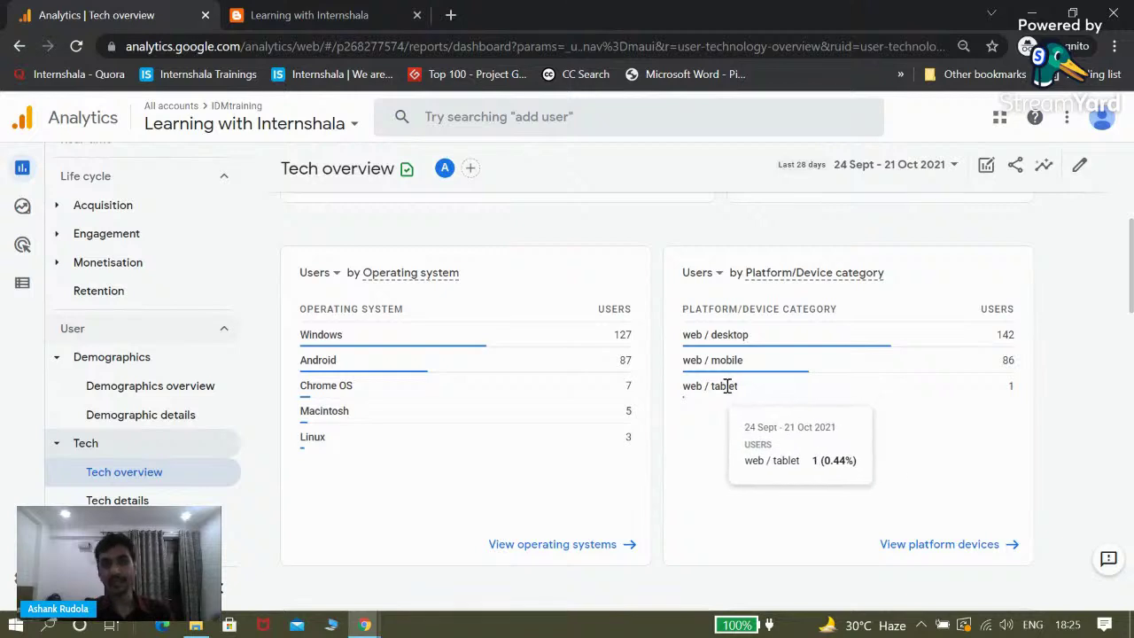
- Review the remaining Tech overview cards, such as OS and Screen resolution, then return to the Internshala Trainings quiz
scroll(687, 391, down, 4)
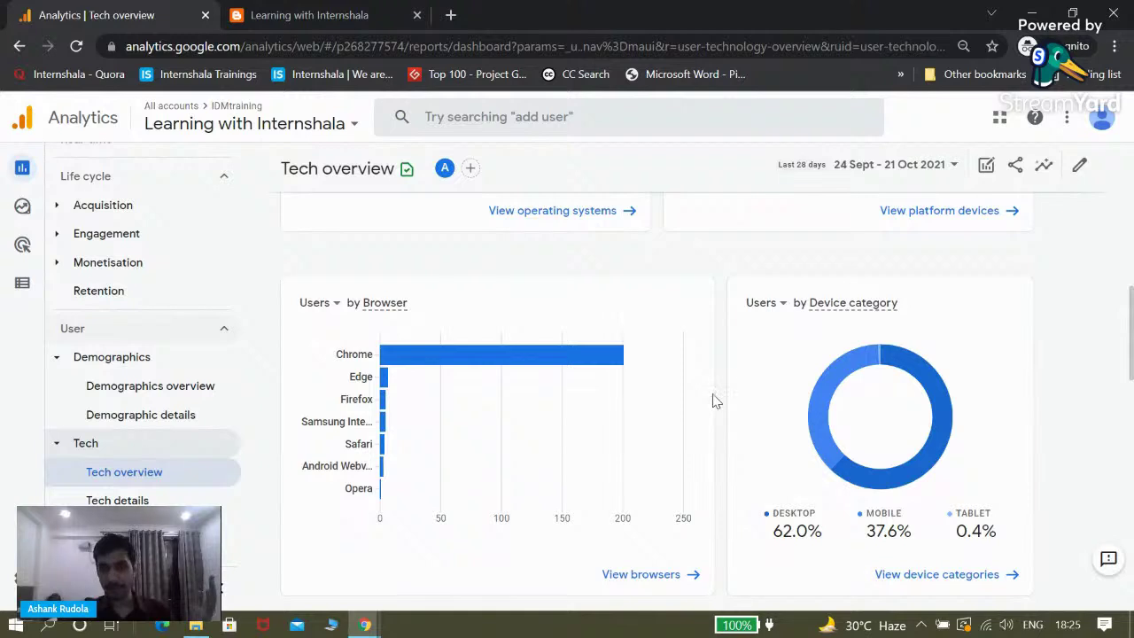
mouse_move(496, 372)
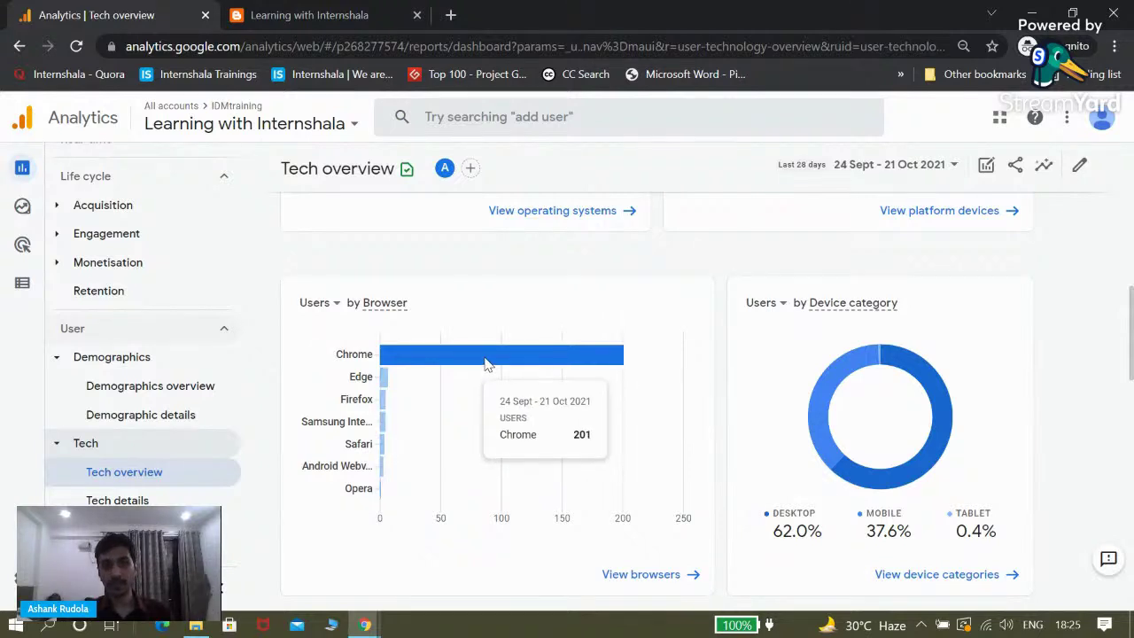
mouse_move(667, 381)
scroll(700, 386, down, 3)
scroll(705, 389, down, 1)
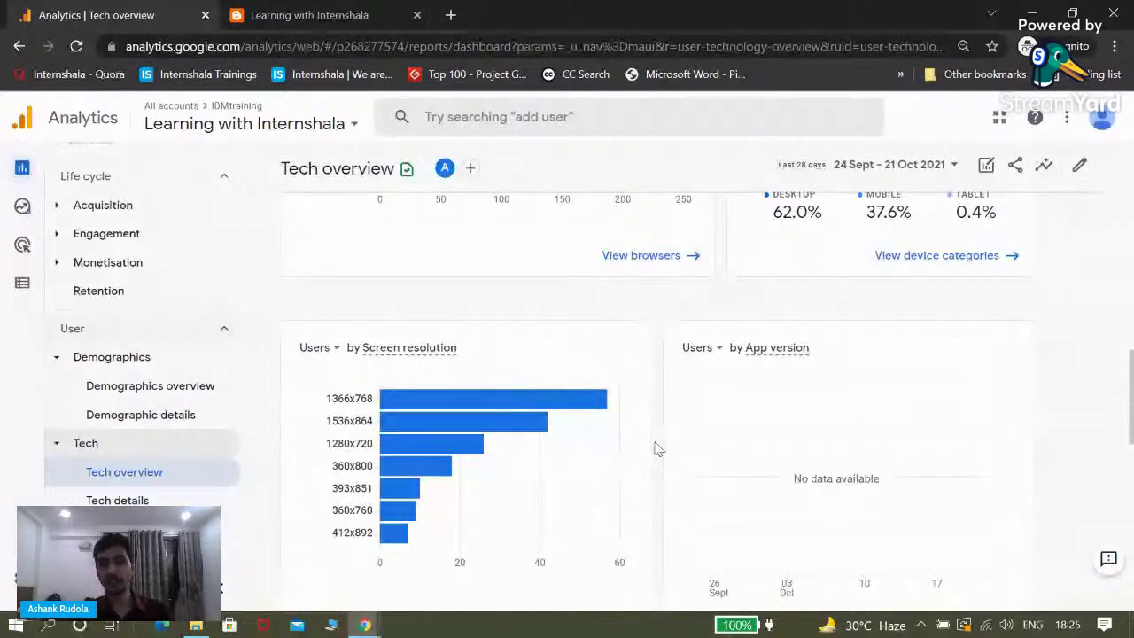
scroll(656, 450, up, 1)
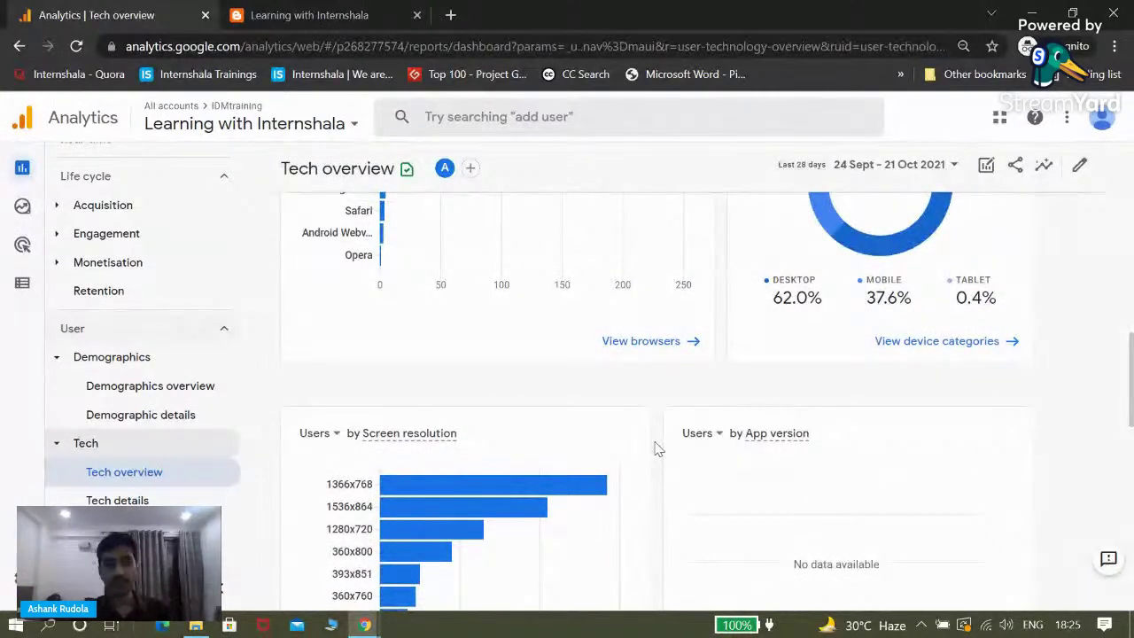
scroll(438, 439, up, 3)
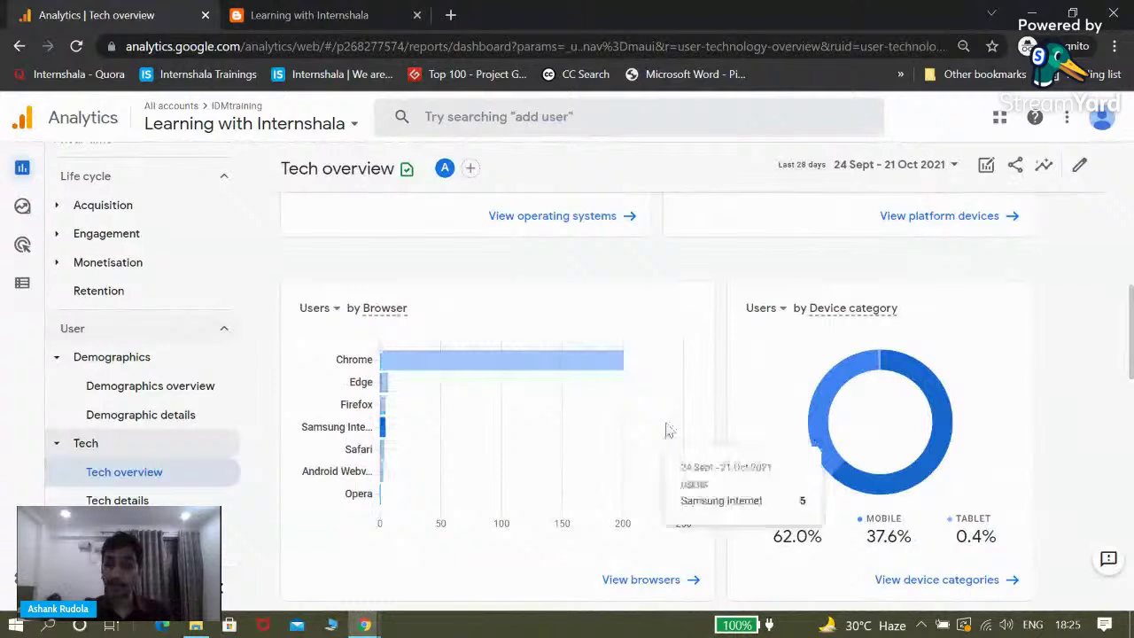
scroll(696, 416, up, 4)
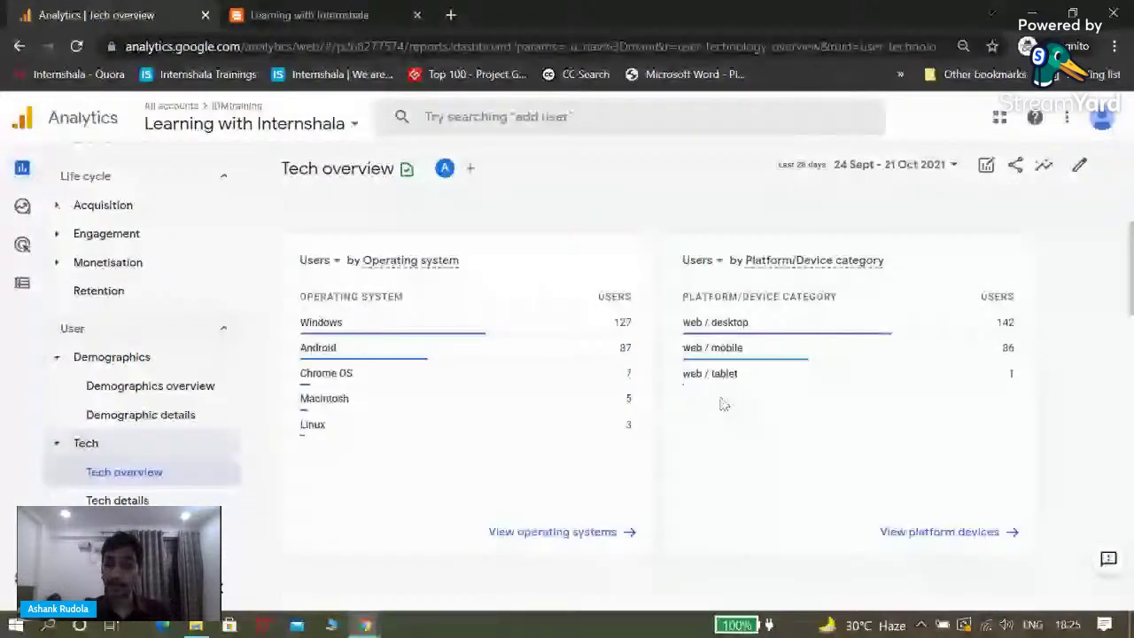
scroll(688, 459, down, 5)
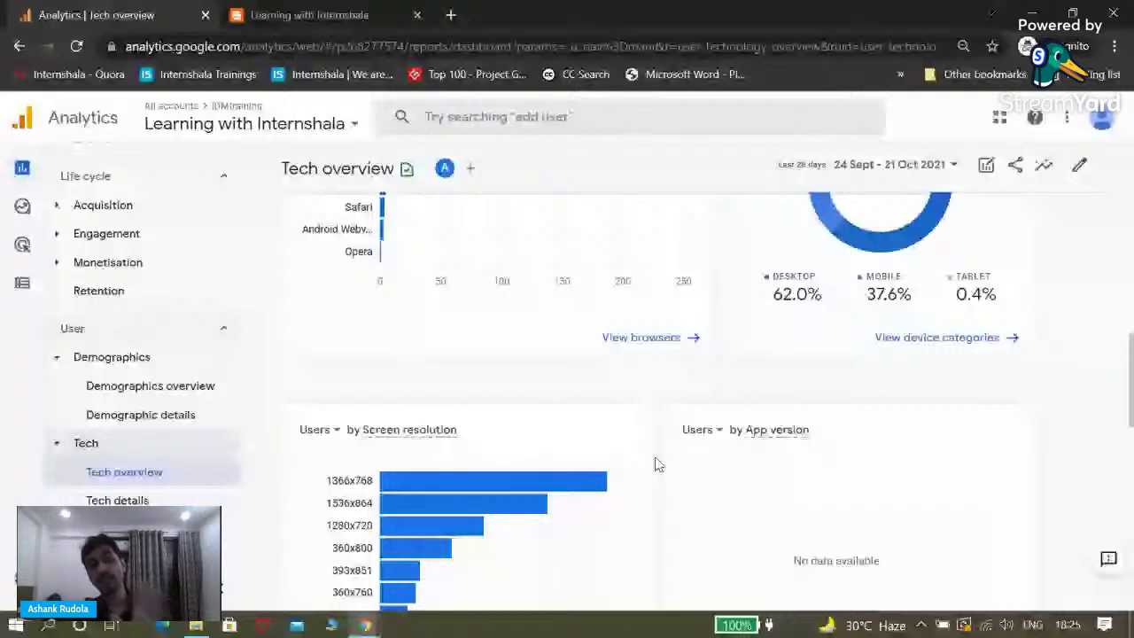
scroll(656, 466, down, 2)
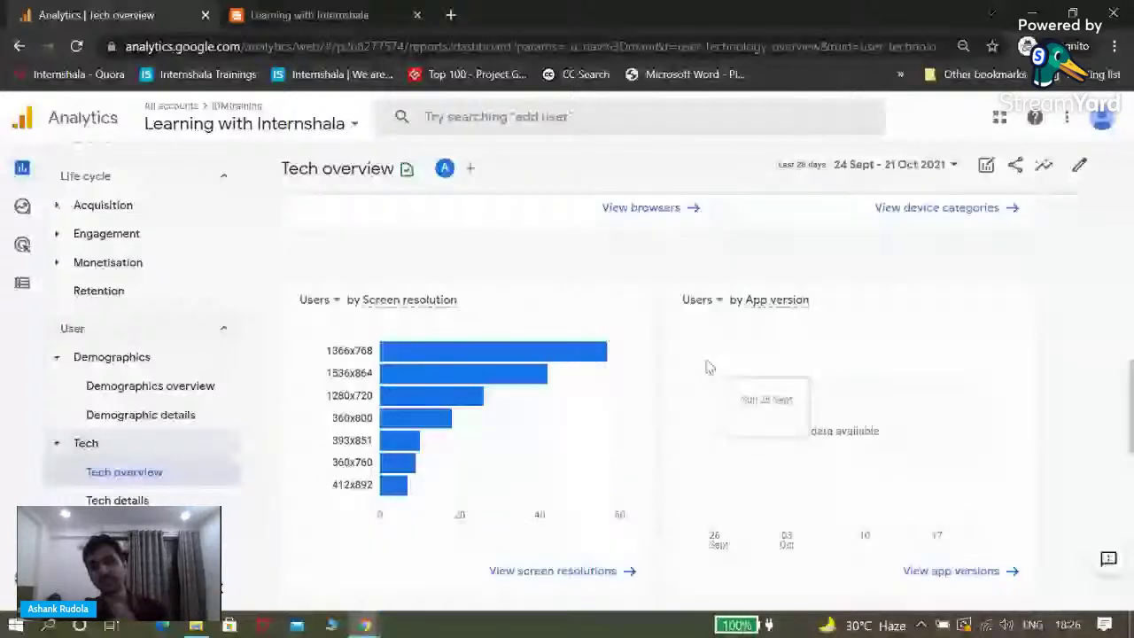
scroll(677, 358, up, 5)
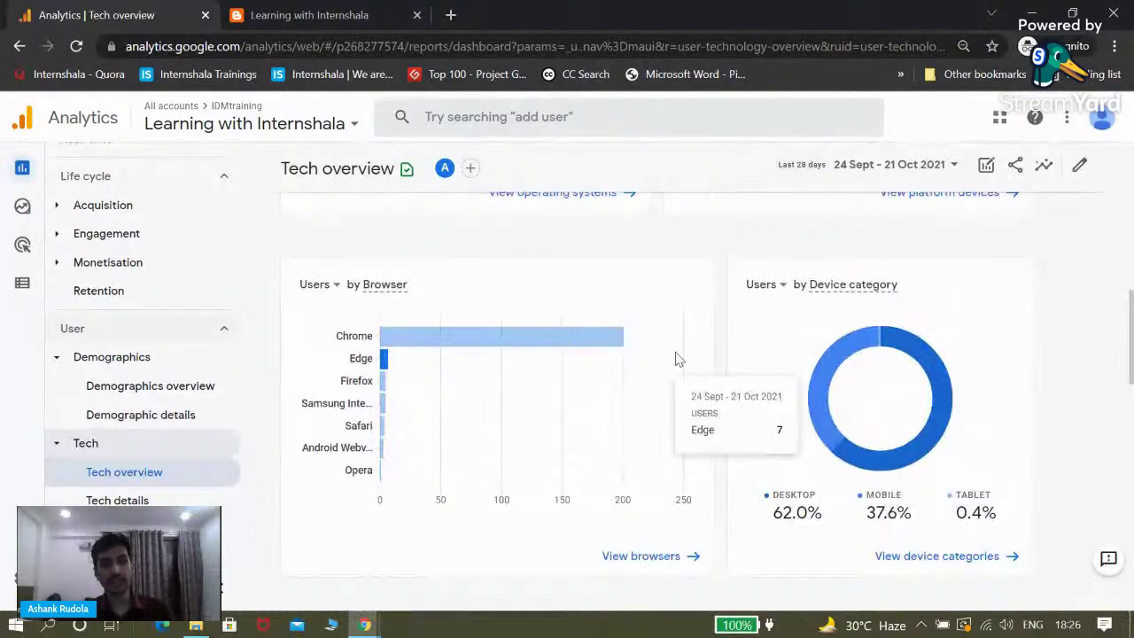
key(alt+Tab)
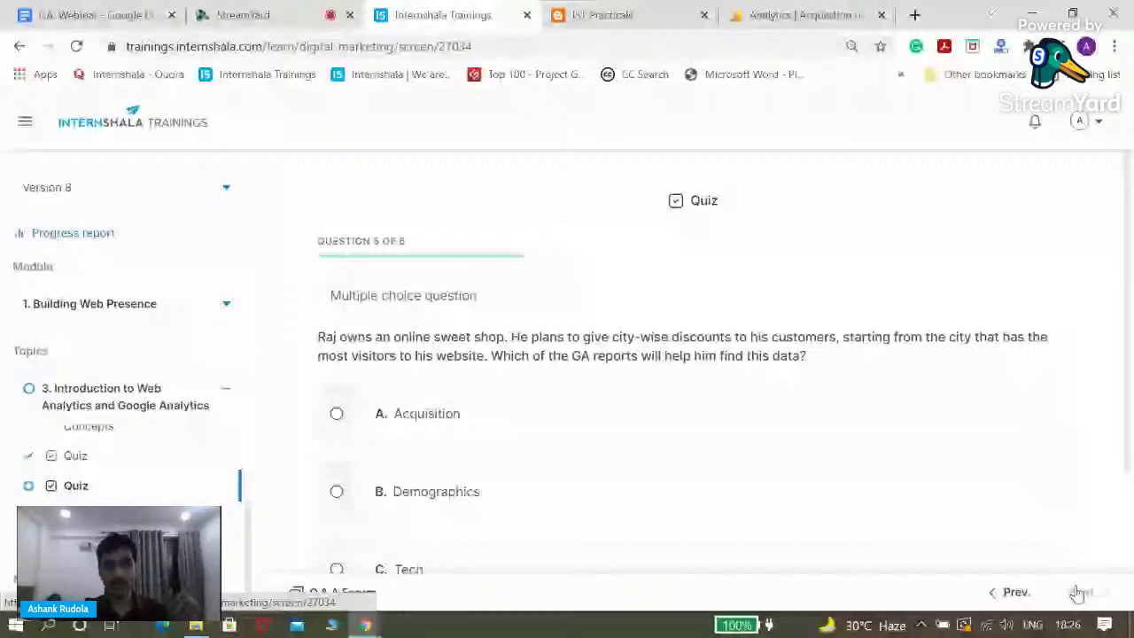
- Glance at the StreamYard studio comments and come back to the quiz
scroll(1044, 452, down, 1)
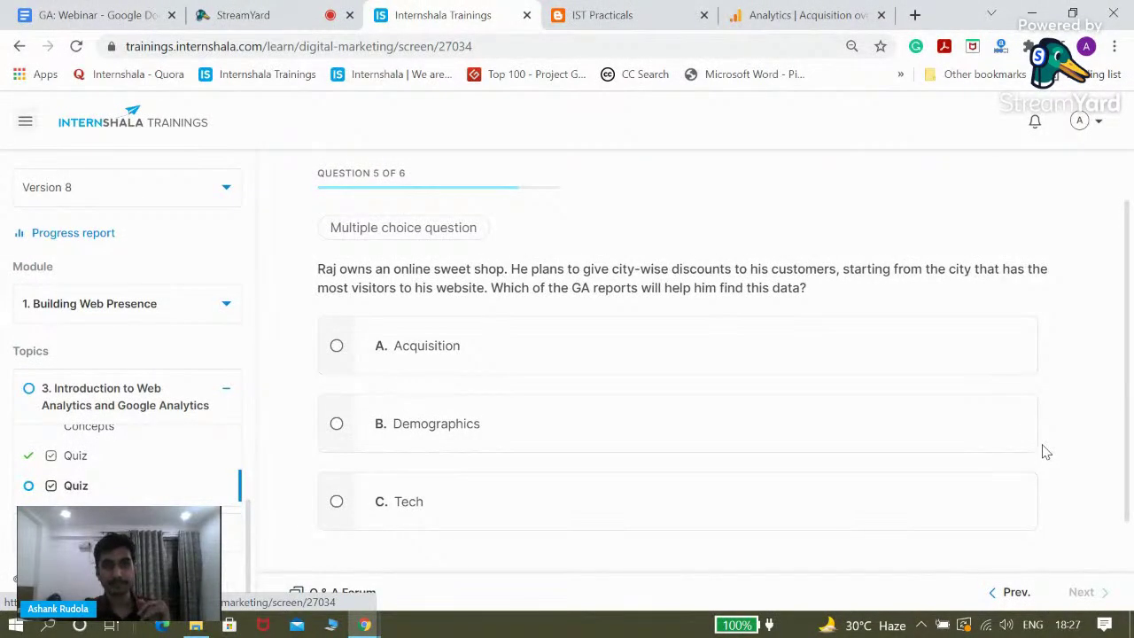
click(308, 7)
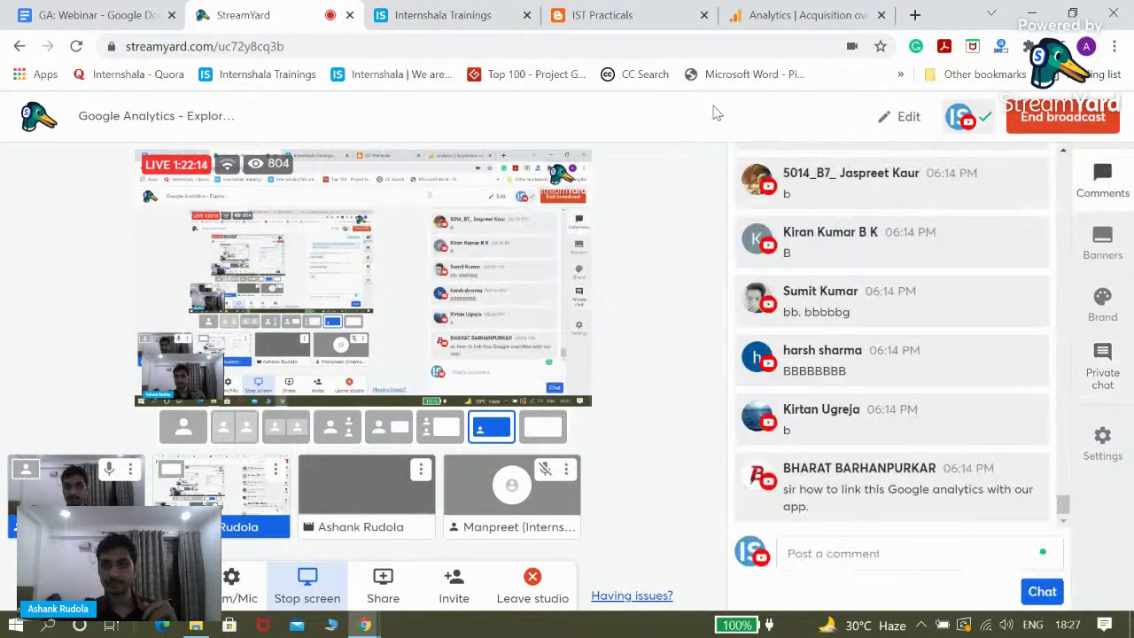
click(388, 8)
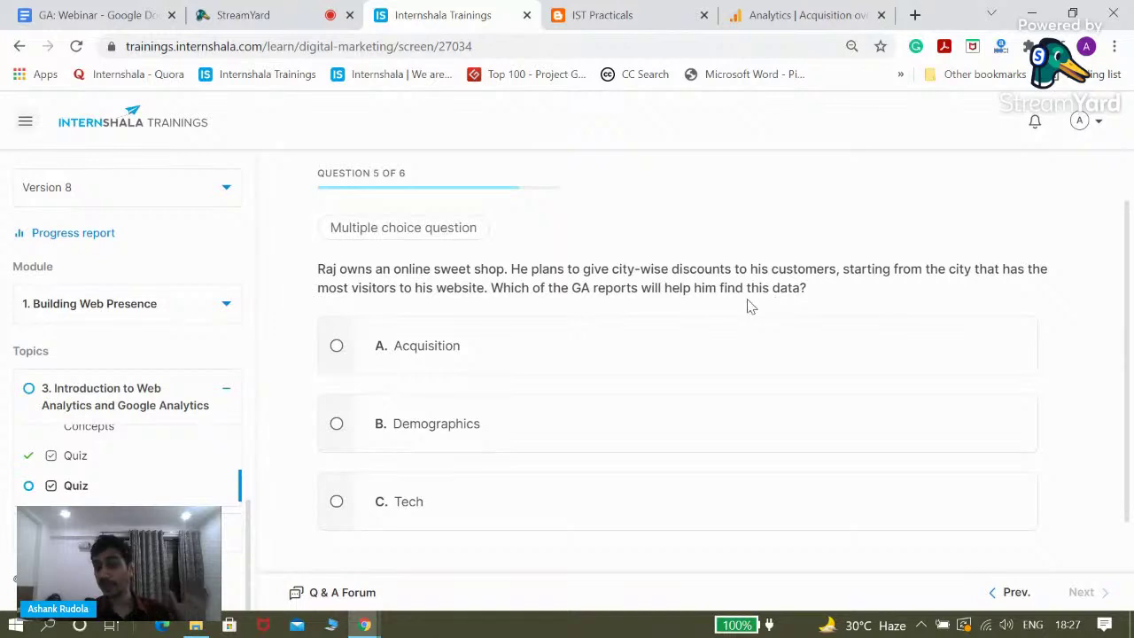
- Answer question 5 with B. Demographics, submit it, and advance to question 6
click(435, 430)
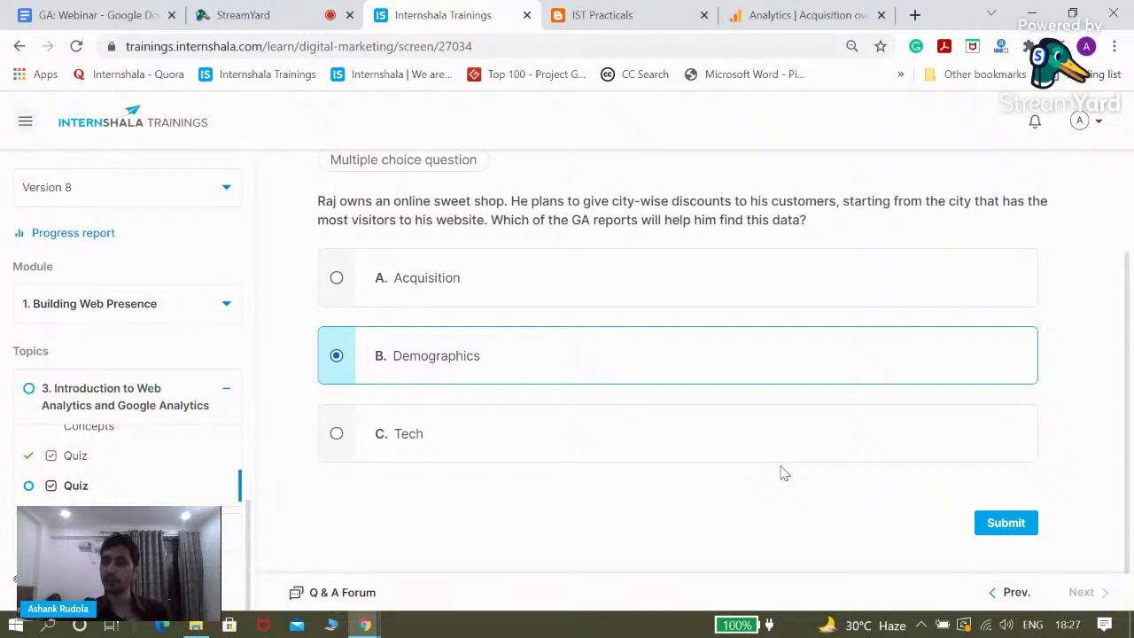
click(1004, 524)
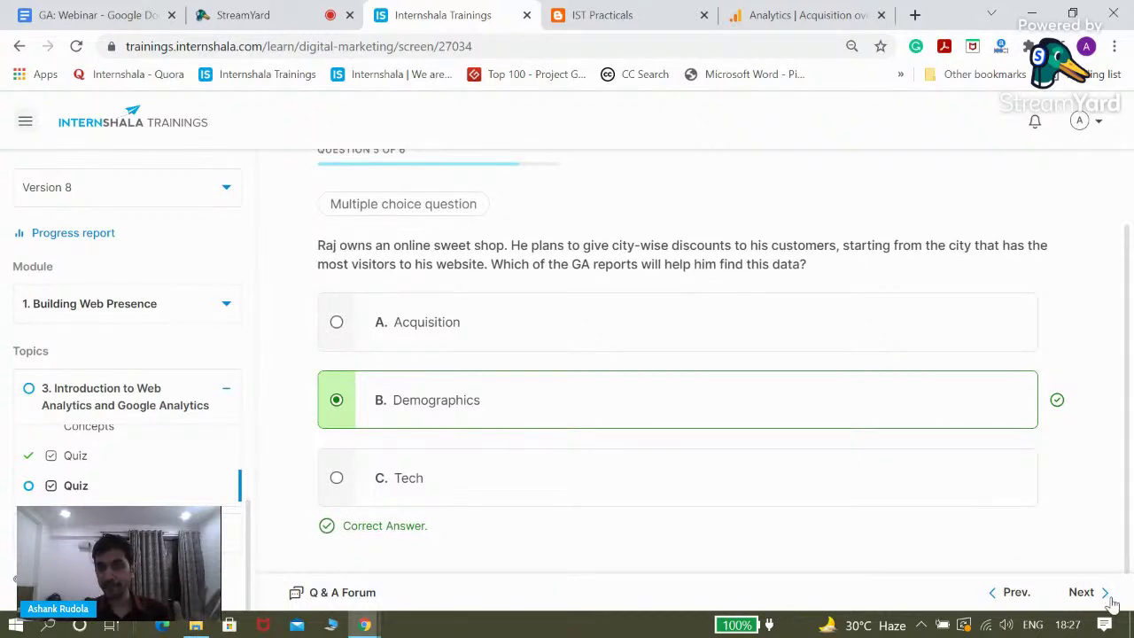
click(1083, 592)
scroll(850, 437, down, 1)
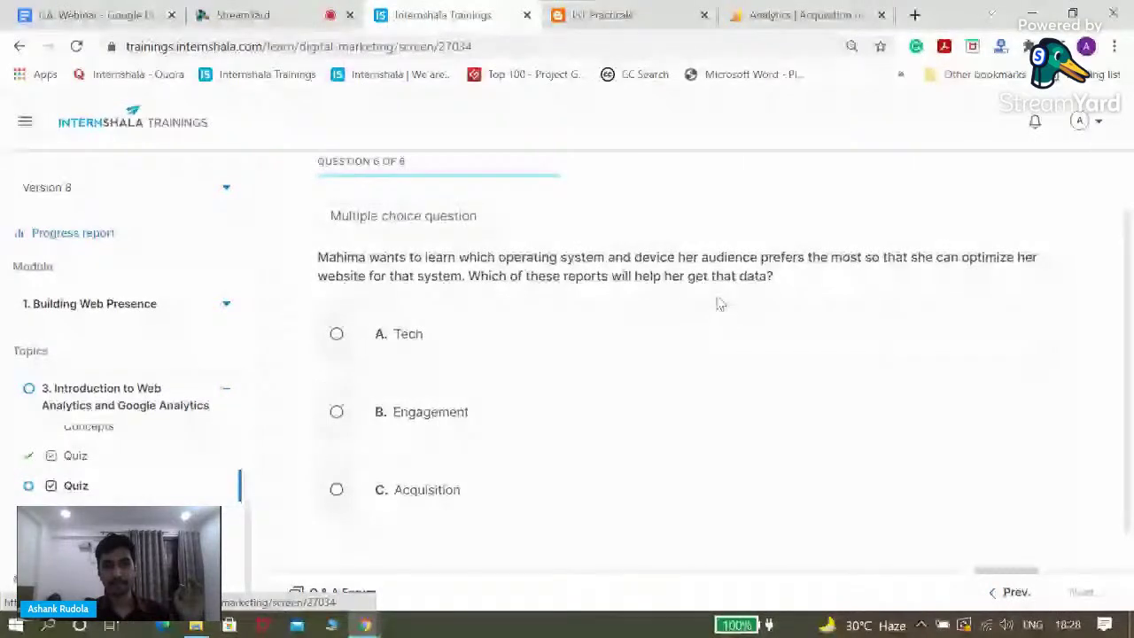
- Answer question 6 with A. Tech and submit it for checking
scroll(568, 224, up, 1)
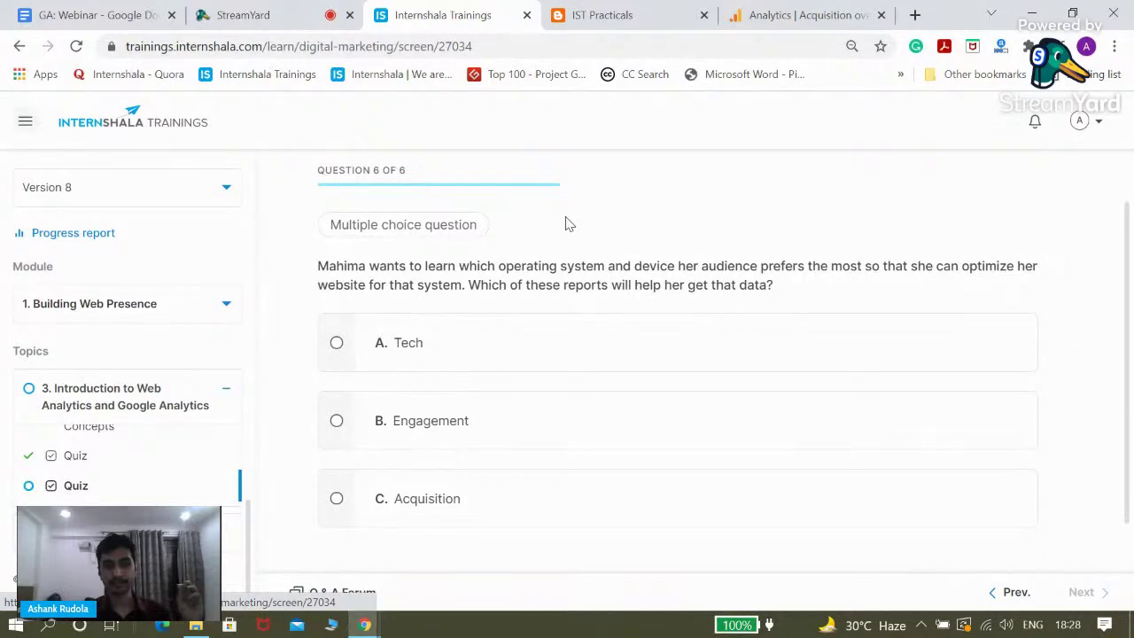
click(266, 16)
click(409, 11)
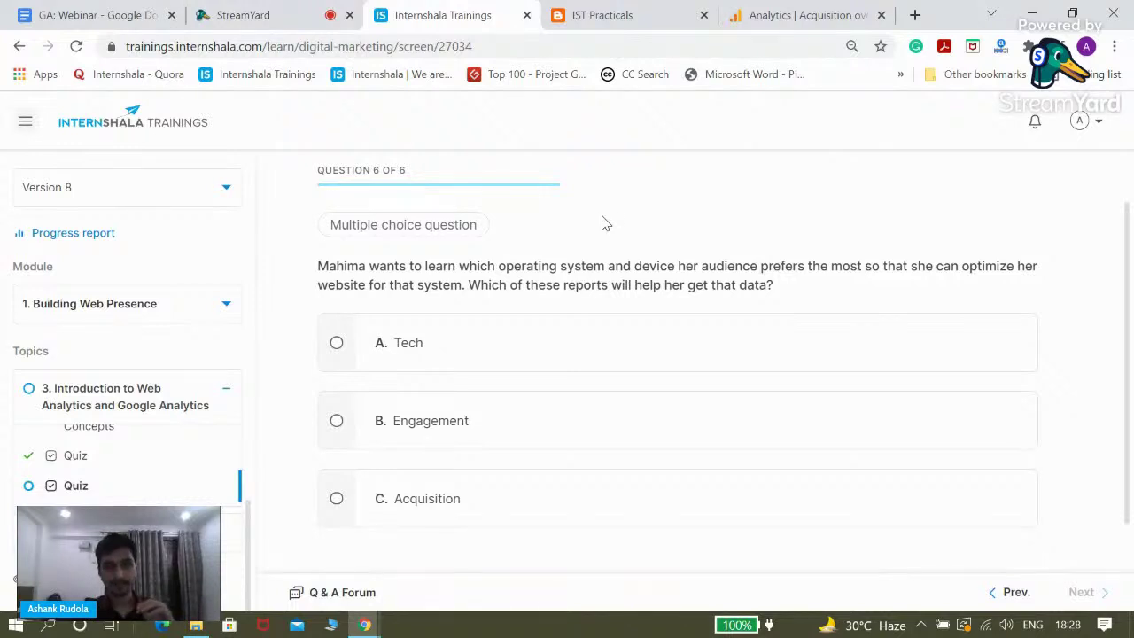
click(543, 356)
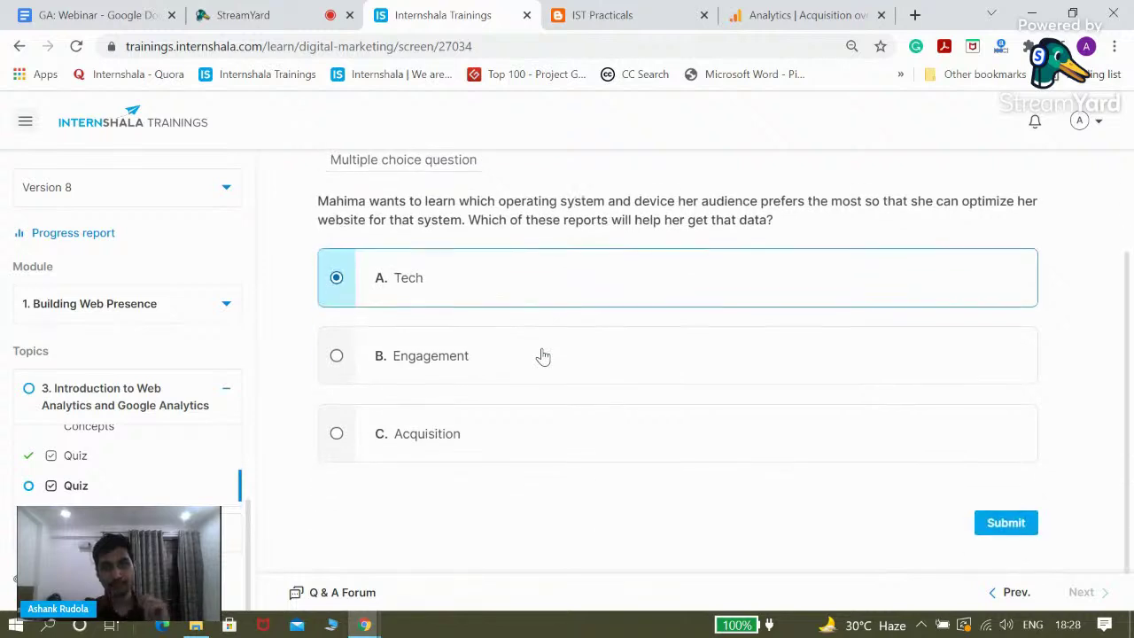
click(989, 525)
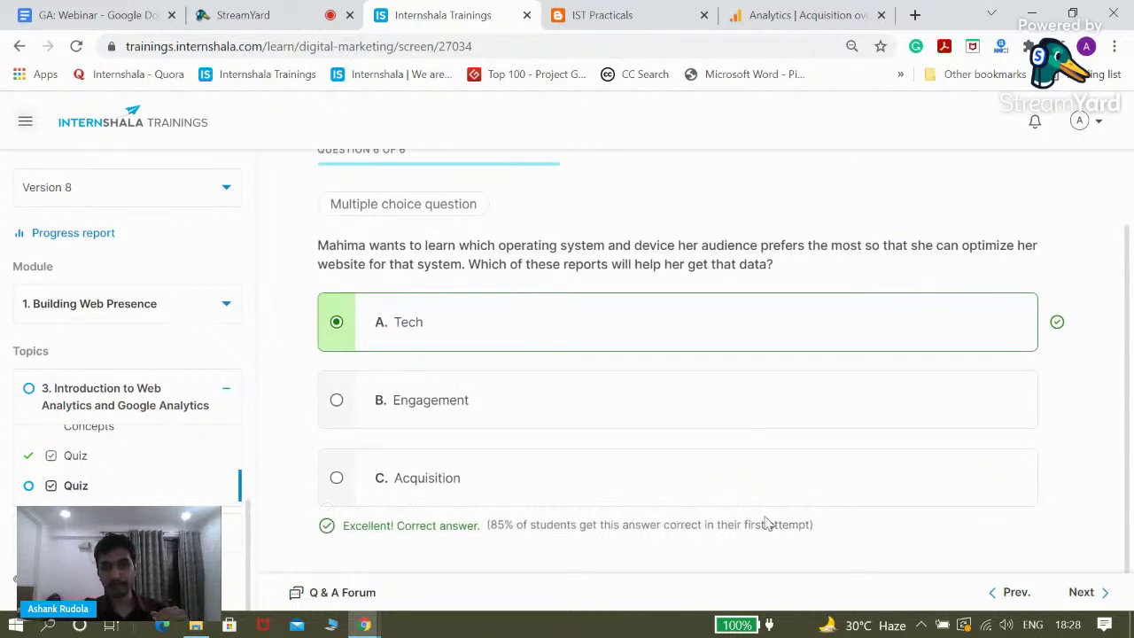
- Remove the screen share from the StreamYard broadcast, leaving only the camera
scroll(577, 369, up, 1)
scroll(577, 363, down, 1)
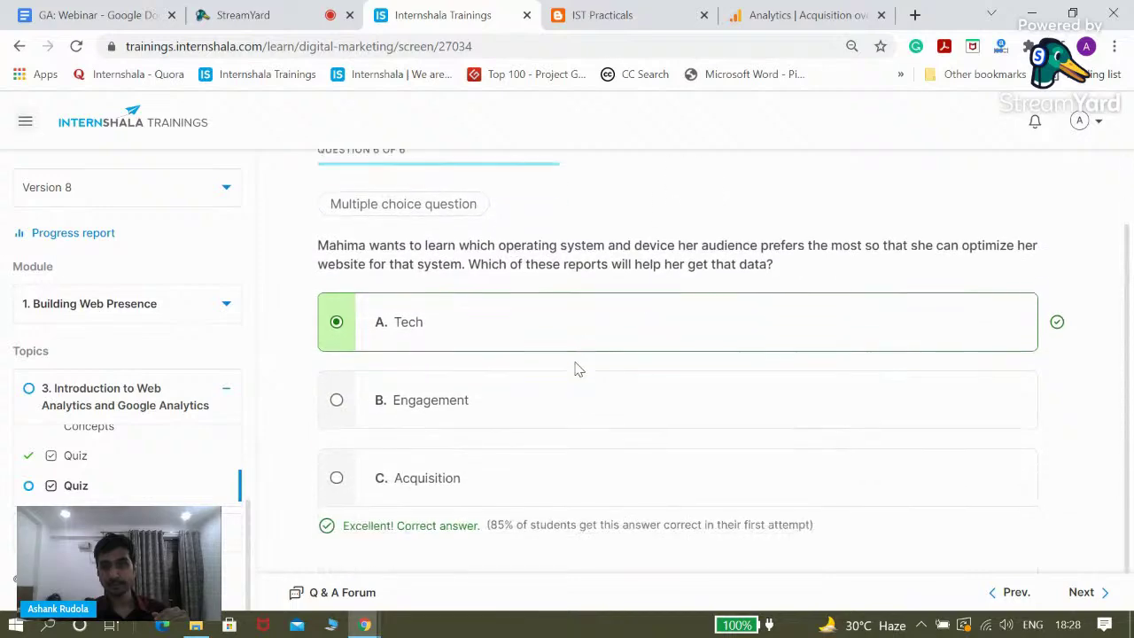
click(243, 15)
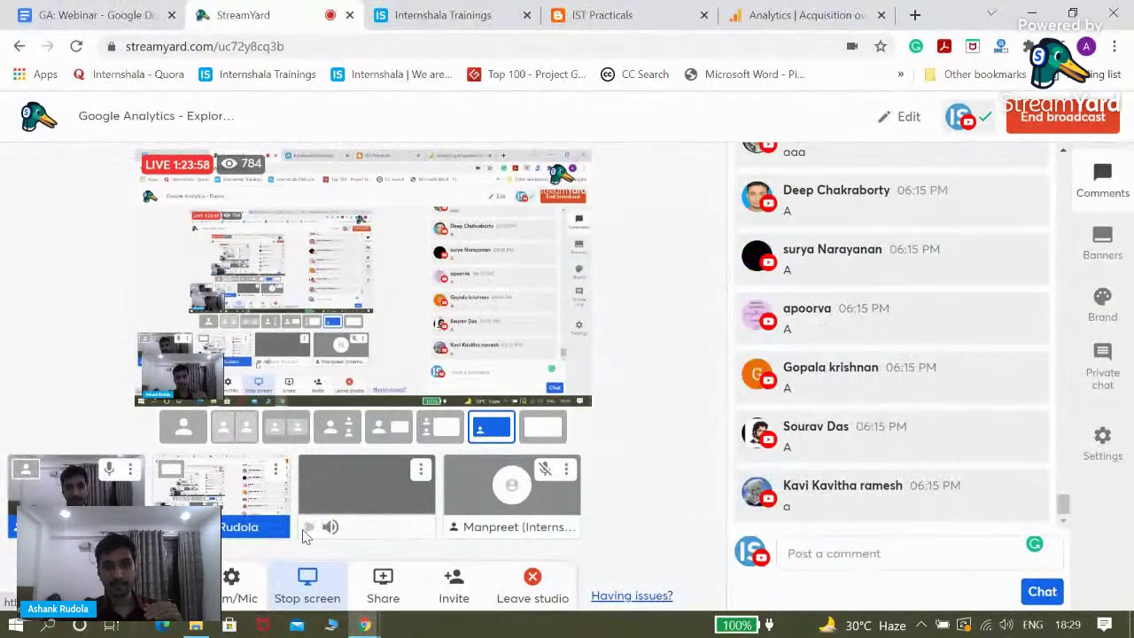
click(220, 498)
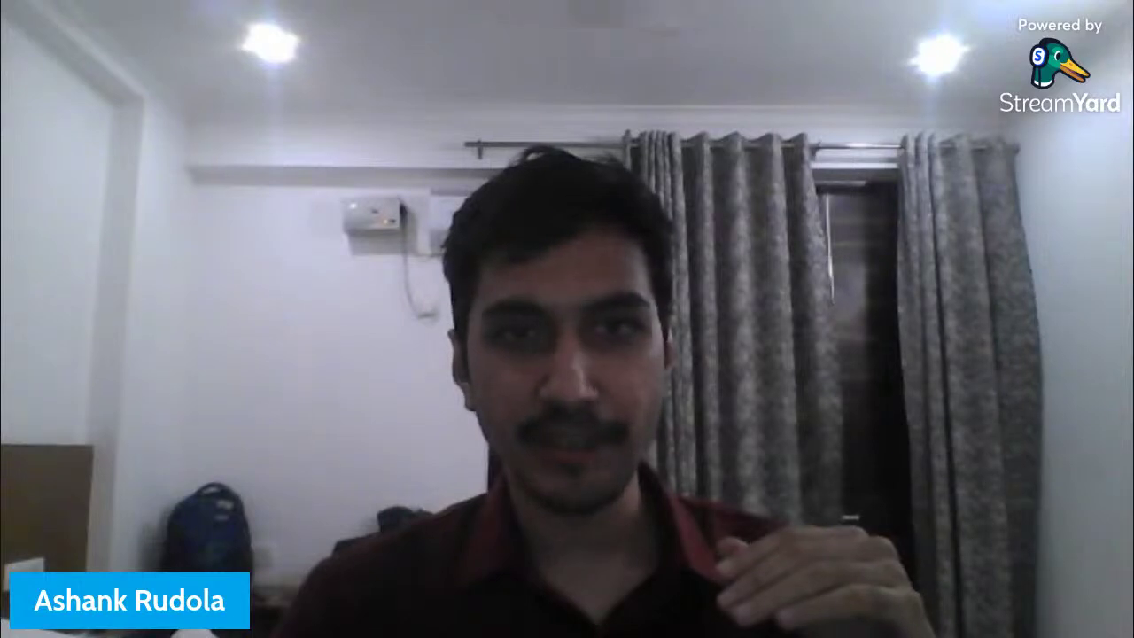